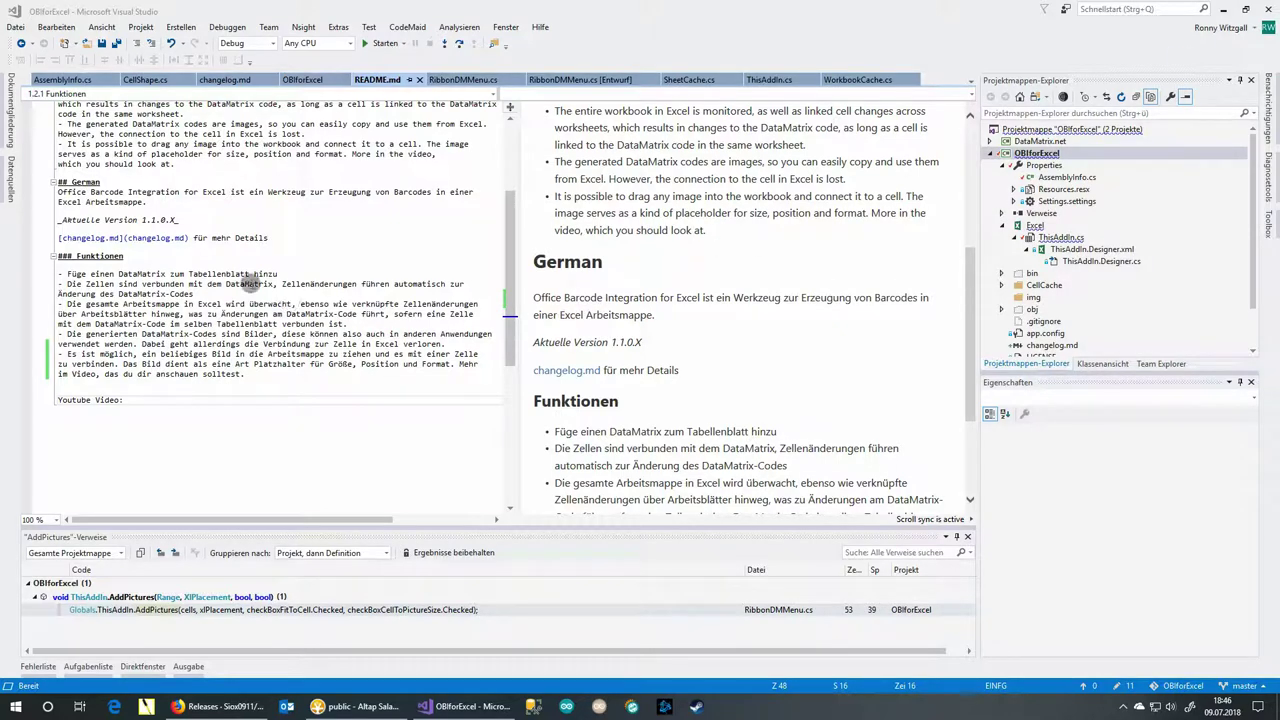
Select the word 'Codes' in the German Funktionen list of README.md.
{"action": "left_click", "coordinate": [207, 334]}
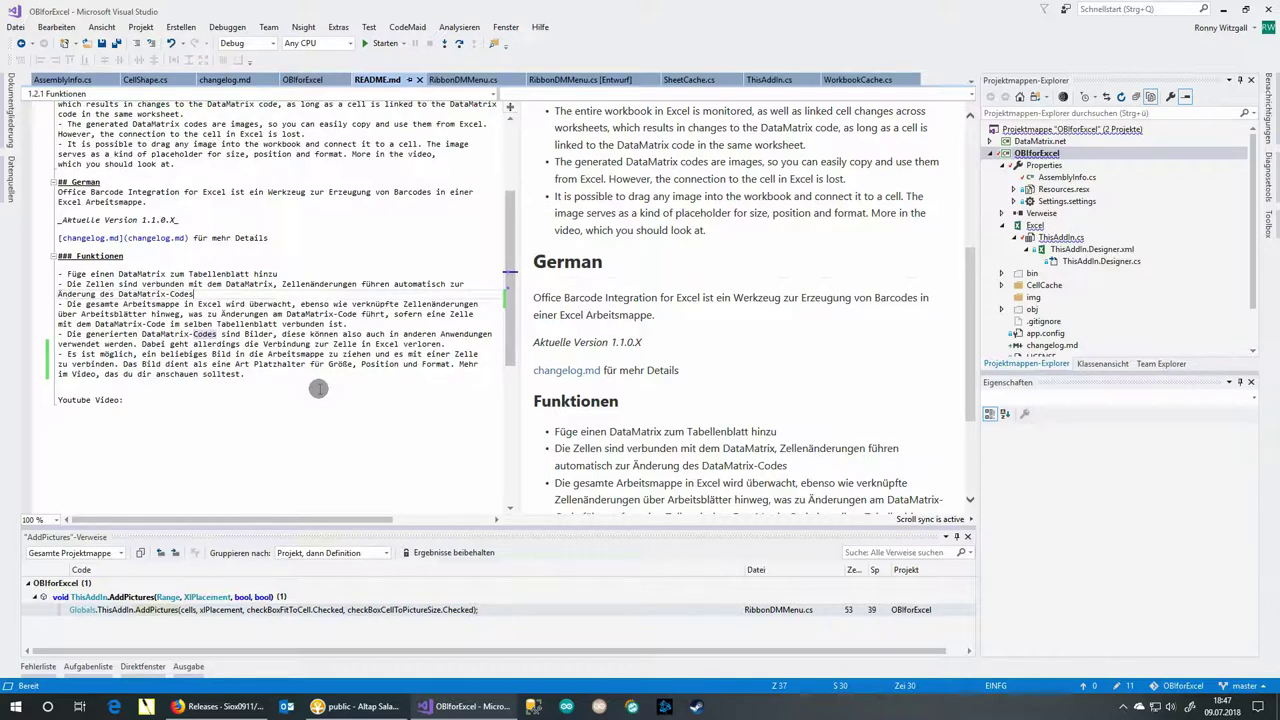
Clean the OBIforExcel solution via Projektmappe bereinigen, then bring up the Windows Start menu.
{"action": "left_click", "coordinate": [180, 27]}
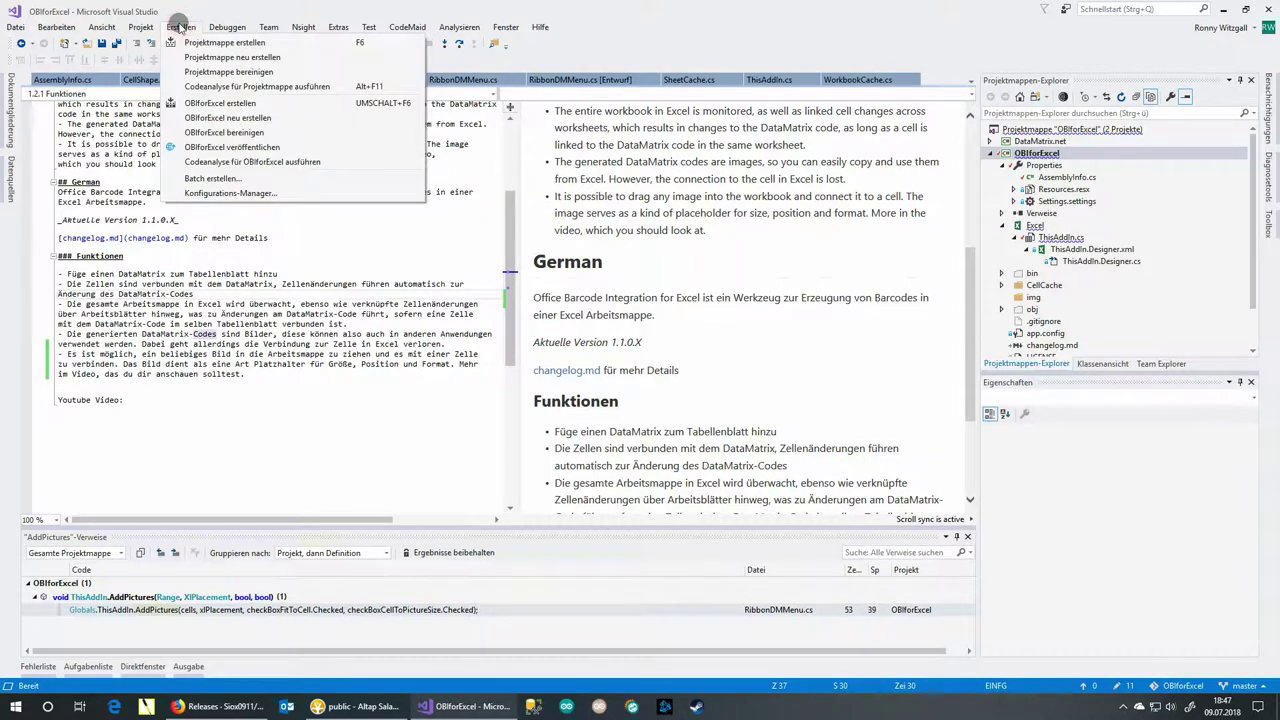
{"action": "left_click", "coordinate": [208, 132]}
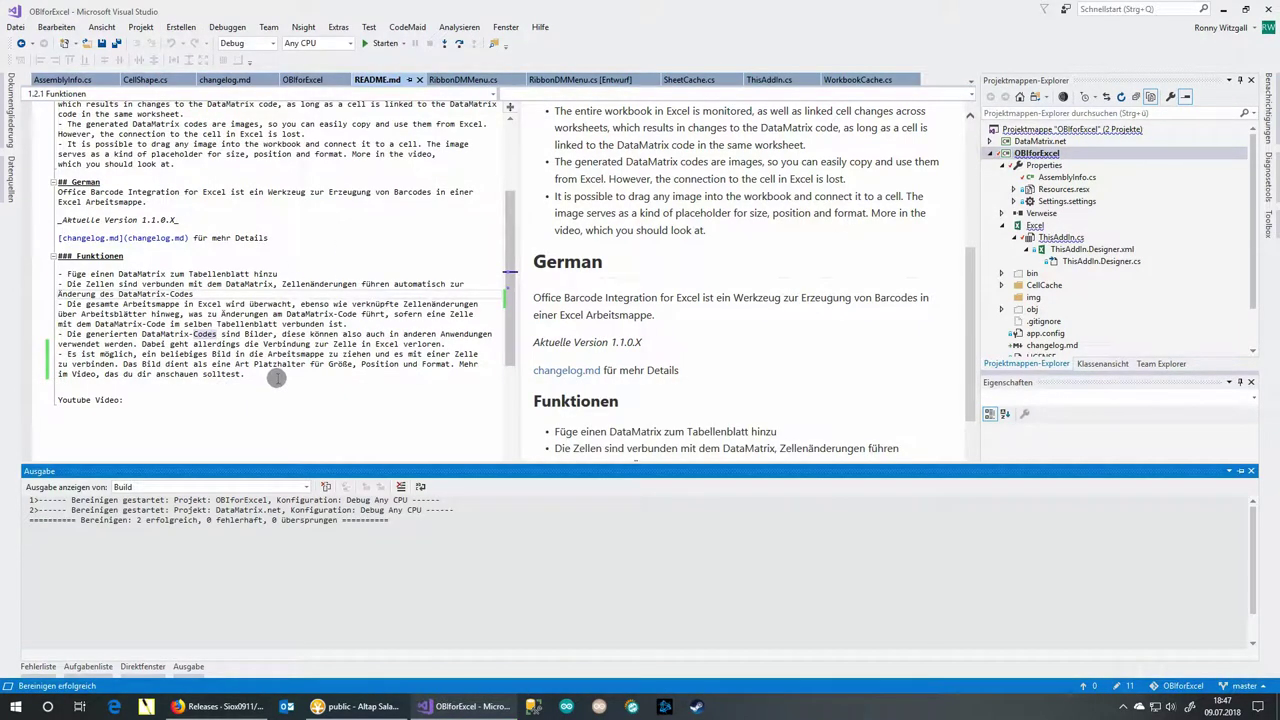
{"action": "left_click", "coordinate": [275, 373]}
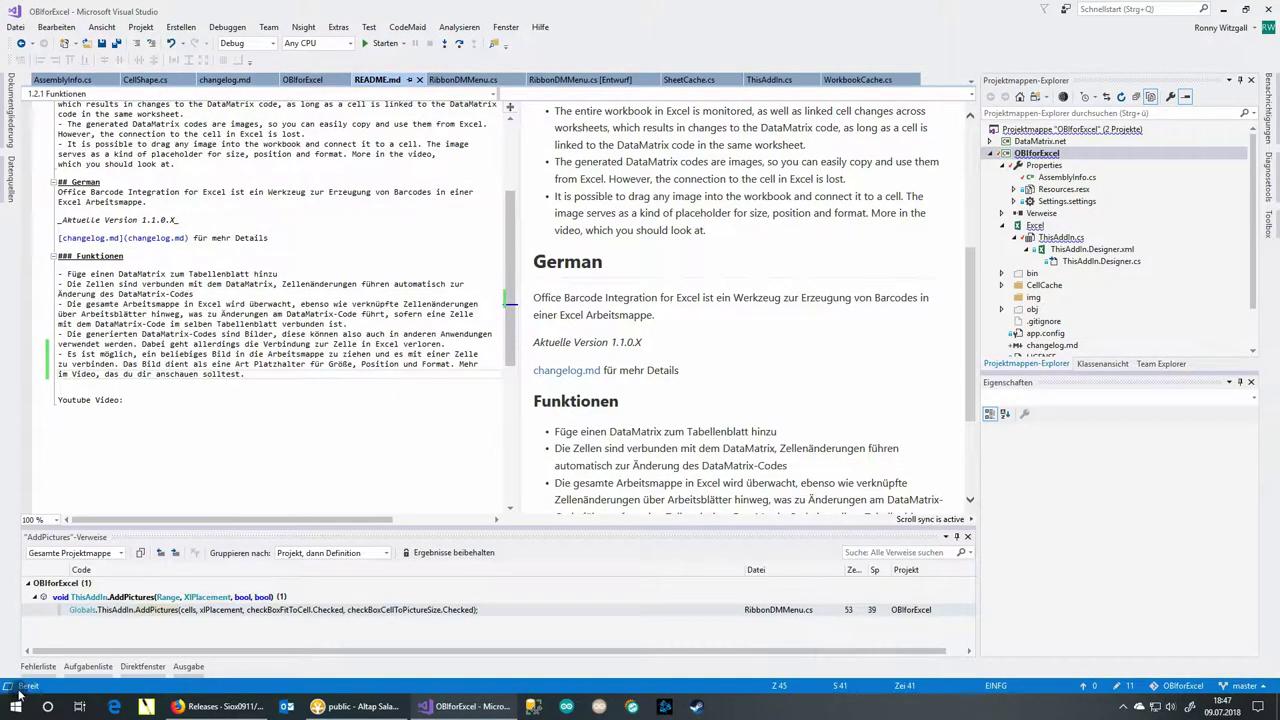
{"action": "left_click", "coordinate": [16, 706]}
Launch OBIforExcel.vsto from the public folder in Salamander and choose Nicht installieren.
{"action": "left_click", "coordinate": [249, 131]}
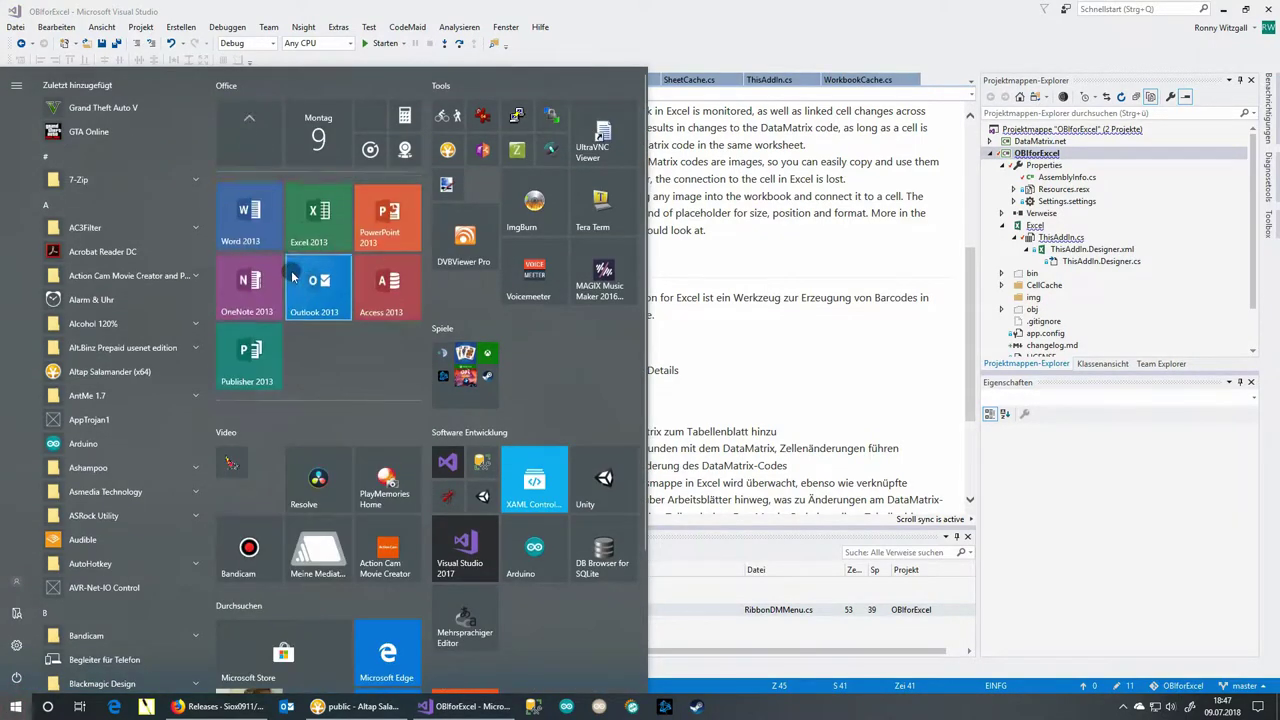
{"action": "left_click", "coordinate": [355, 706]}
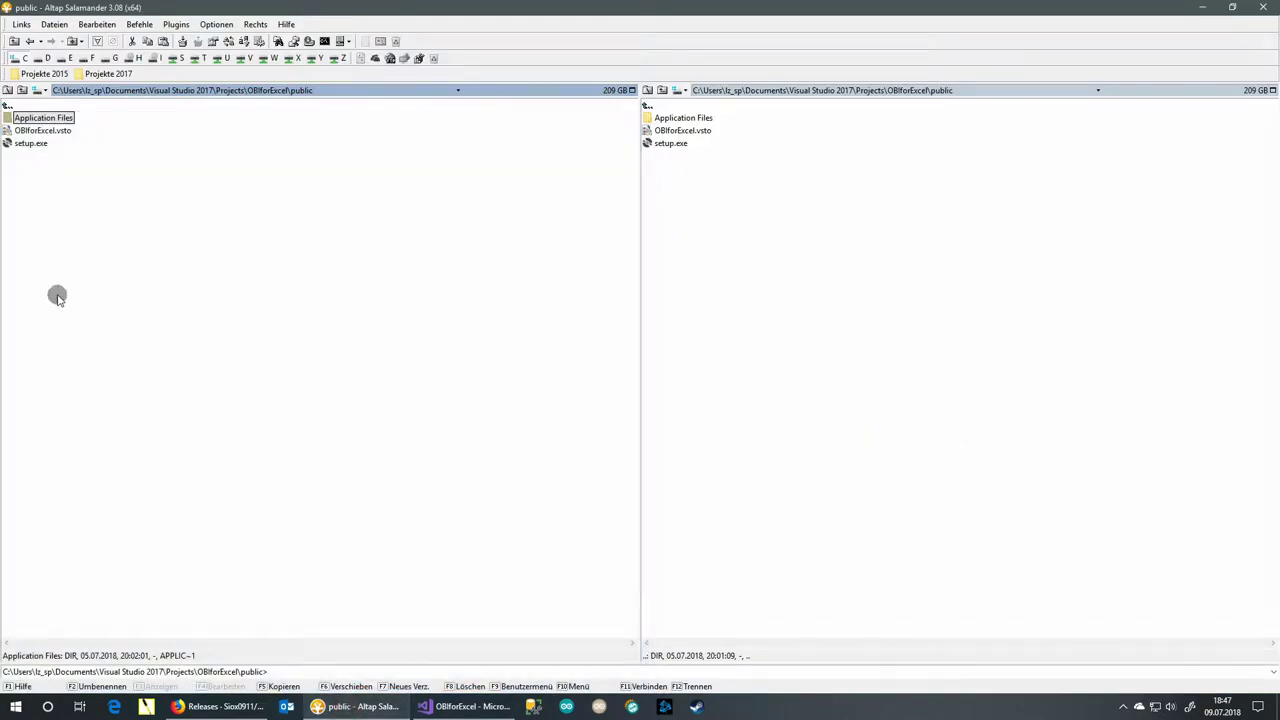
{"action": "left_click", "coordinate": [35, 131]}
{"action": "double_click", "coordinate": [35, 131]}
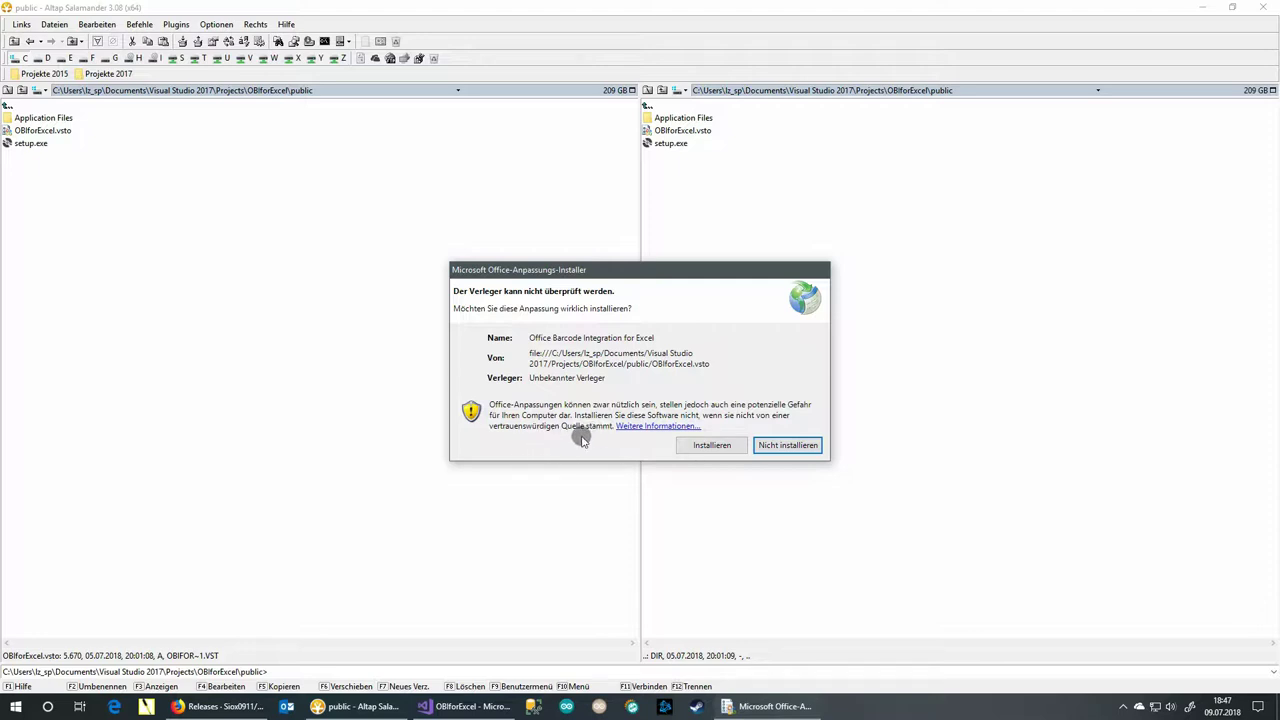
{"action": "left_click", "coordinate": [787, 445]}
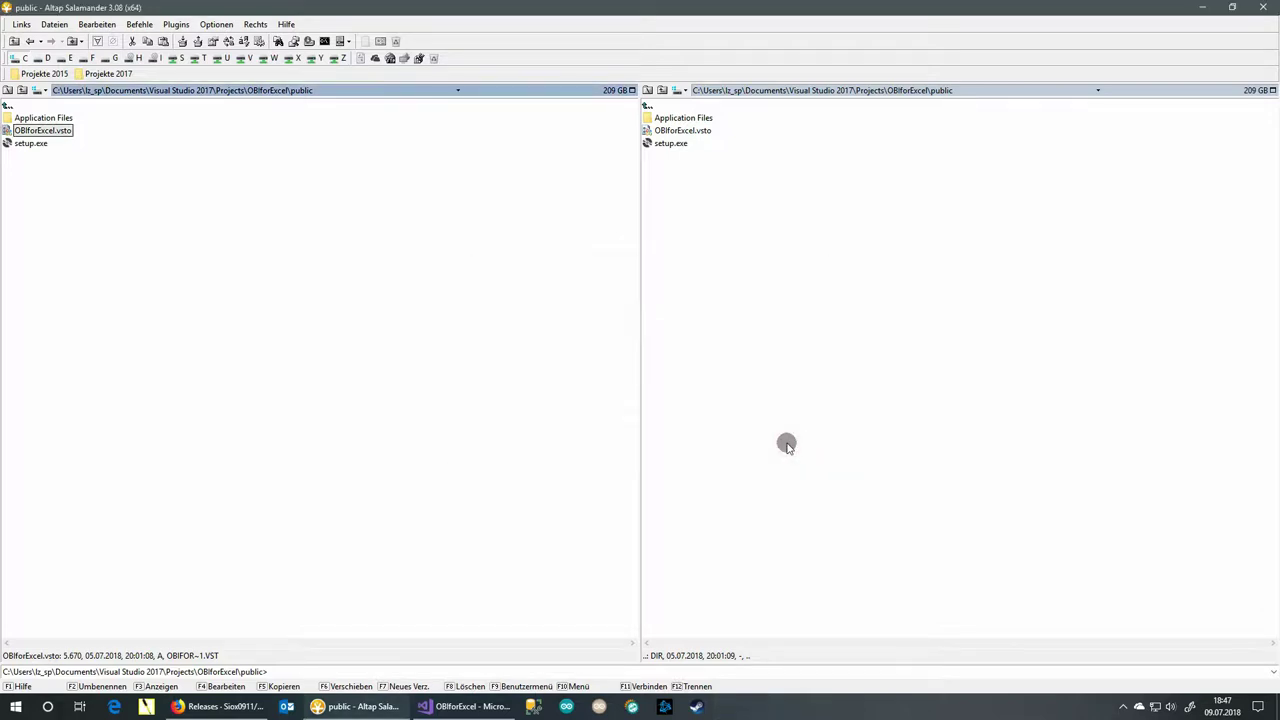
Open the OBIforExcel publish settings, showing folder .\public\ and version 1.1.0.7.
{"action": "left_click", "coordinate": [455, 703]}
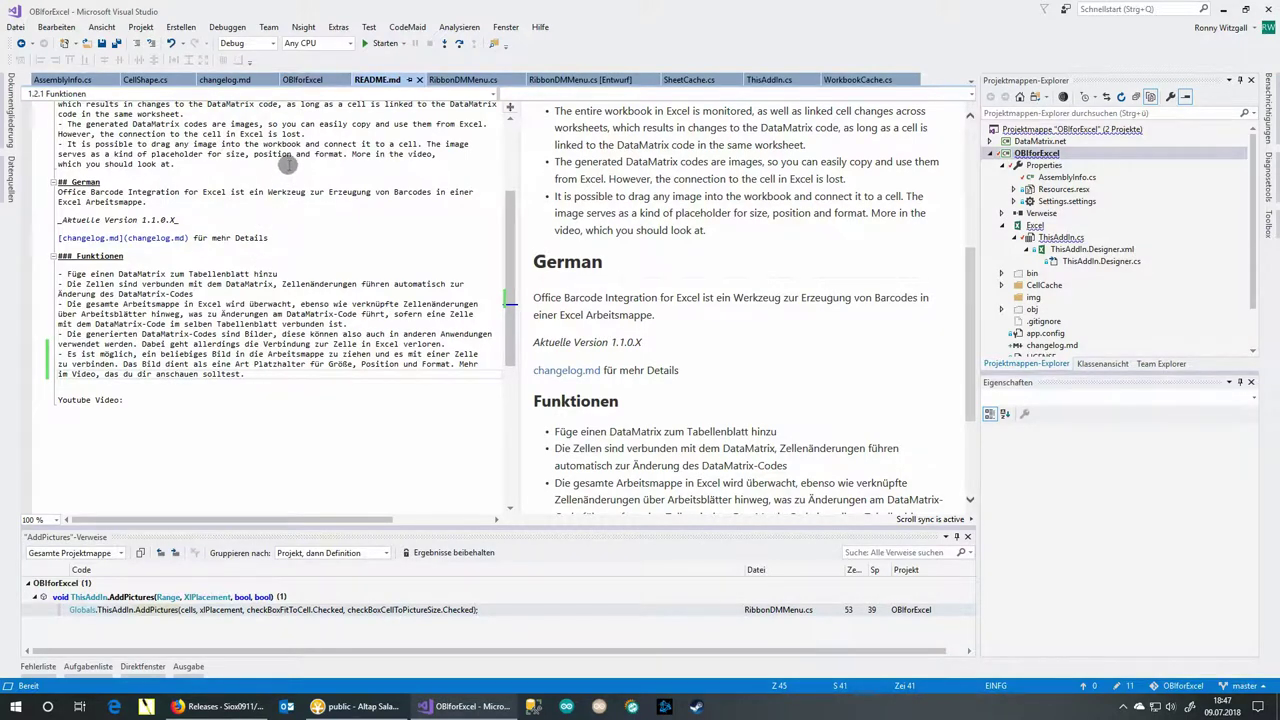
{"action": "left_click", "coordinate": [181, 27]}
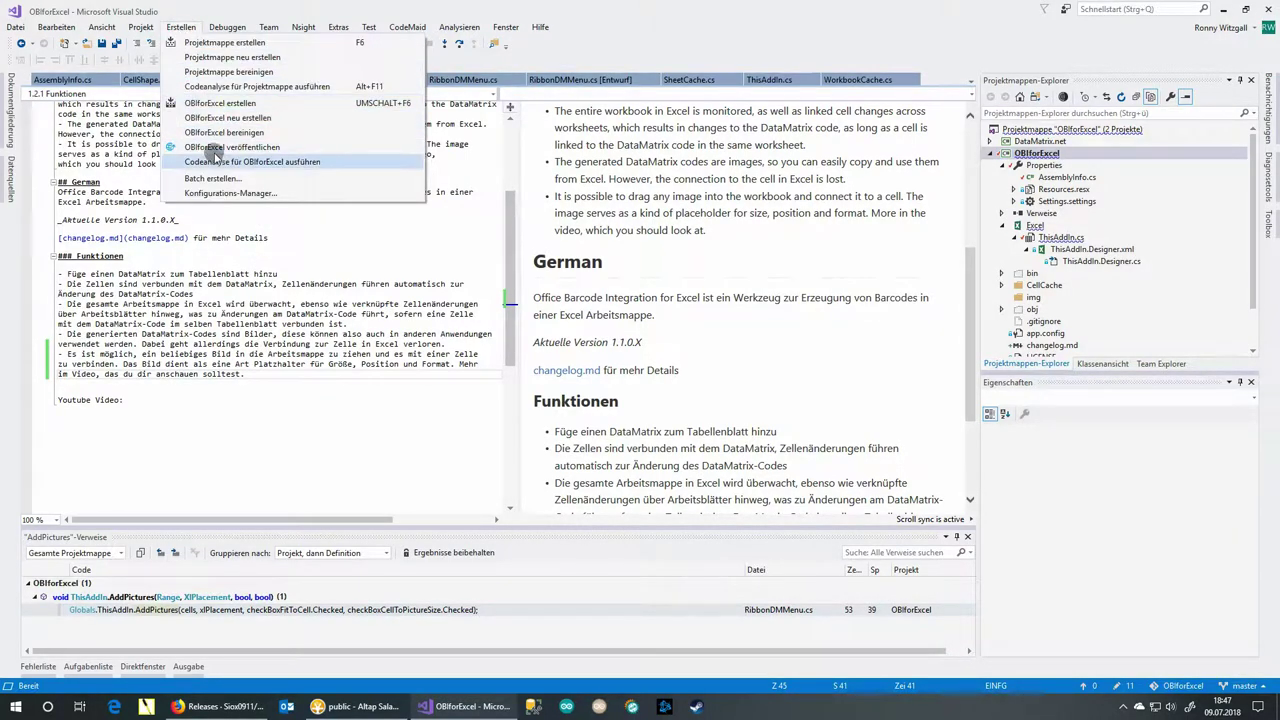
{"action": "left_click", "coordinate": [294, 241]}
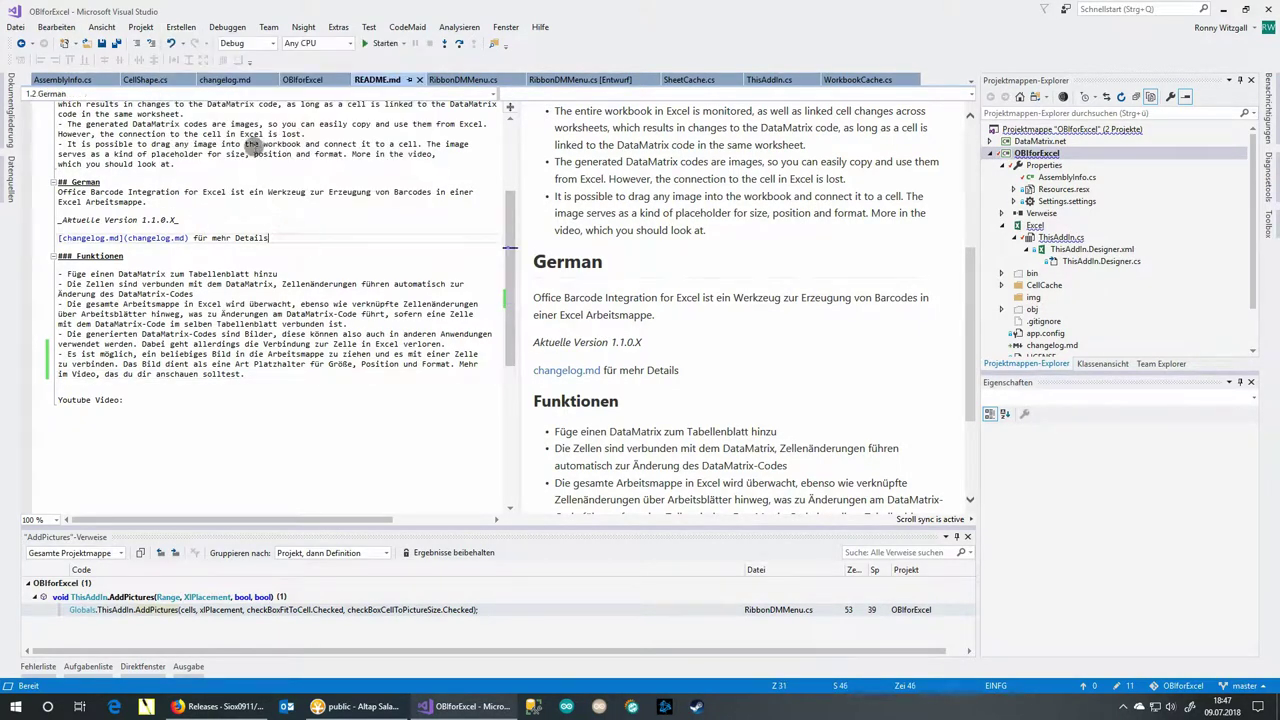
{"action": "left_click", "coordinate": [300, 80]}
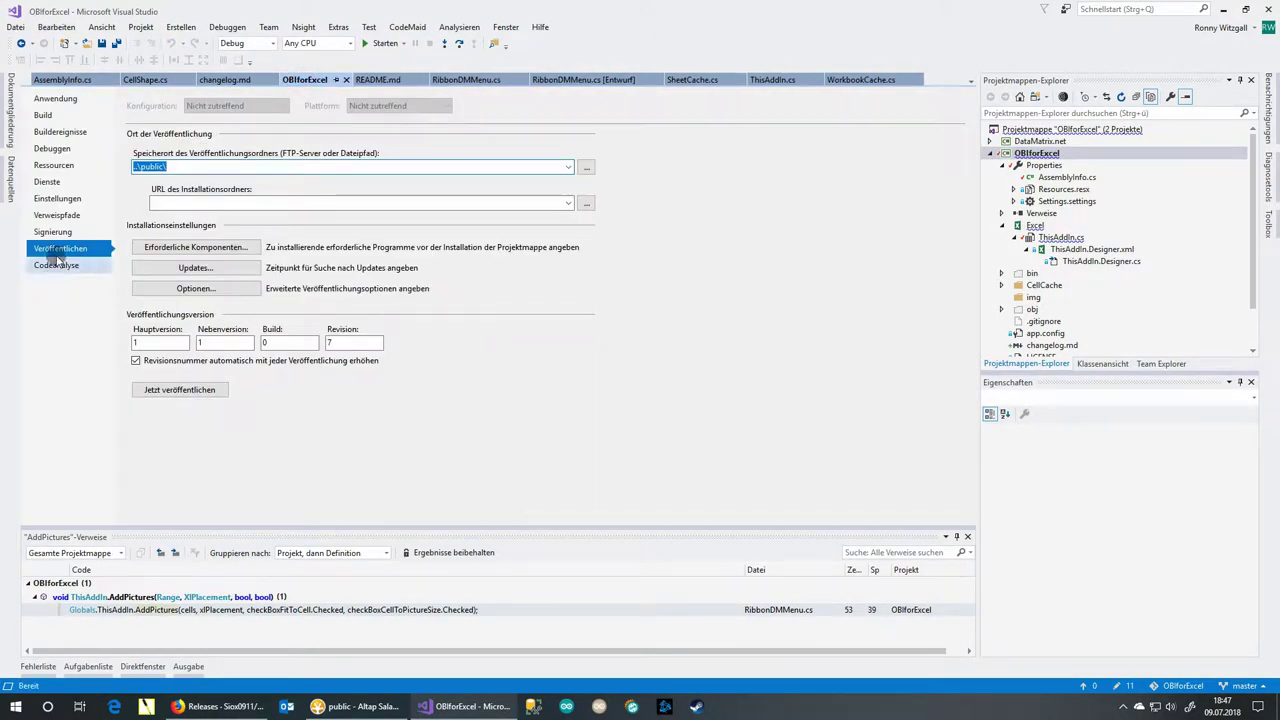
Review the Erforderliche Komponenten, Updates and Optionen dialogs, cancelling each unchanged.
{"action": "left_click", "coordinate": [197, 249]}
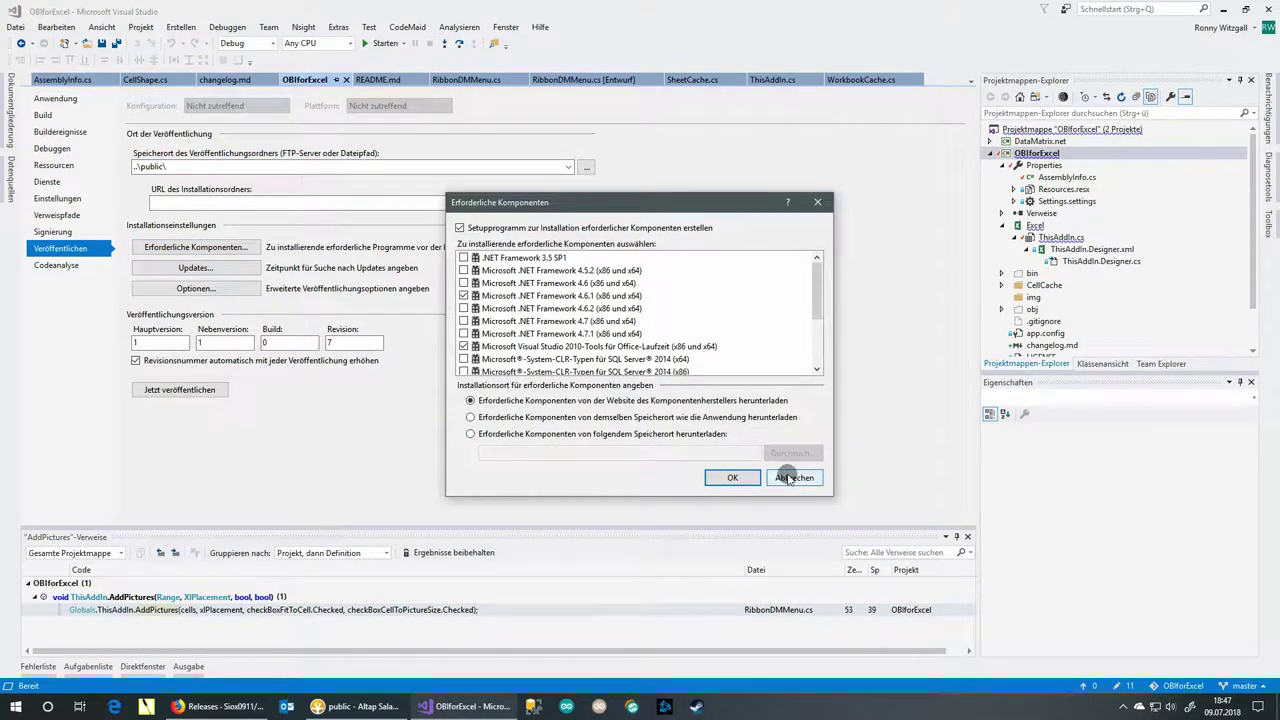
{"action": "left_click", "coordinate": [790, 478]}
{"action": "left_click", "coordinate": [190, 268]}
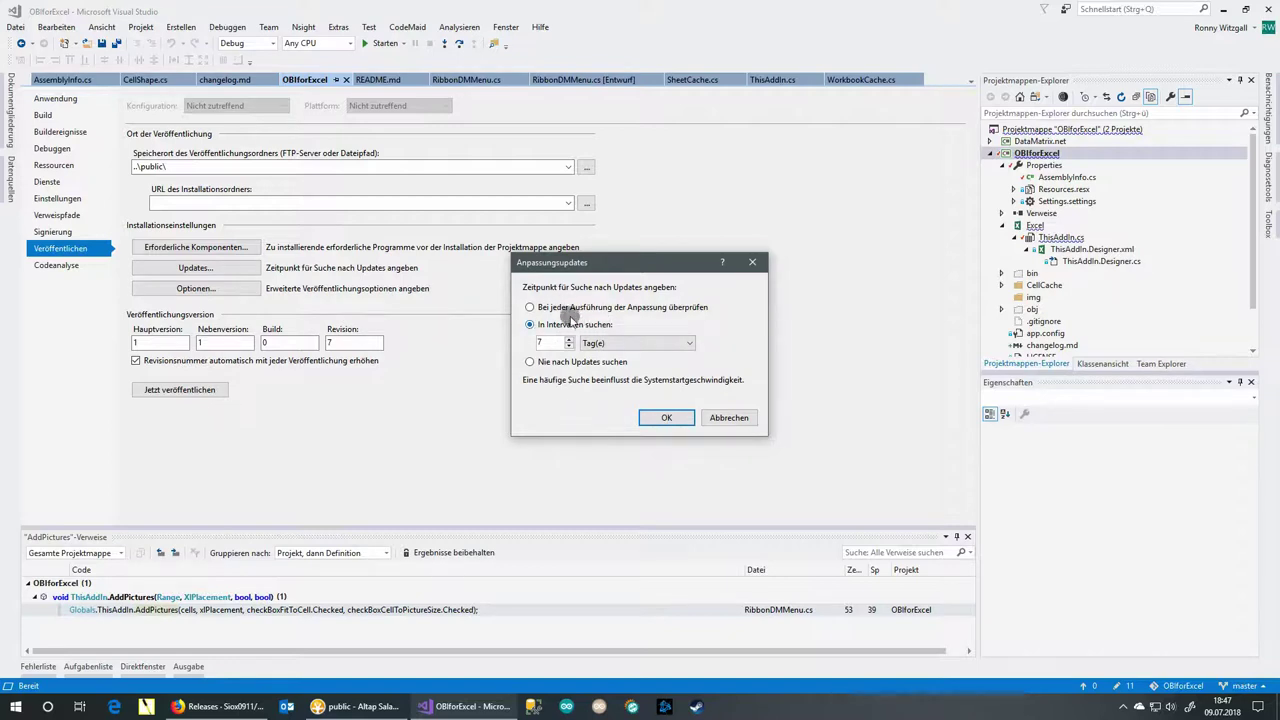
{"action": "left_click", "coordinate": [730, 418]}
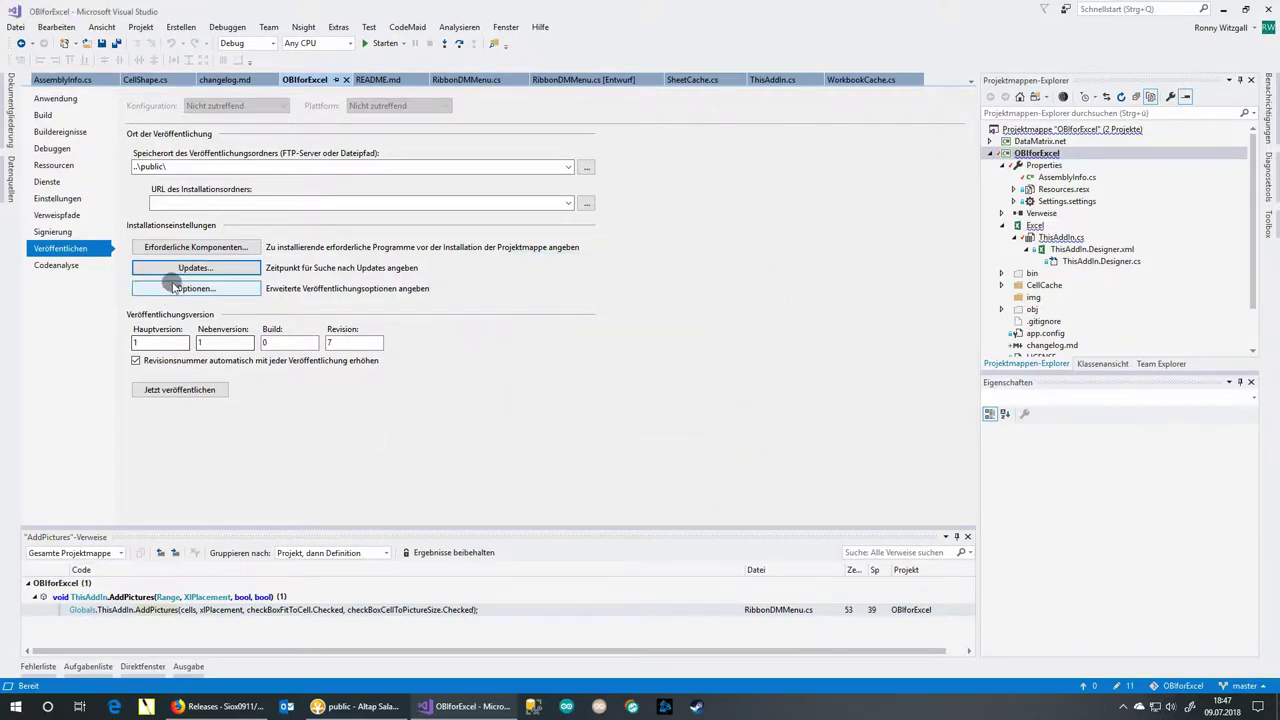
{"action": "left_click", "coordinate": [212, 290]}
{"action": "left_click", "coordinate": [820, 450]}
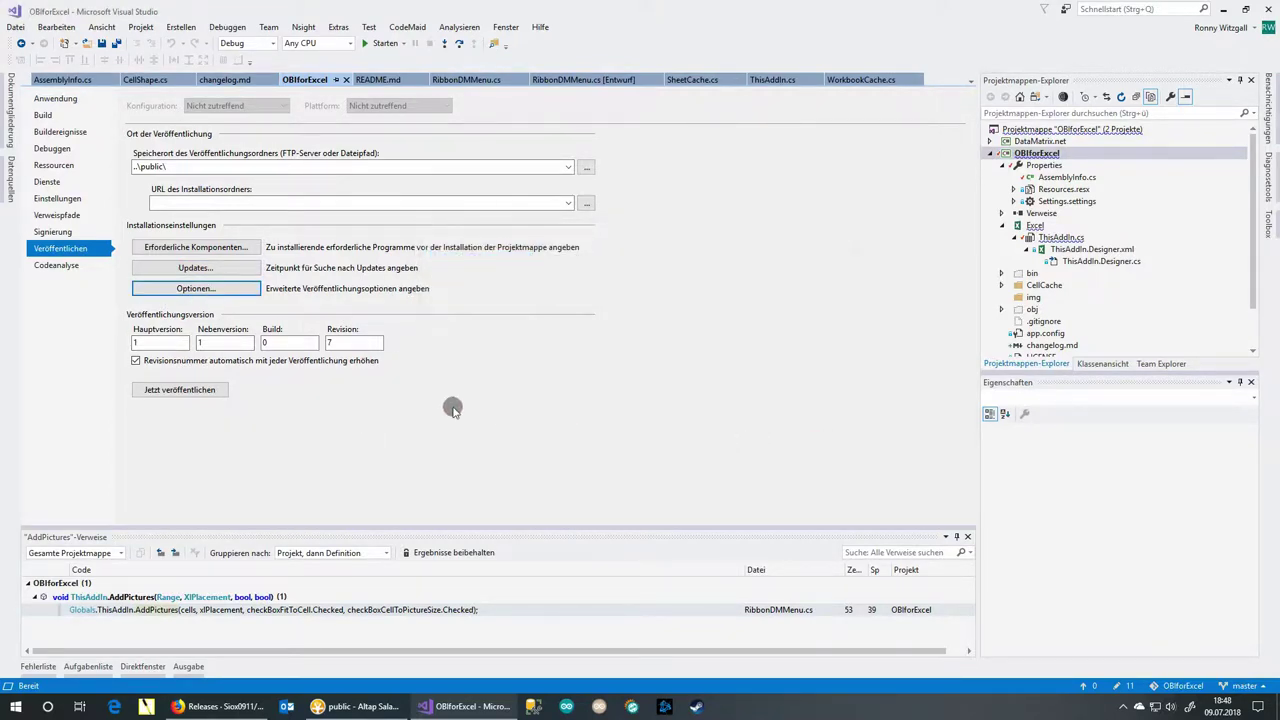
{"action": "left_click", "coordinate": [210, 290]}
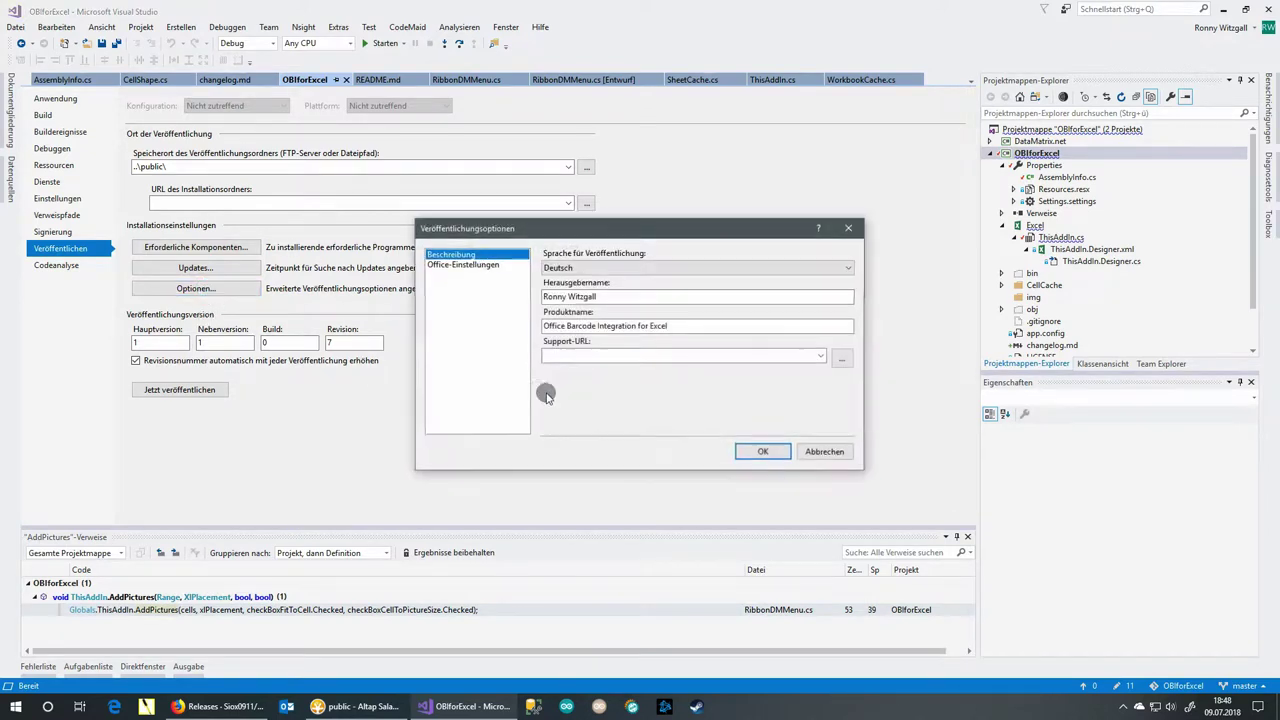
{"action": "left_click", "coordinate": [815, 452]}
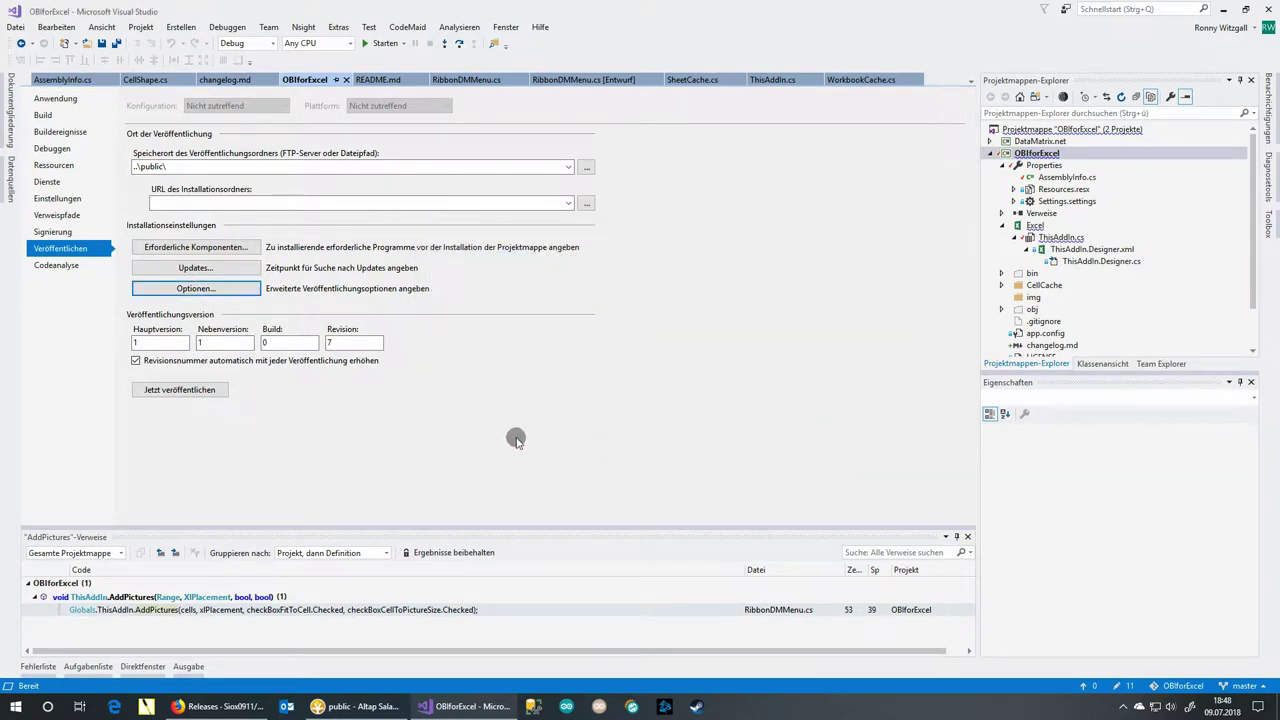
Run the add-in from Visual Studio into Excel and start blank workbook Mappe1.
{"action": "left_click", "coordinate": [355, 706]}
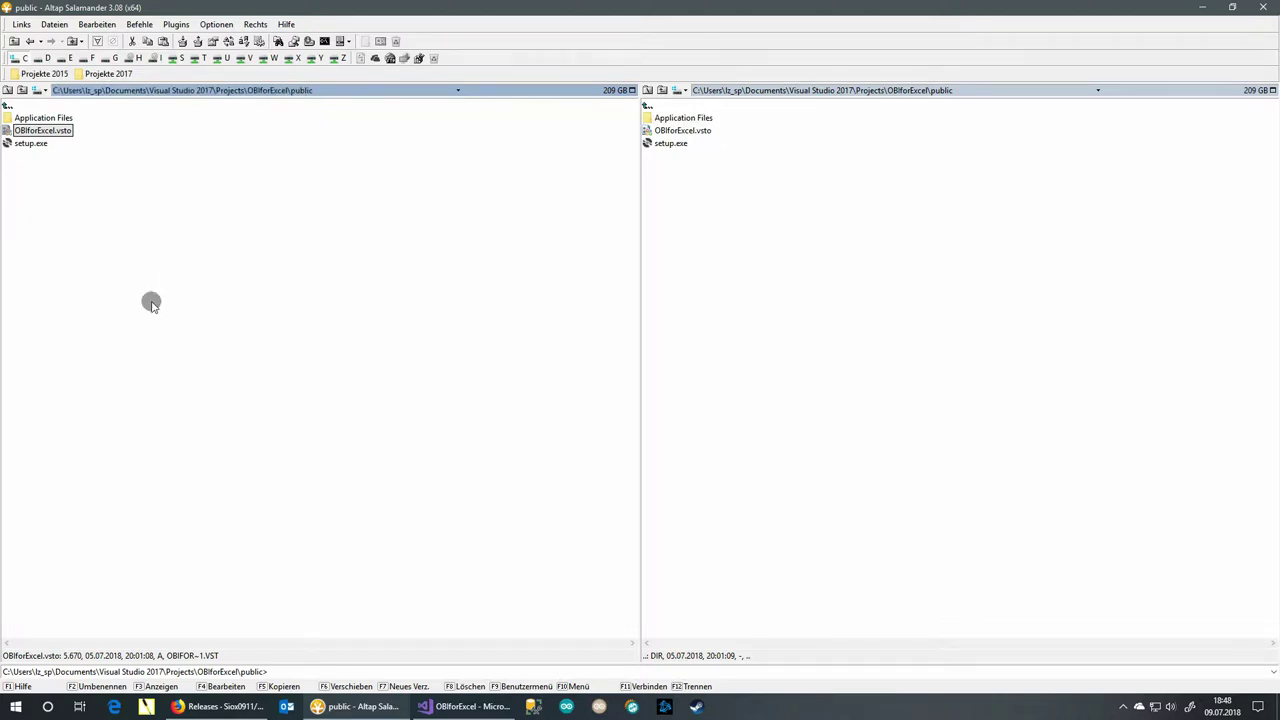
{"action": "left_click", "coordinate": [465, 706]}
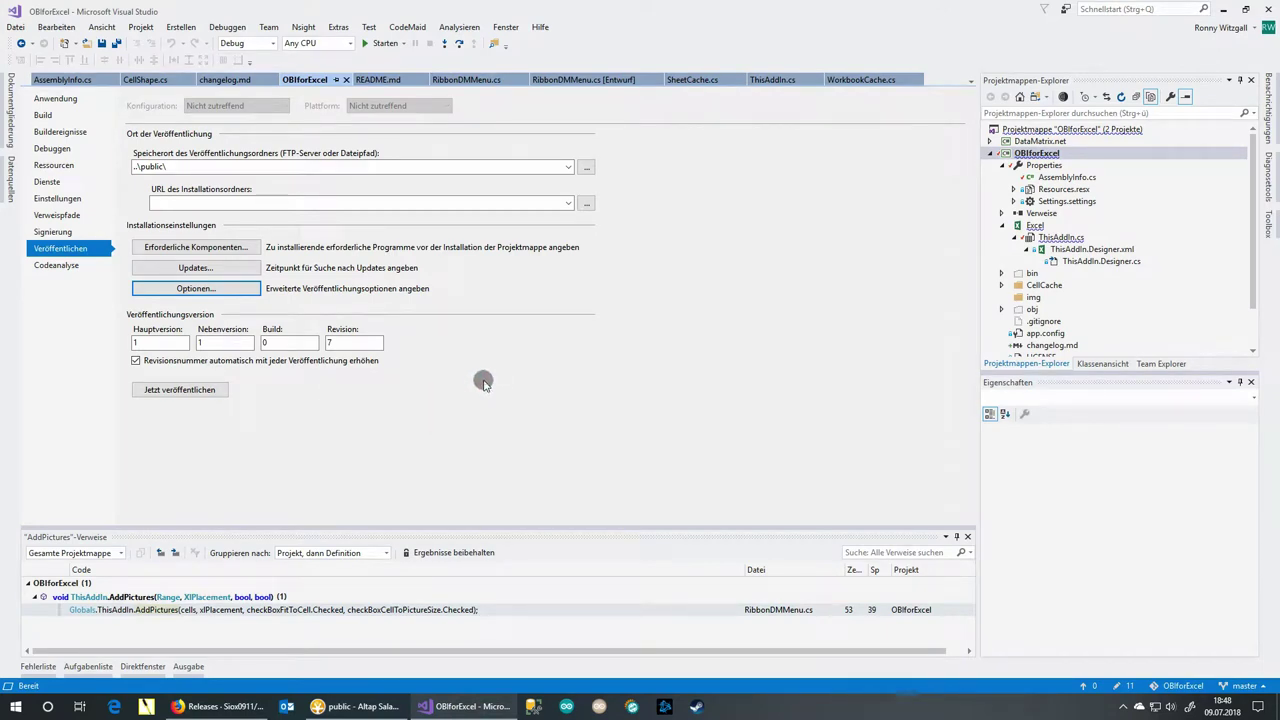
{"action": "left_click", "coordinate": [378, 43]}
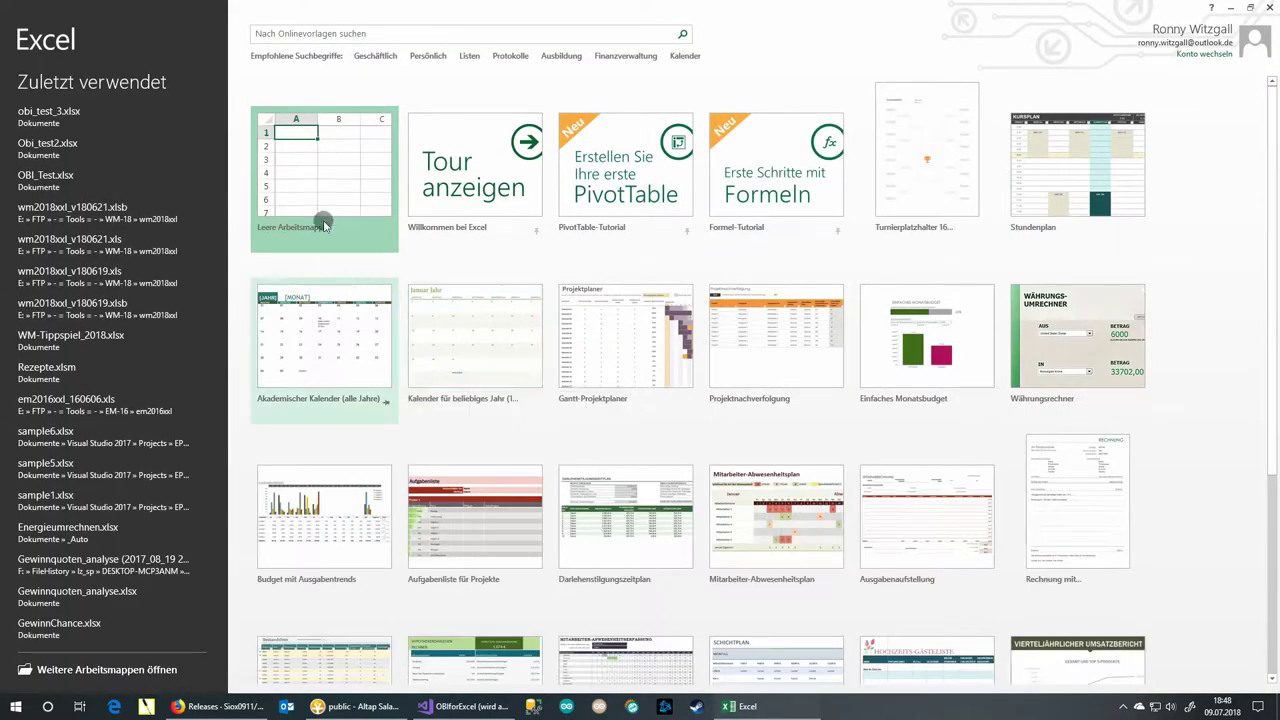
{"action": "left_click", "coordinate": [310, 166]}
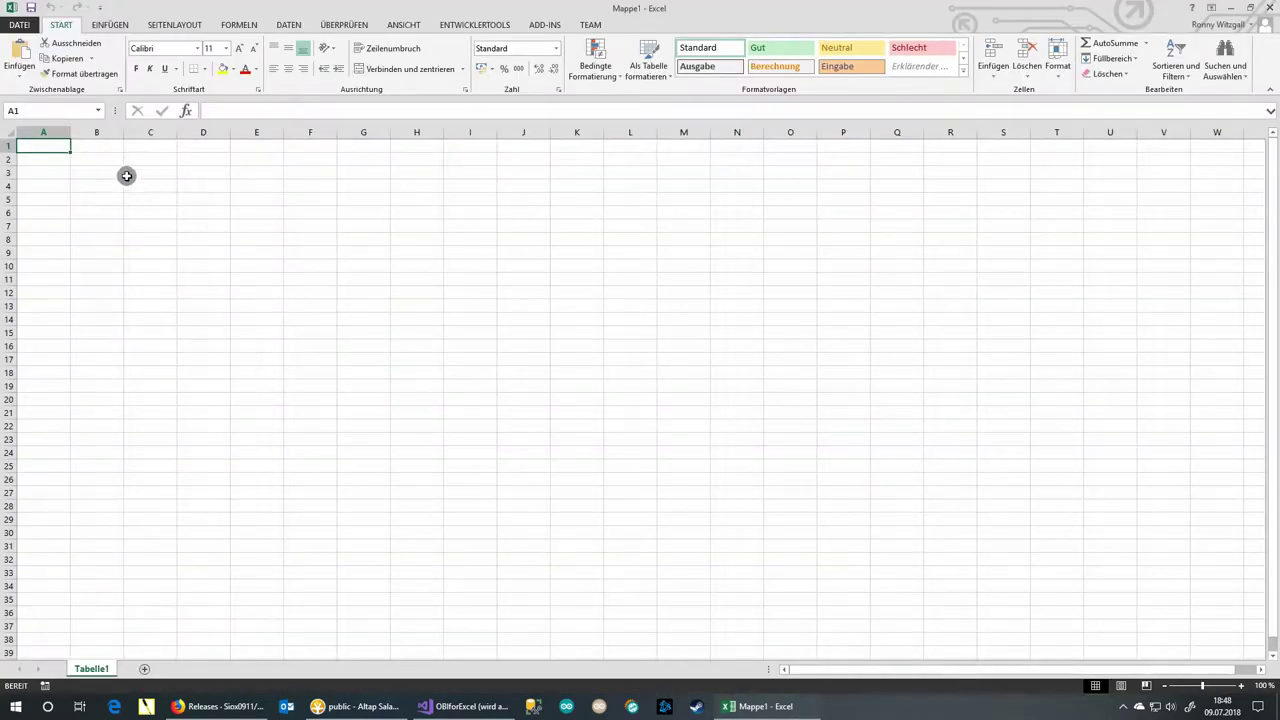
{"action": "left_click", "coordinate": [98, 172]}
{"action": "left_click", "coordinate": [355, 706]}
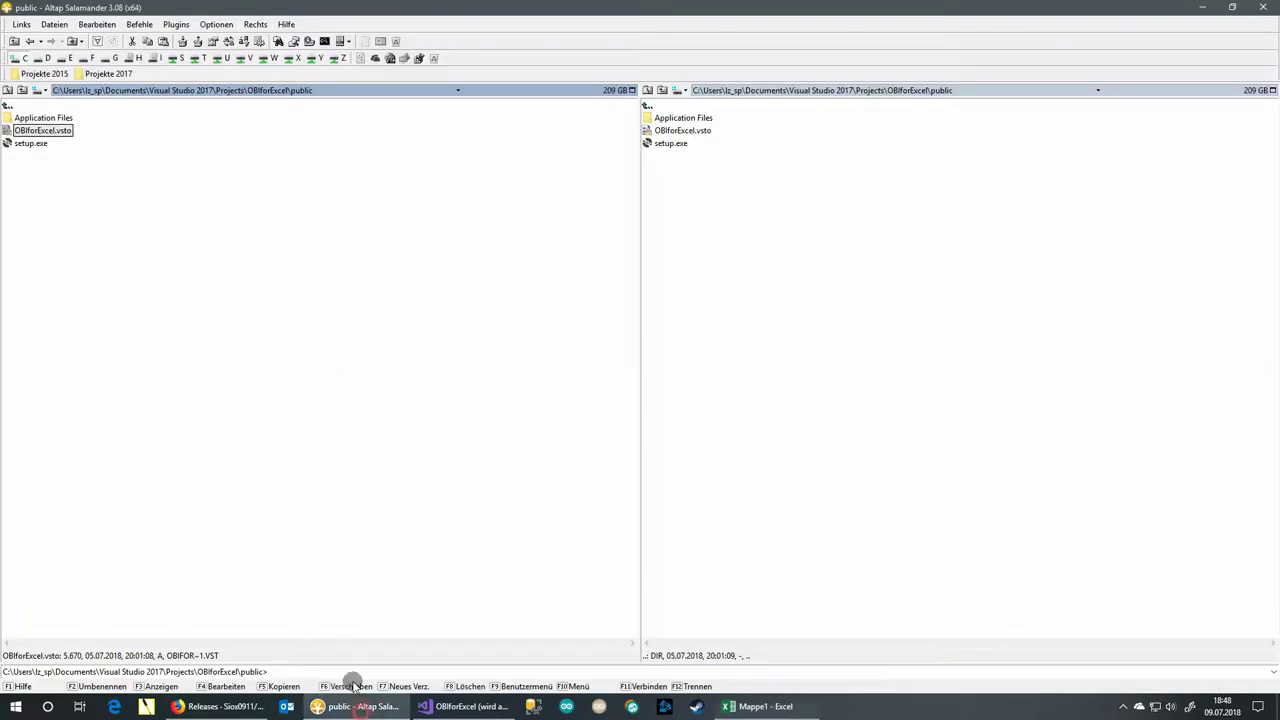
Browse the OBIforExcel_1_1_0_6 application files, return to public, then switch to Excel's Mappe1.
{"action": "double_click", "coordinate": [43, 118]}
{"action": "double_click", "coordinate": [66, 118]}
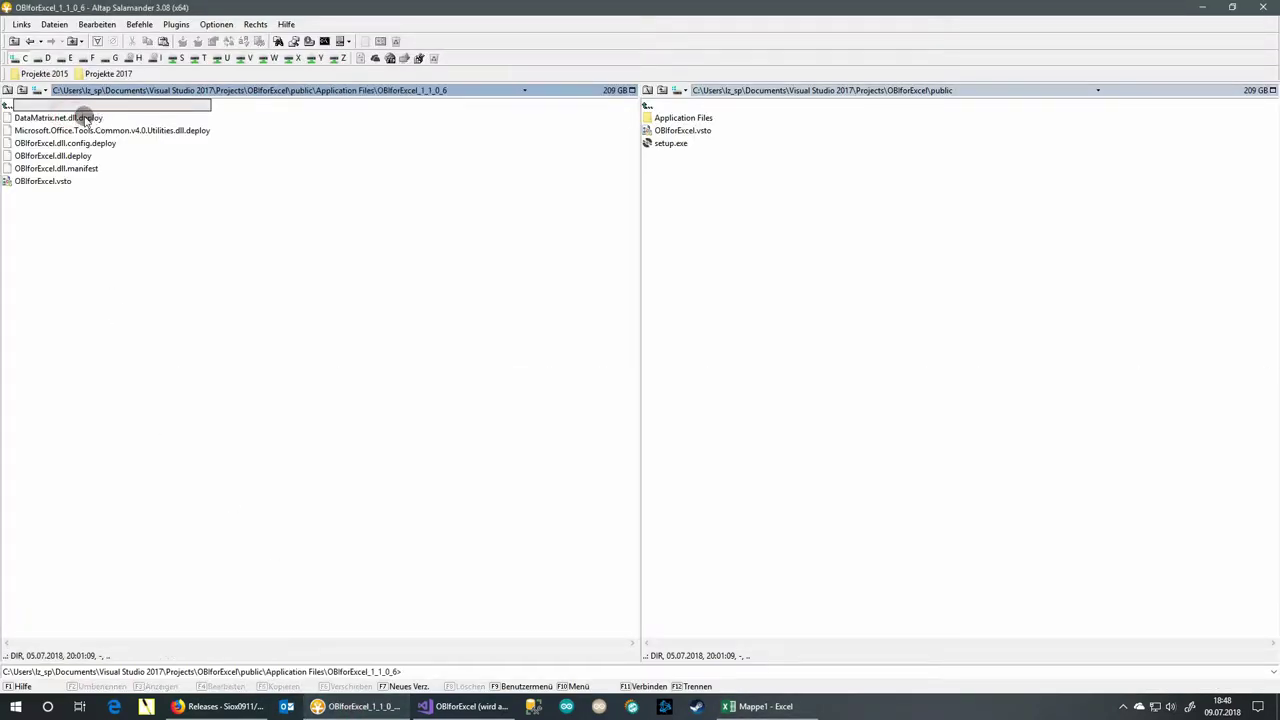
{"action": "double_click", "coordinate": [52, 104]}
{"action": "double_click", "coordinate": [53, 104]}
{"action": "double_click", "coordinate": [54, 105]}
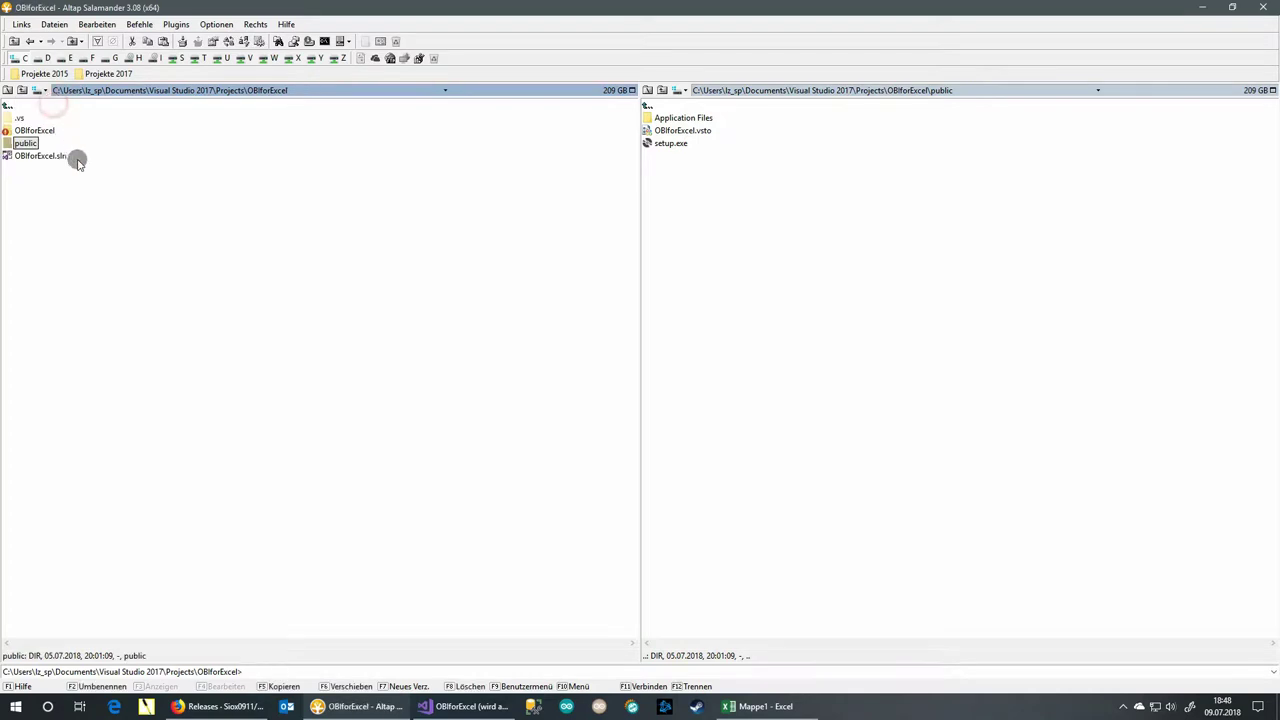
{"action": "double_click", "coordinate": [25, 143]}
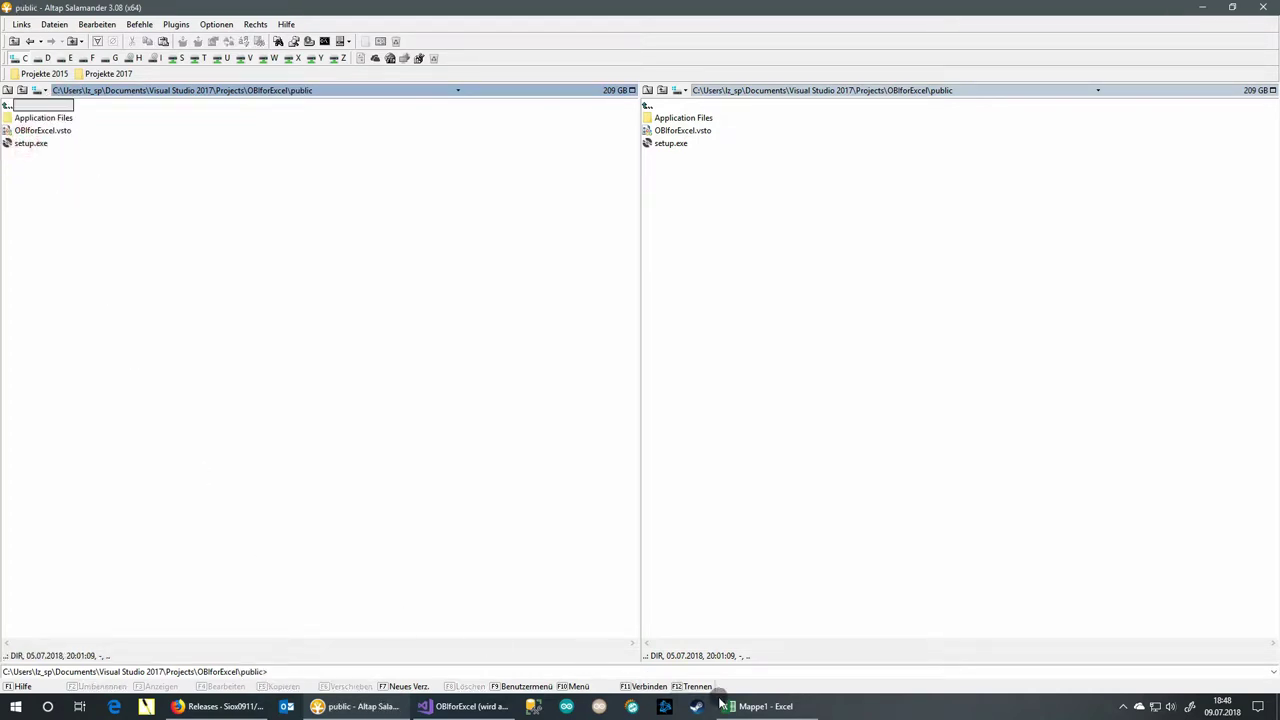
{"action": "left_click", "coordinate": [780, 706]}
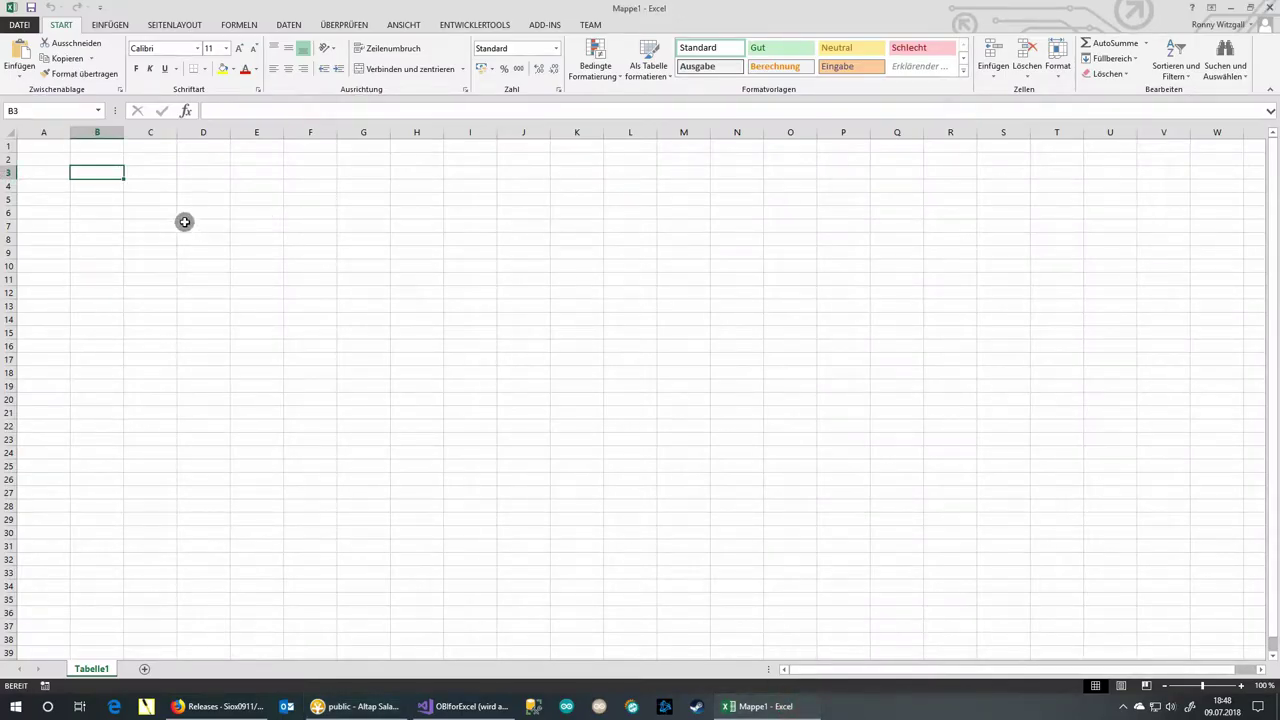
Enter 'Hallo Welt' in cell B4 and show the OBI for Excel add-in group.
{"action": "left_click", "coordinate": [113, 186]}
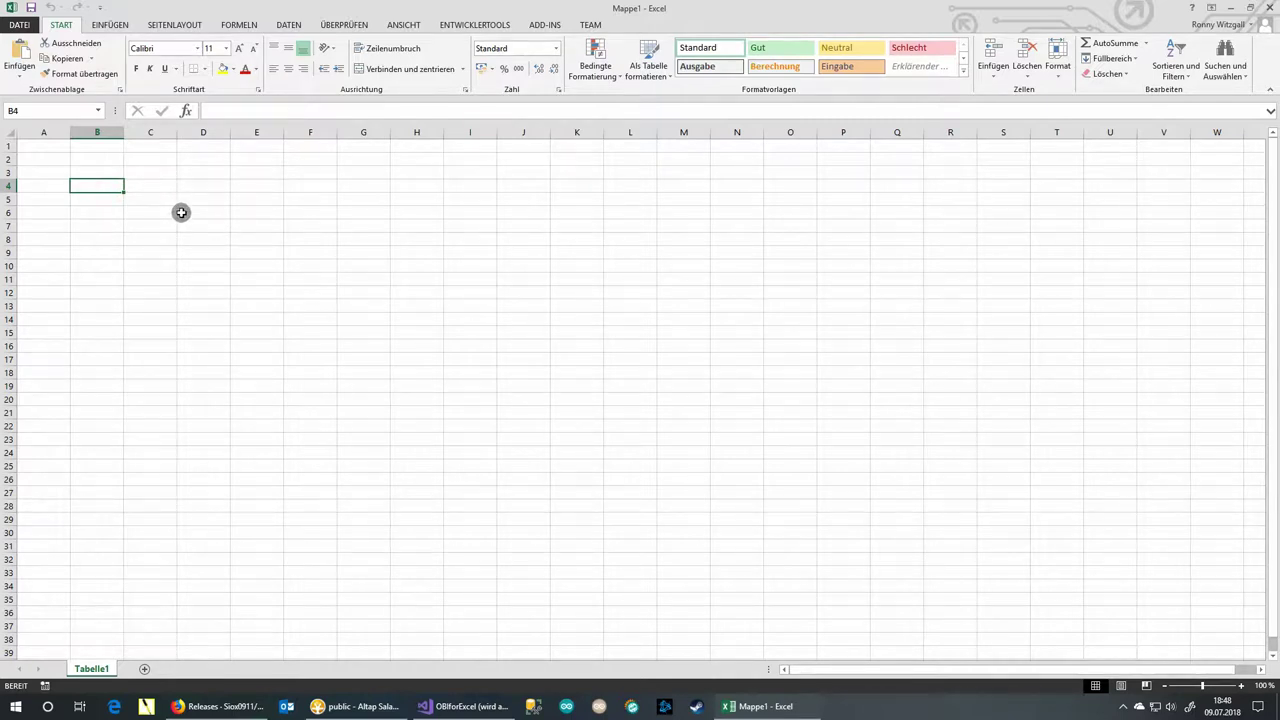
{"action": "type", "text": "Hallo Welt"}
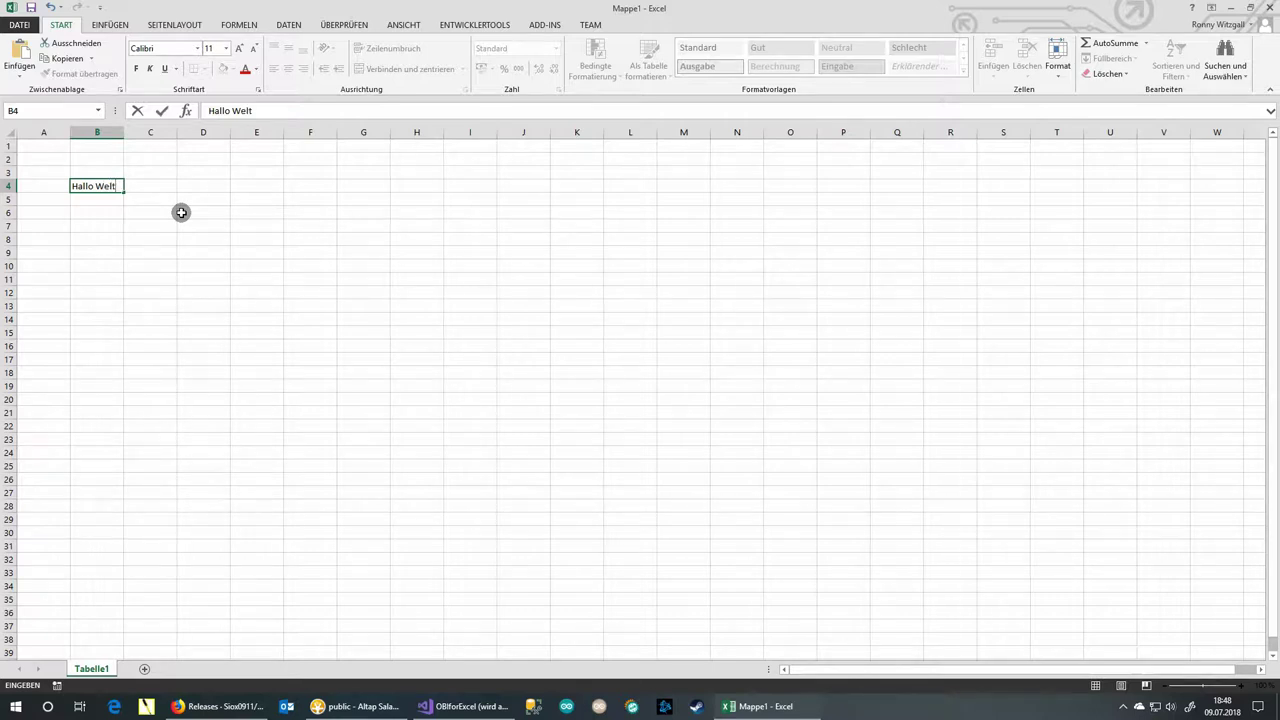
{"action": "key", "text": "ctrl+Return"}
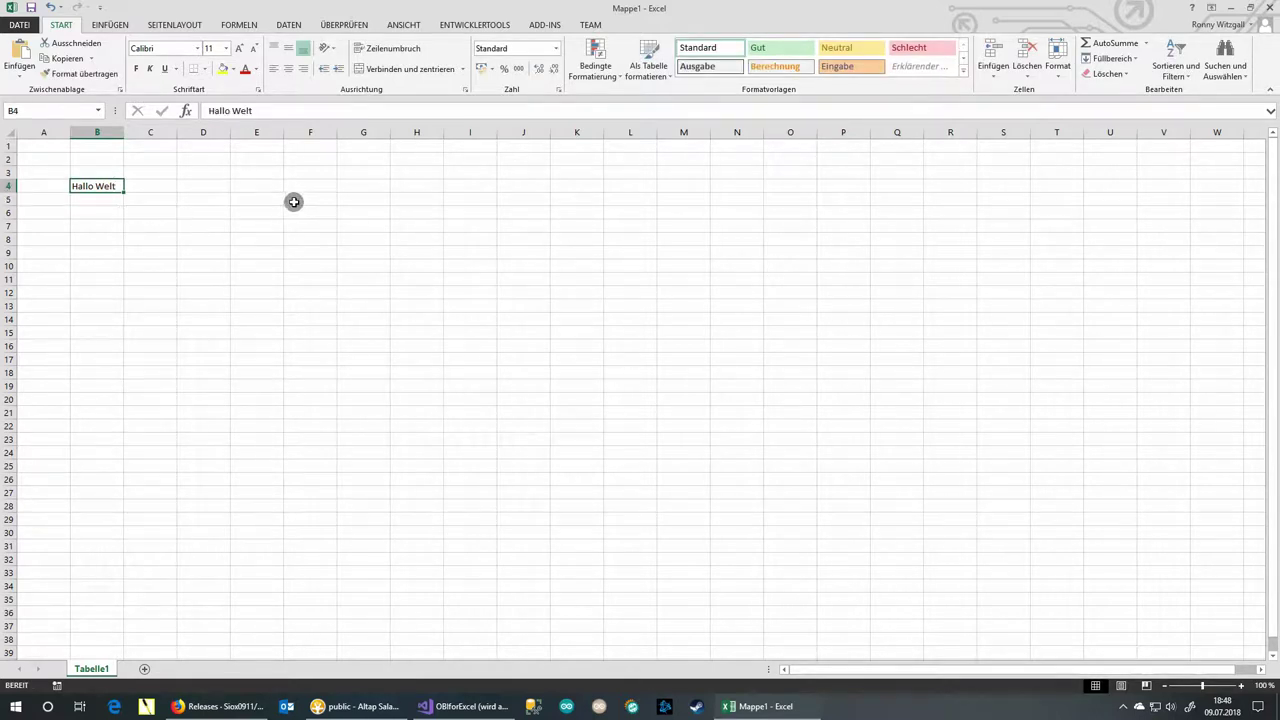
{"action": "left_click", "coordinate": [545, 26]}
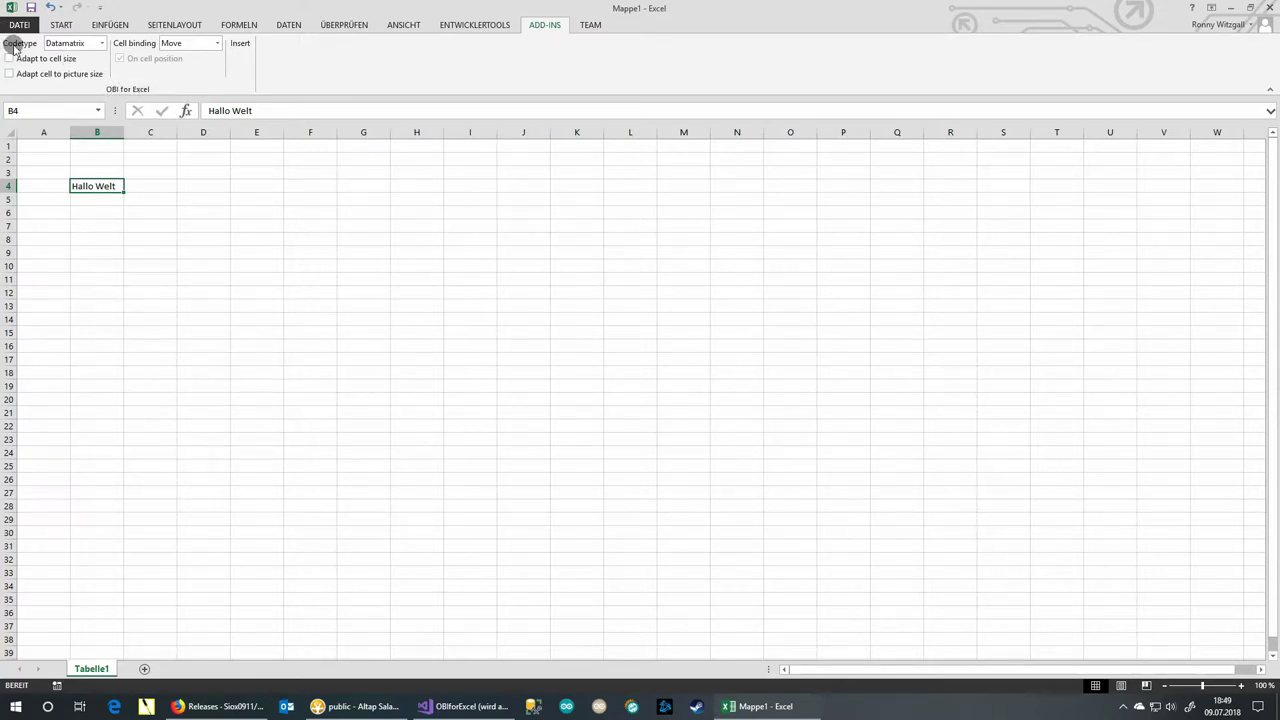
Check the Codetype dropdown, keeping Datamatrix as the barcode type.
{"action": "left_click", "coordinate": [102, 45]}
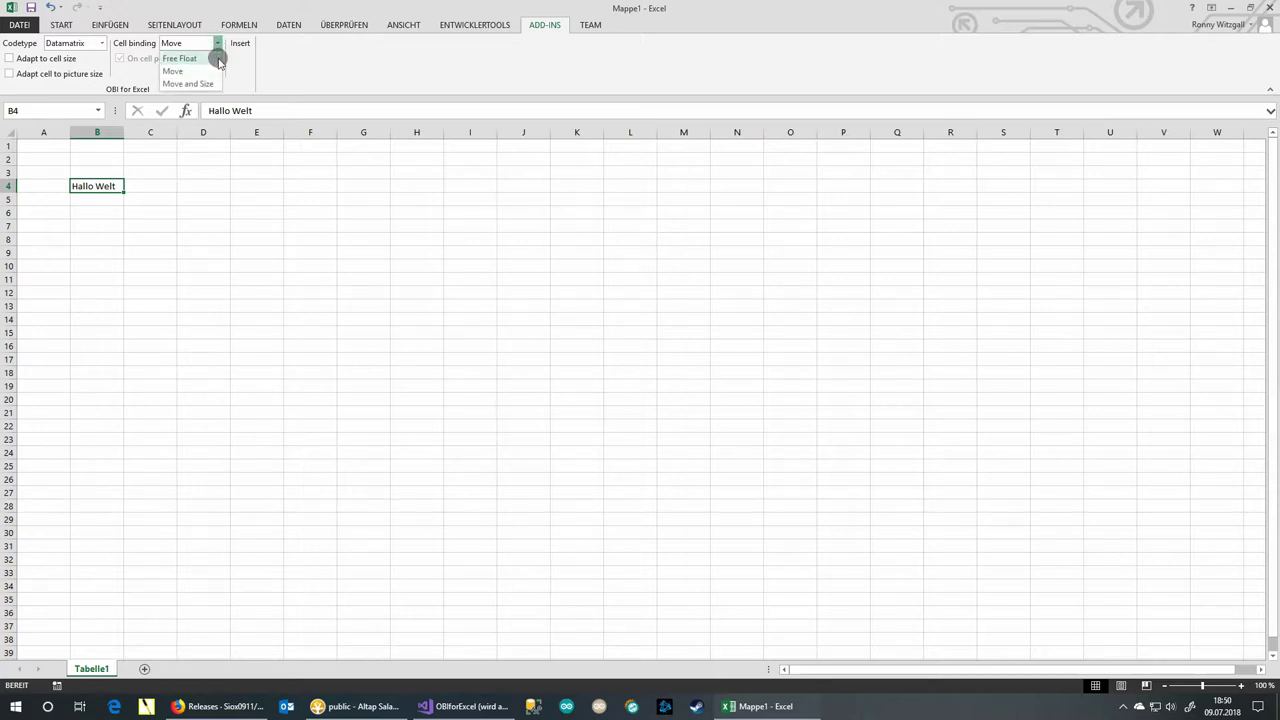
Insert a Datamatrix barcode of B4 with Move and Size binding and Adapt cell to picture size.
{"action": "left_click", "coordinate": [185, 58]}
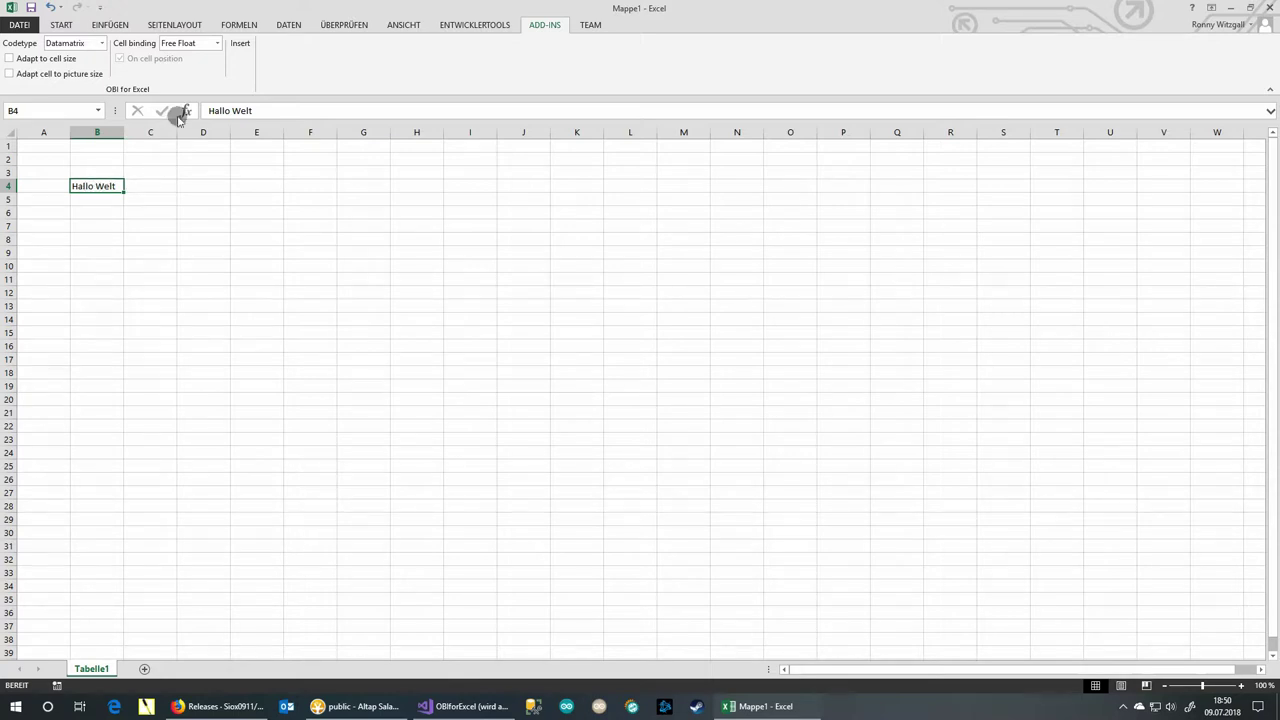
{"action": "left_click", "coordinate": [215, 43]}
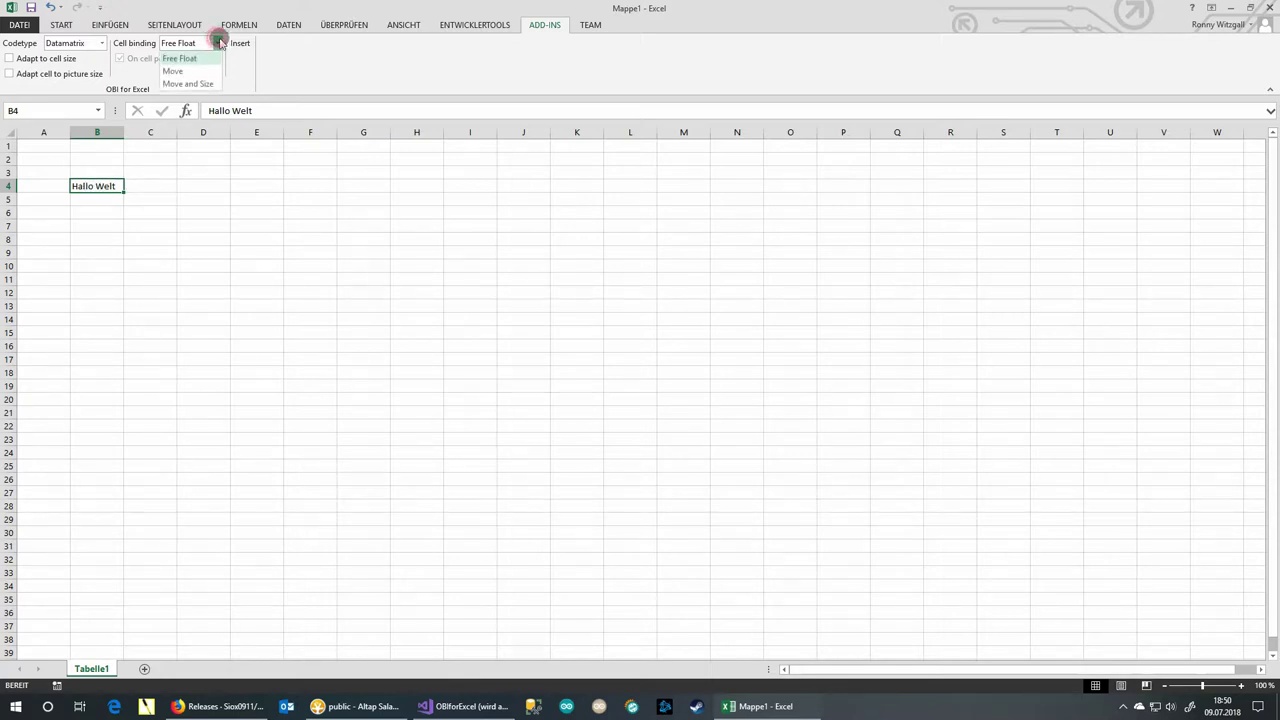
{"action": "left_click", "coordinate": [185, 83]}
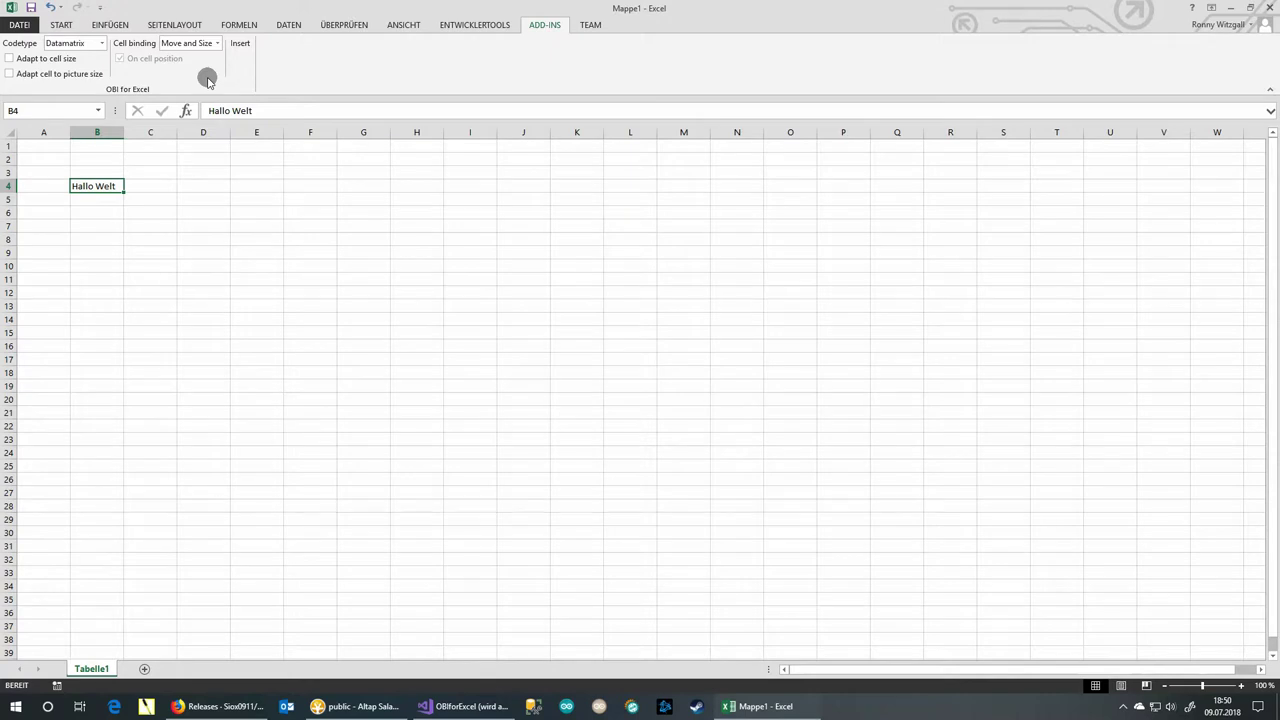
{"action": "left_click", "coordinate": [14, 76]}
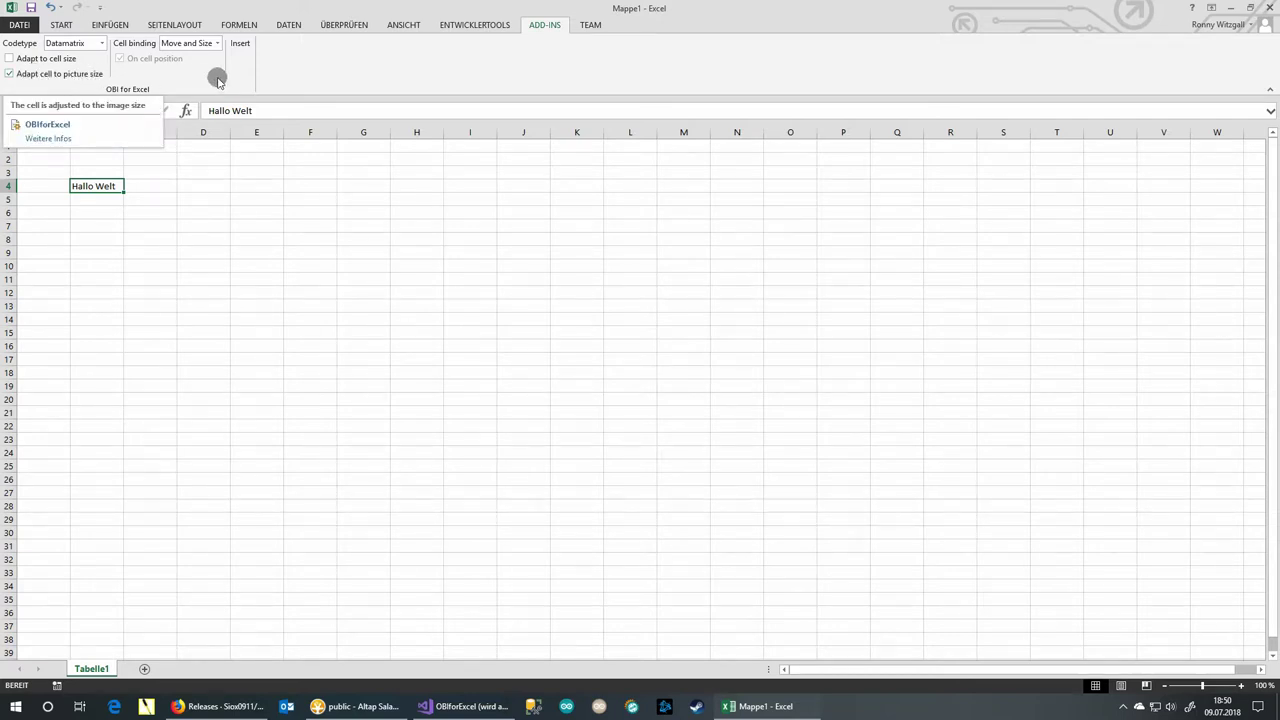
{"action": "left_click", "coordinate": [240, 45]}
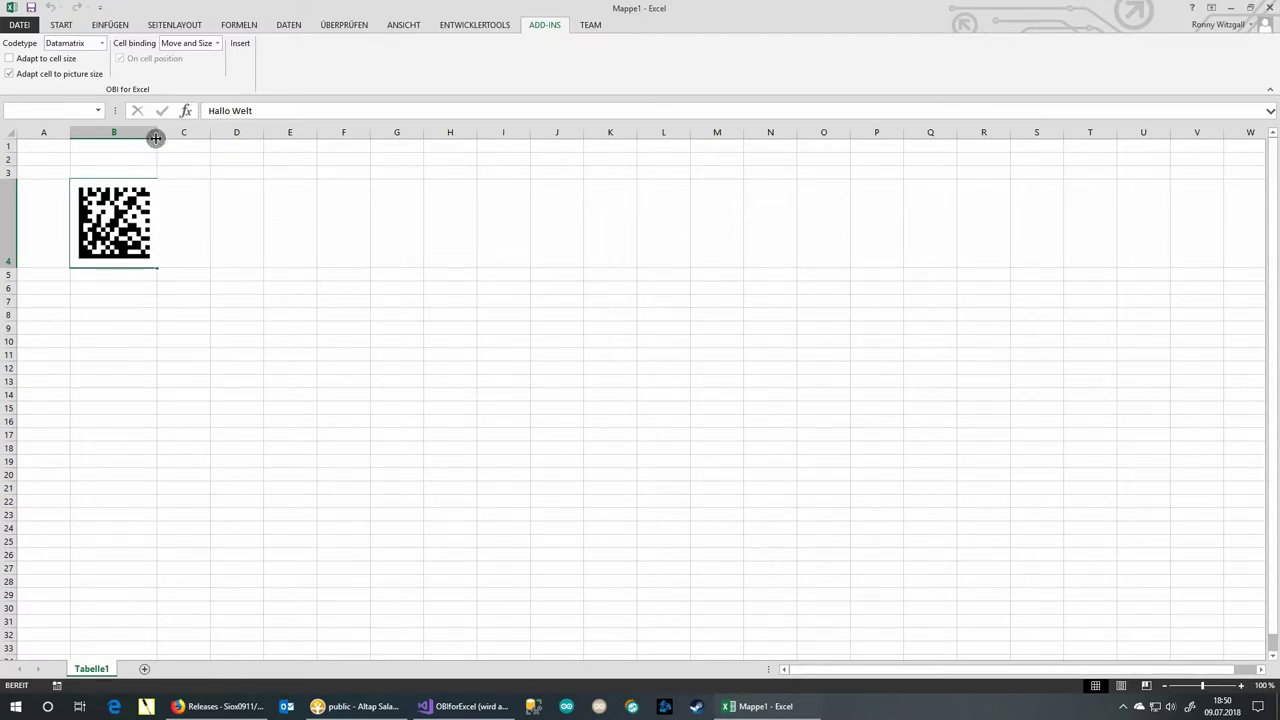
Narrow column B and shorten row 4, then select the shrunken barcode in B4.
{"action": "left_click_drag", "start_coordinate": [157, 131], "coordinate": [128, 130]}
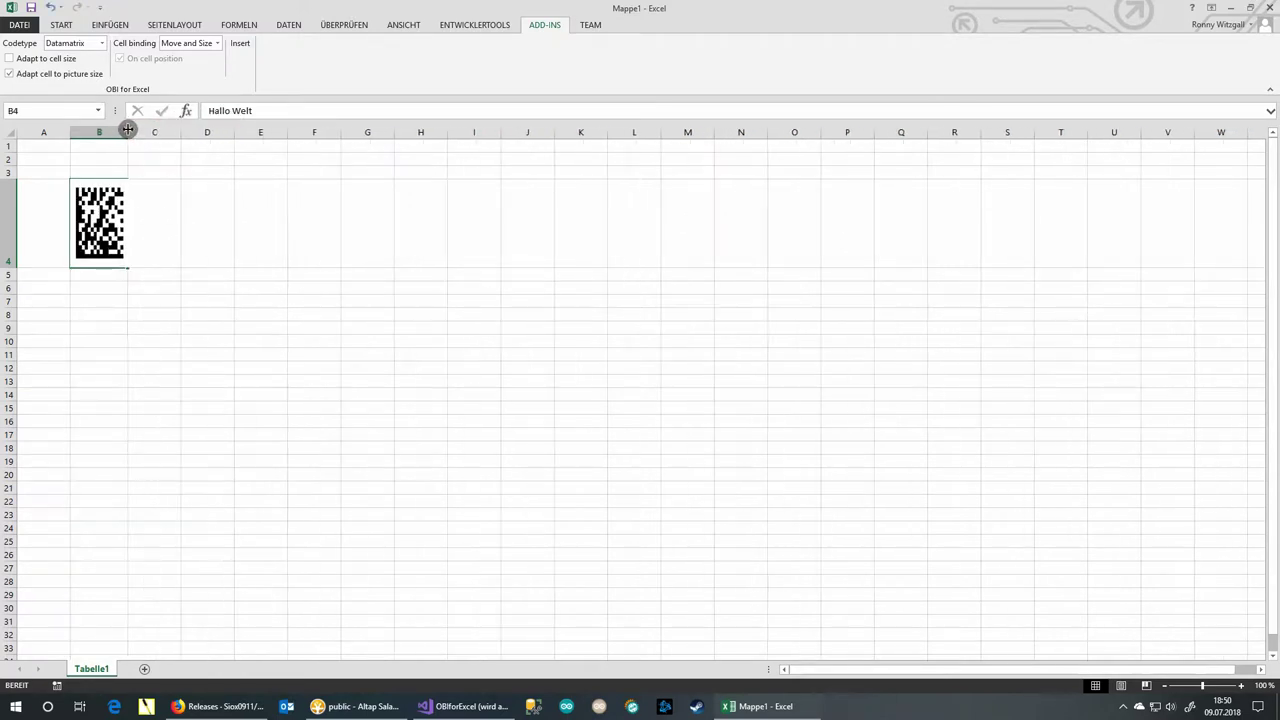
{"action": "left_click_drag", "start_coordinate": [6, 268], "coordinate": [6, 240]}
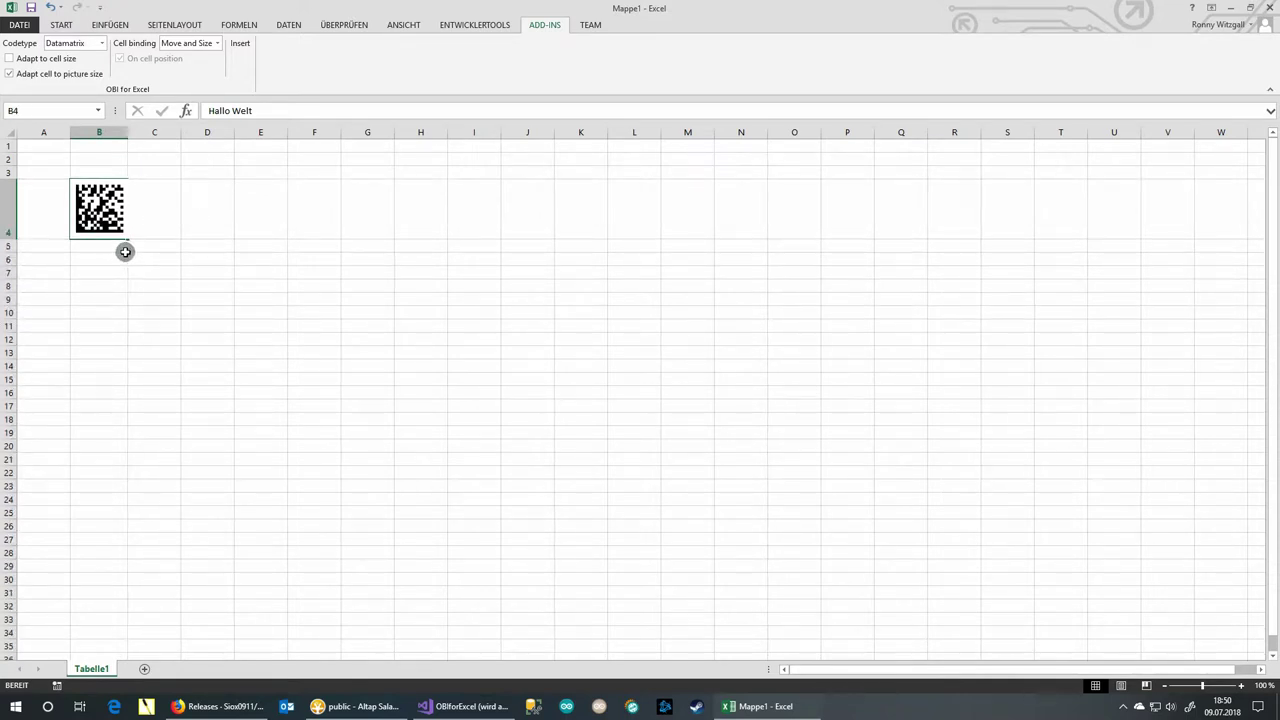
{"action": "left_click", "coordinate": [98, 204]}
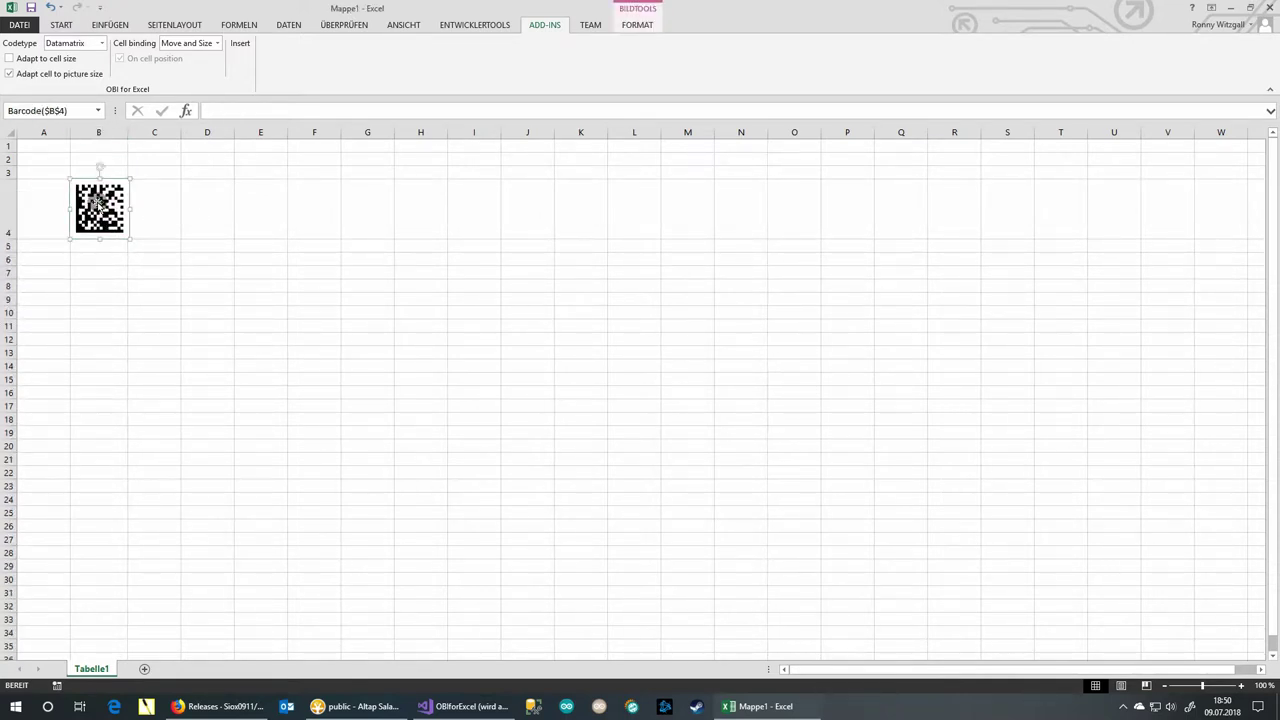
Open the barcode's Größe und Eigenschaften pane with the EIGENSCHAFTEN section expanded.
{"action": "right_click", "coordinate": [92, 201]}
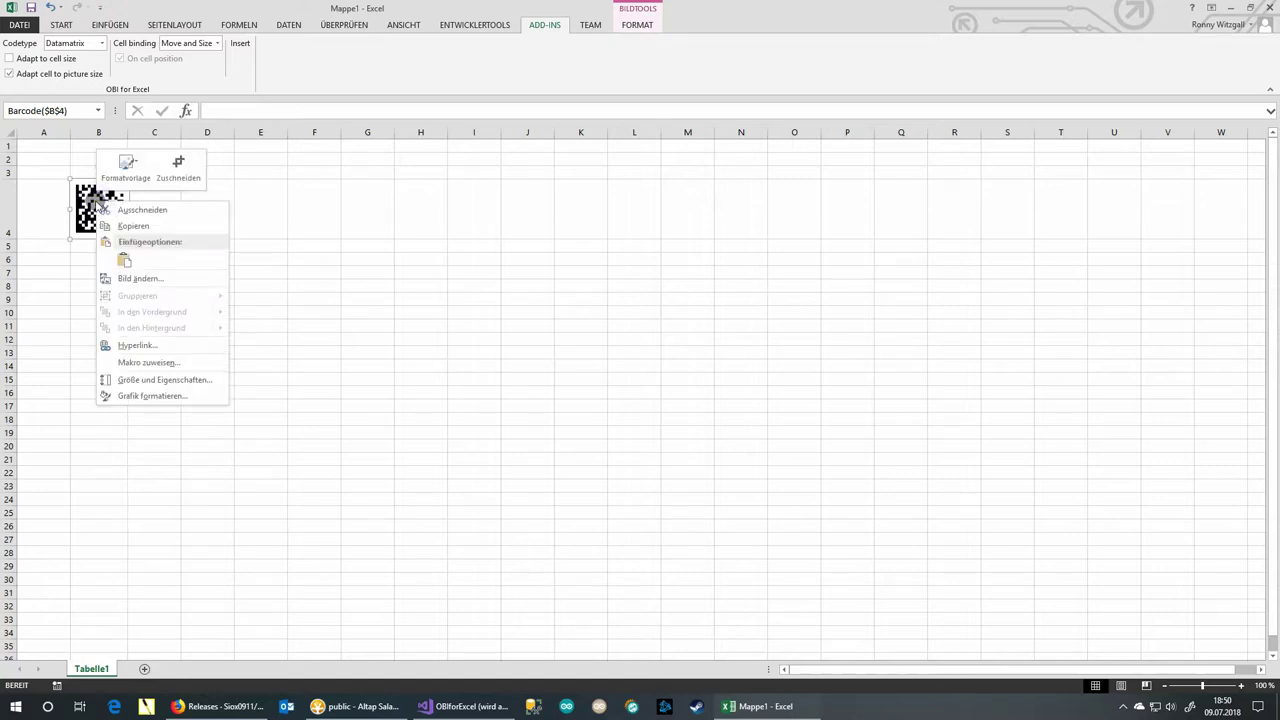
{"action": "left_click", "coordinate": [158, 380]}
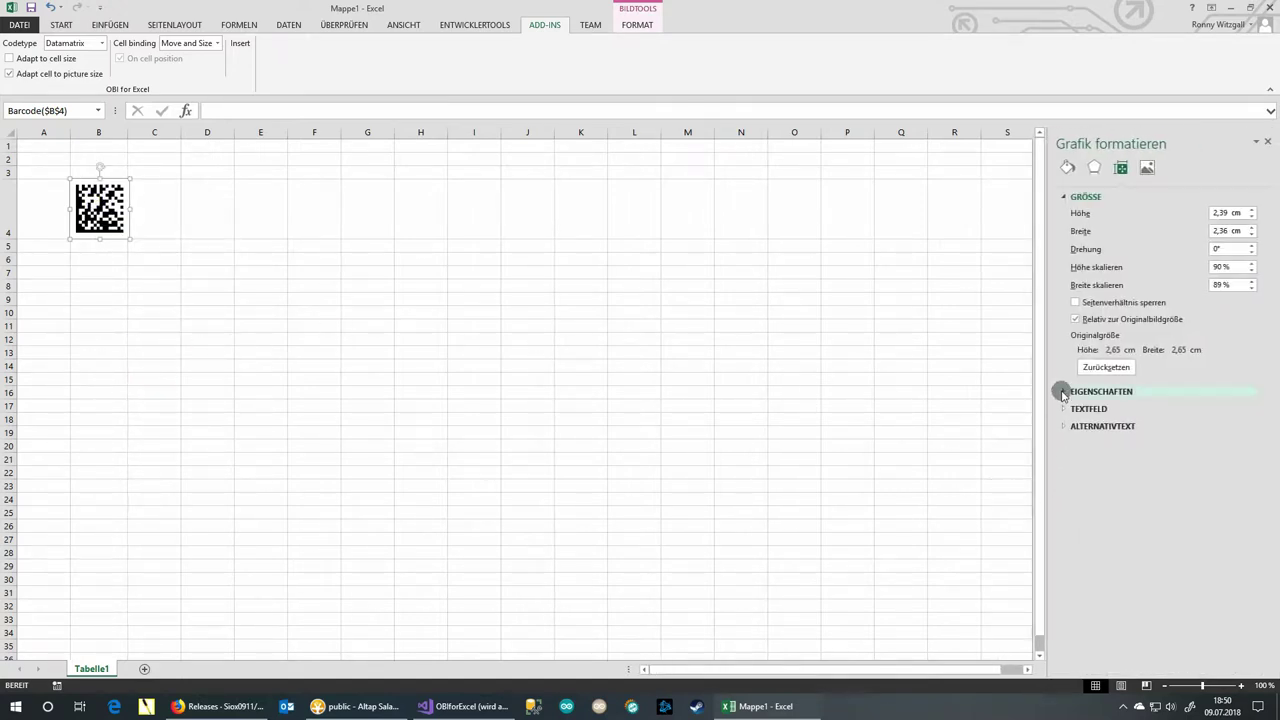
{"action": "left_click", "coordinate": [1063, 392]}
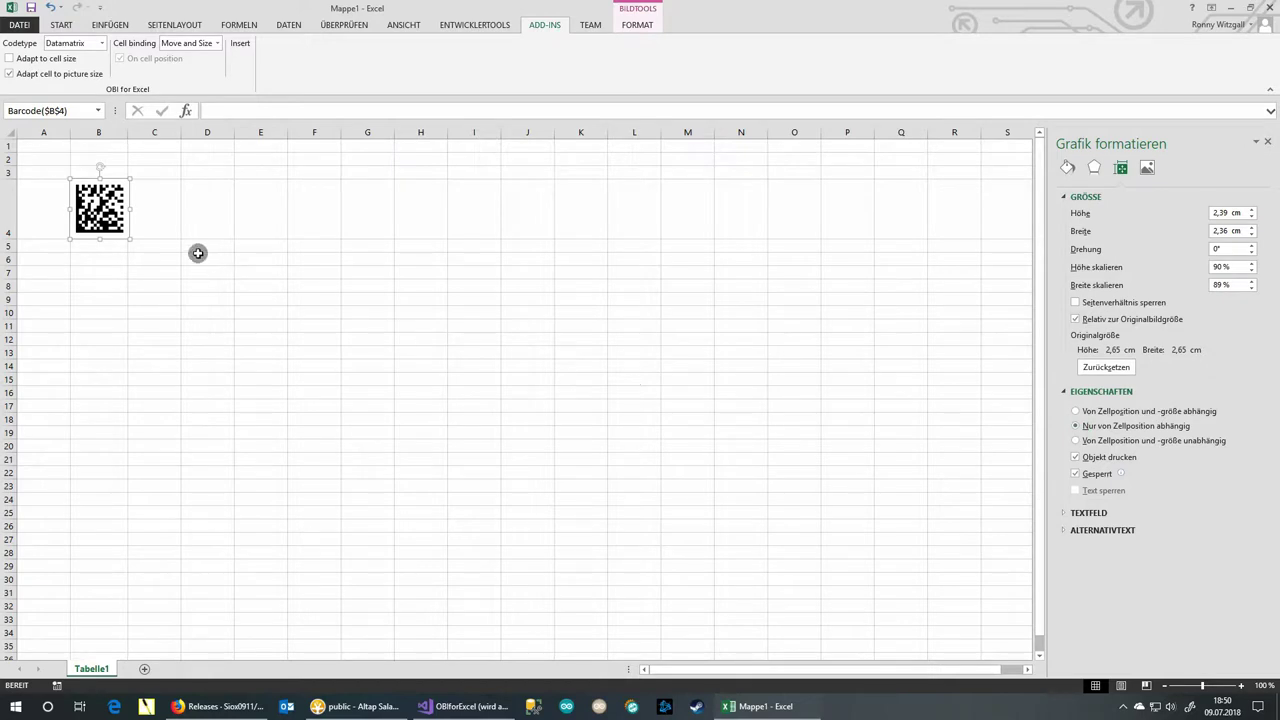
Widen columns B and A and make row 4 taller to reveal Hallo Welt.
{"action": "left_click_drag", "start_coordinate": [129, 132], "coordinate": [203, 132]}
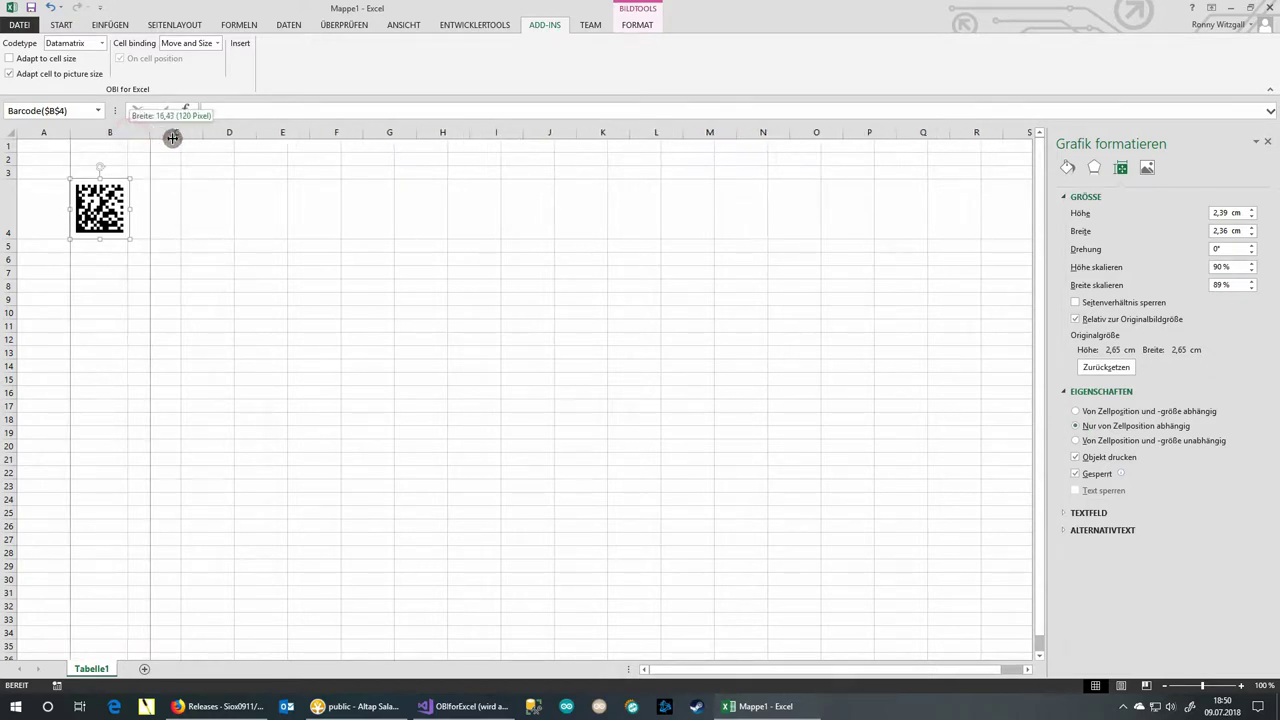
{"action": "left_click_drag", "start_coordinate": [9, 237], "coordinate": [9, 305]}
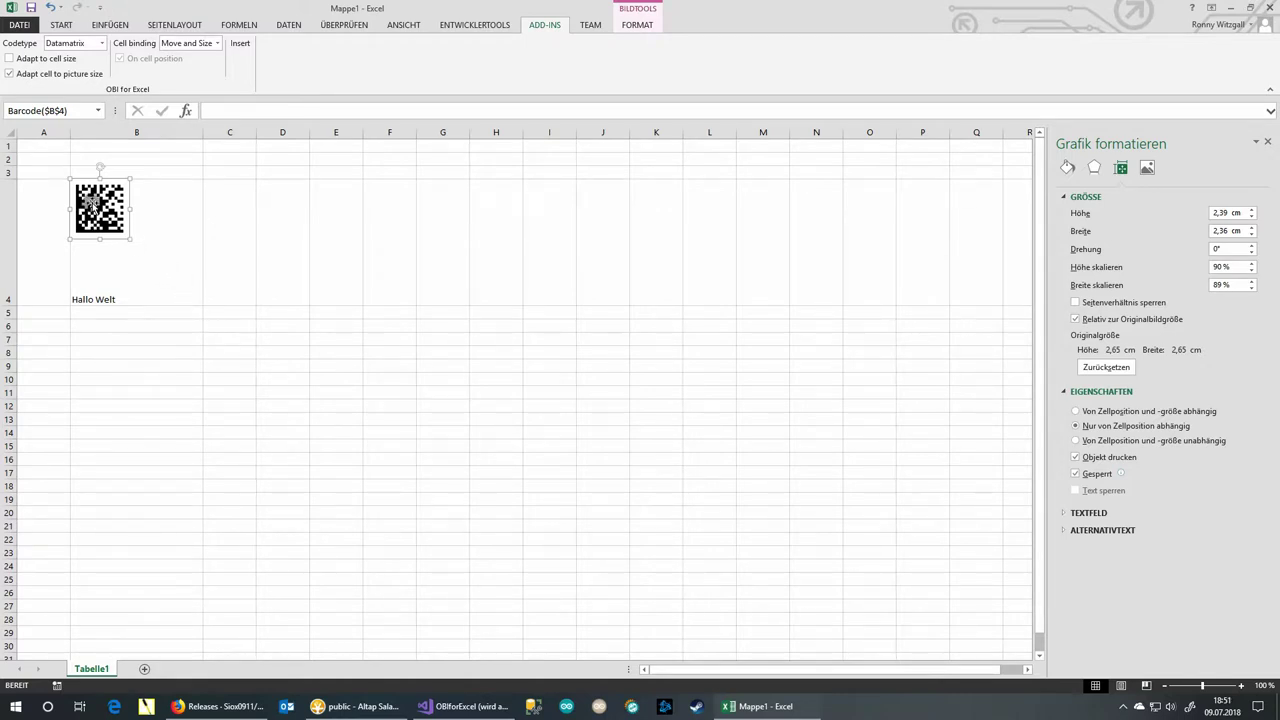
{"action": "left_click_drag", "start_coordinate": [72, 130], "coordinate": [163, 132]}
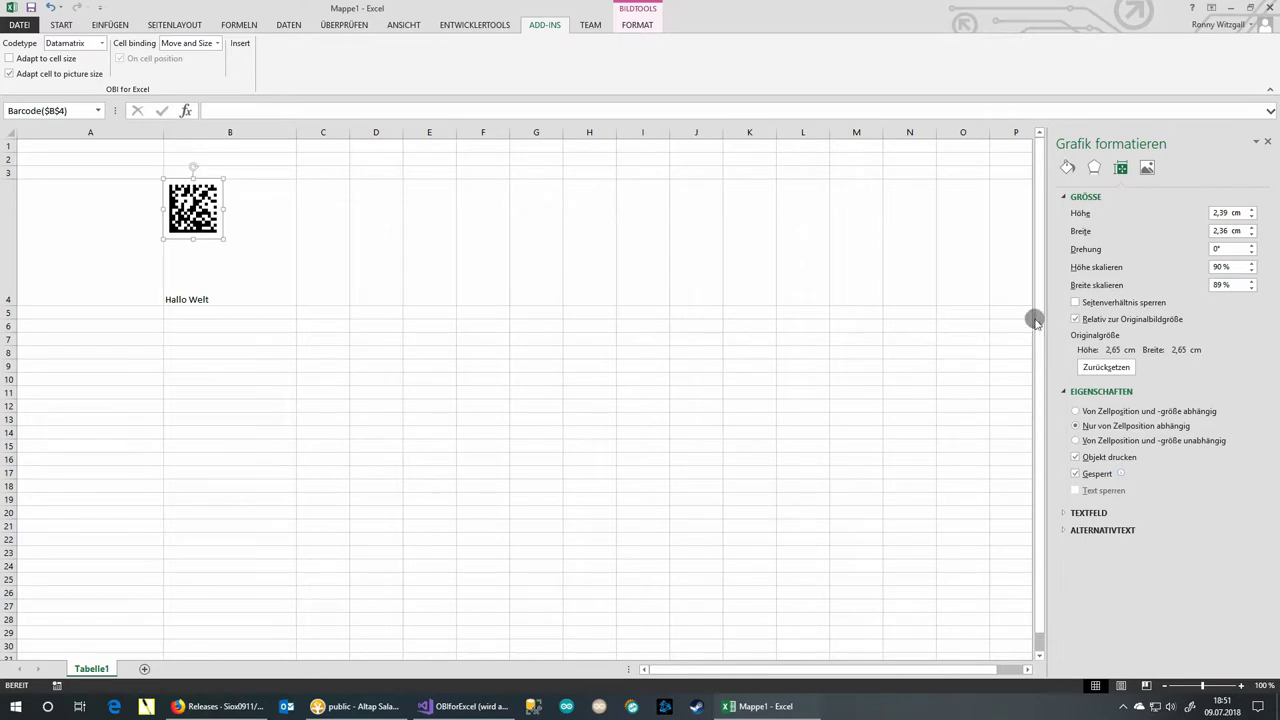
Reset the barcode to its original 2,65 cm size after enlarging it, then move it into column C.
{"action": "left_click", "coordinate": [1100, 367]}
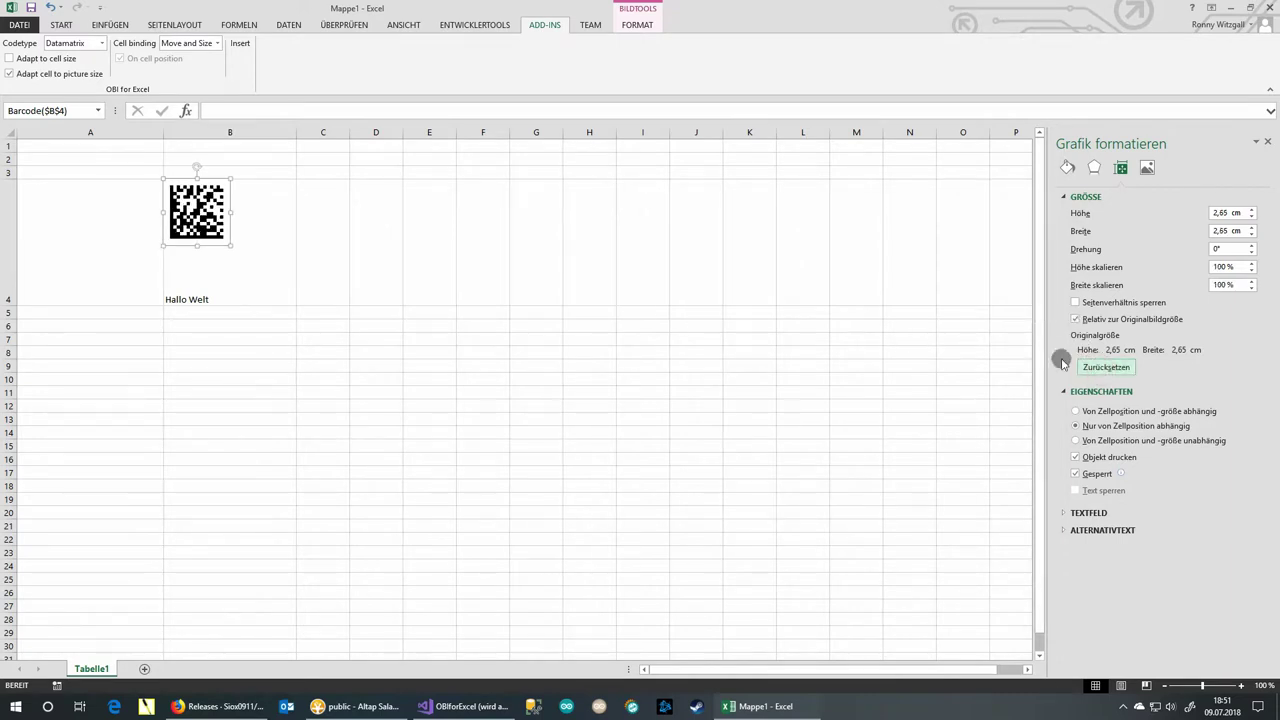
{"action": "left_click_drag", "start_coordinate": [176, 208], "coordinate": [210, 223]}
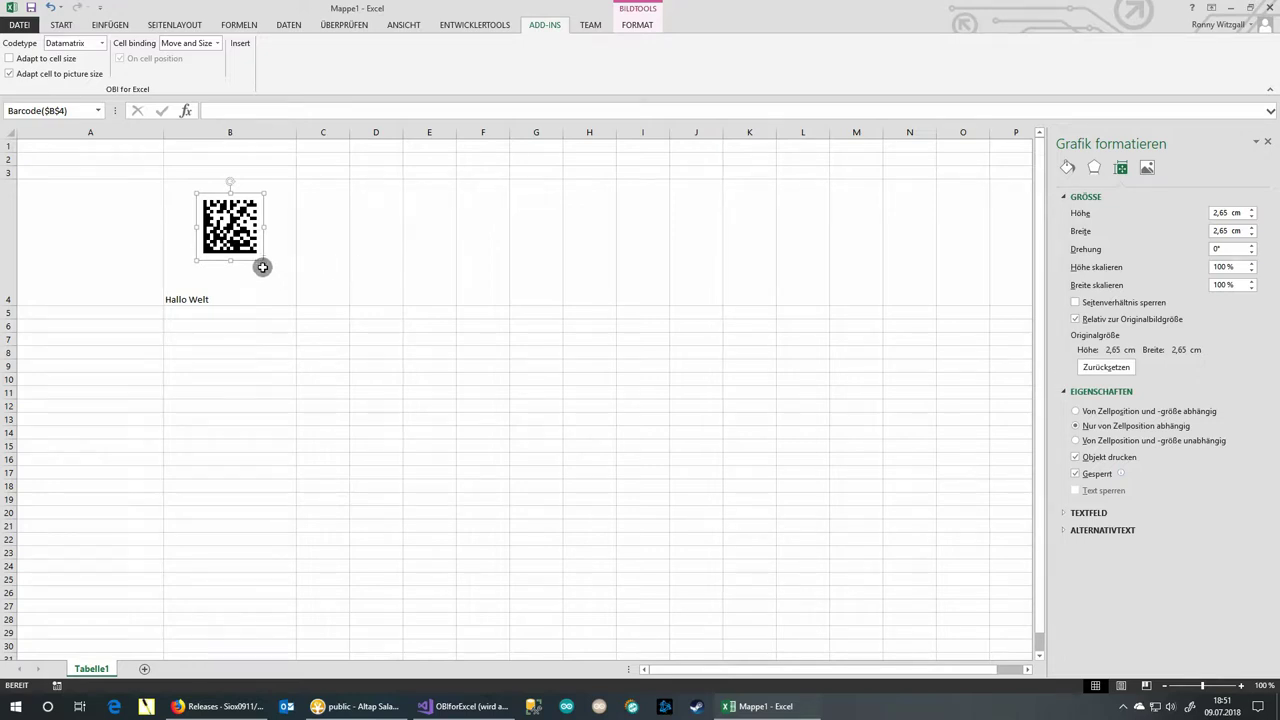
{"action": "left_click_drag", "start_coordinate": [263, 259], "coordinate": [282, 277]}
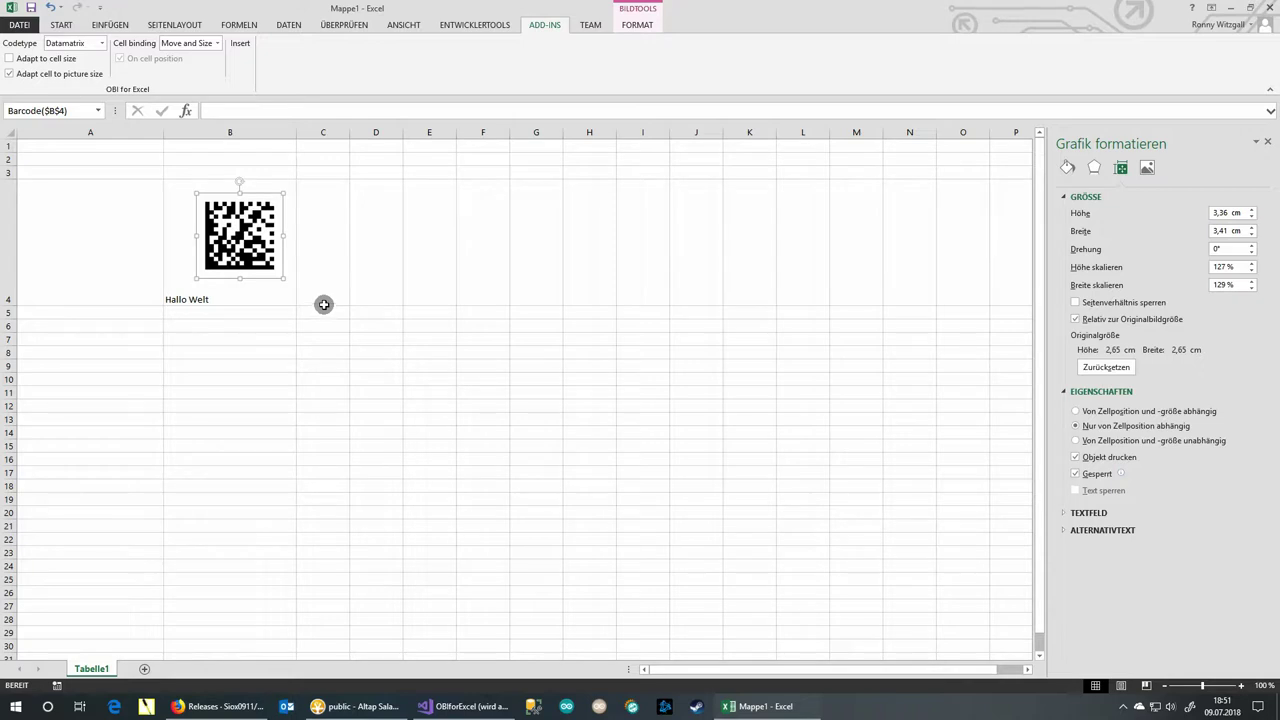
{"action": "left_click", "coordinate": [1102, 366]}
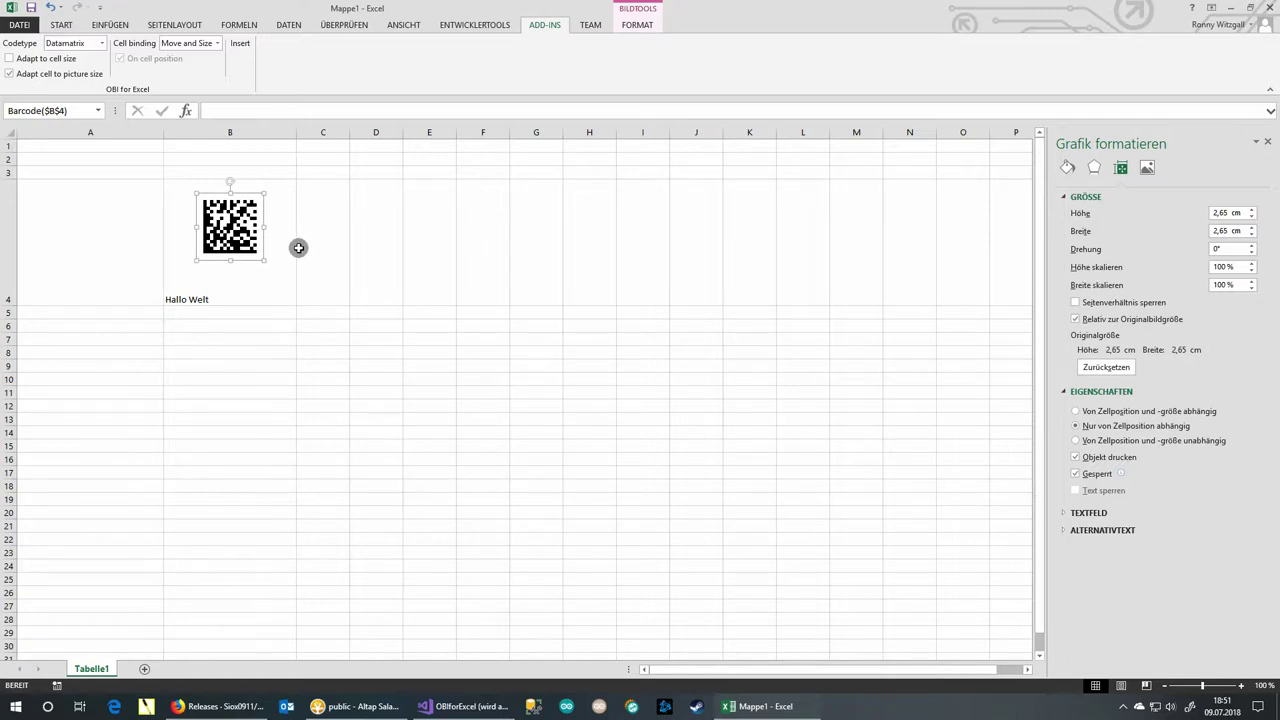
{"action": "left_click_drag", "start_coordinate": [237, 237], "coordinate": [337, 247]}
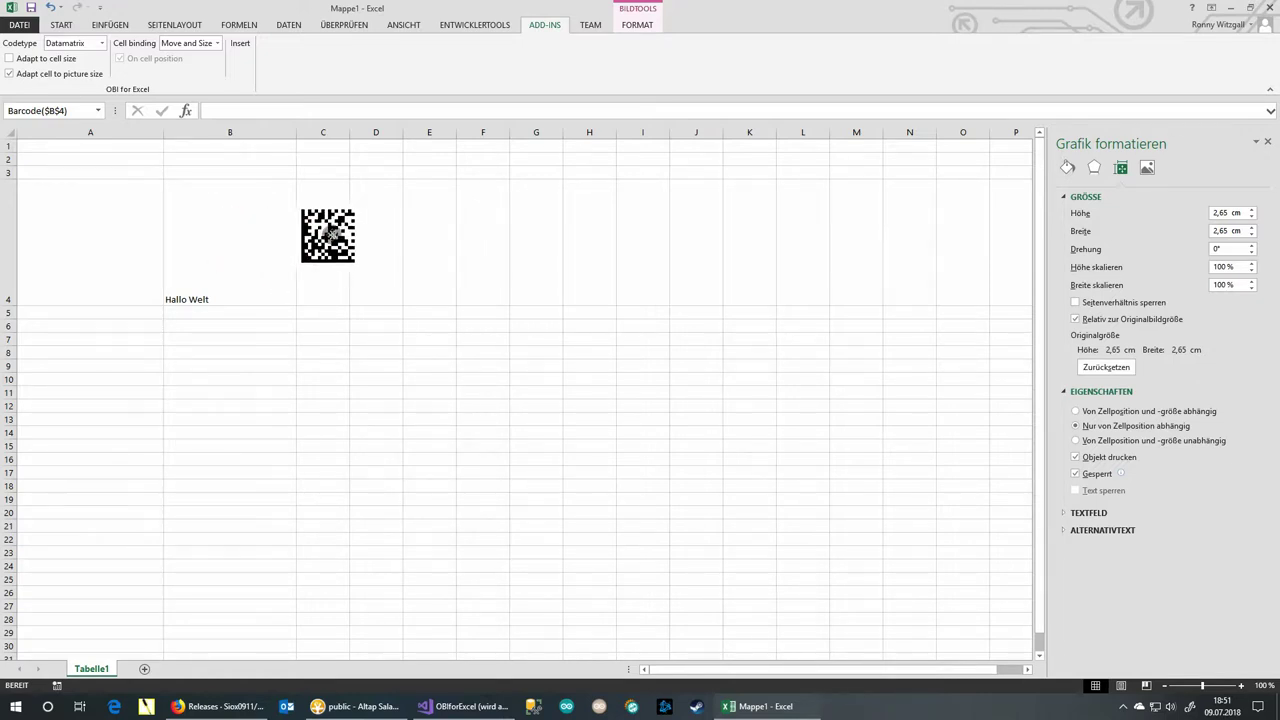
Switch the cell binding to Move and insert a new barcode for B4, dragging it aside.
{"action": "left_click", "coordinate": [214, 290]}
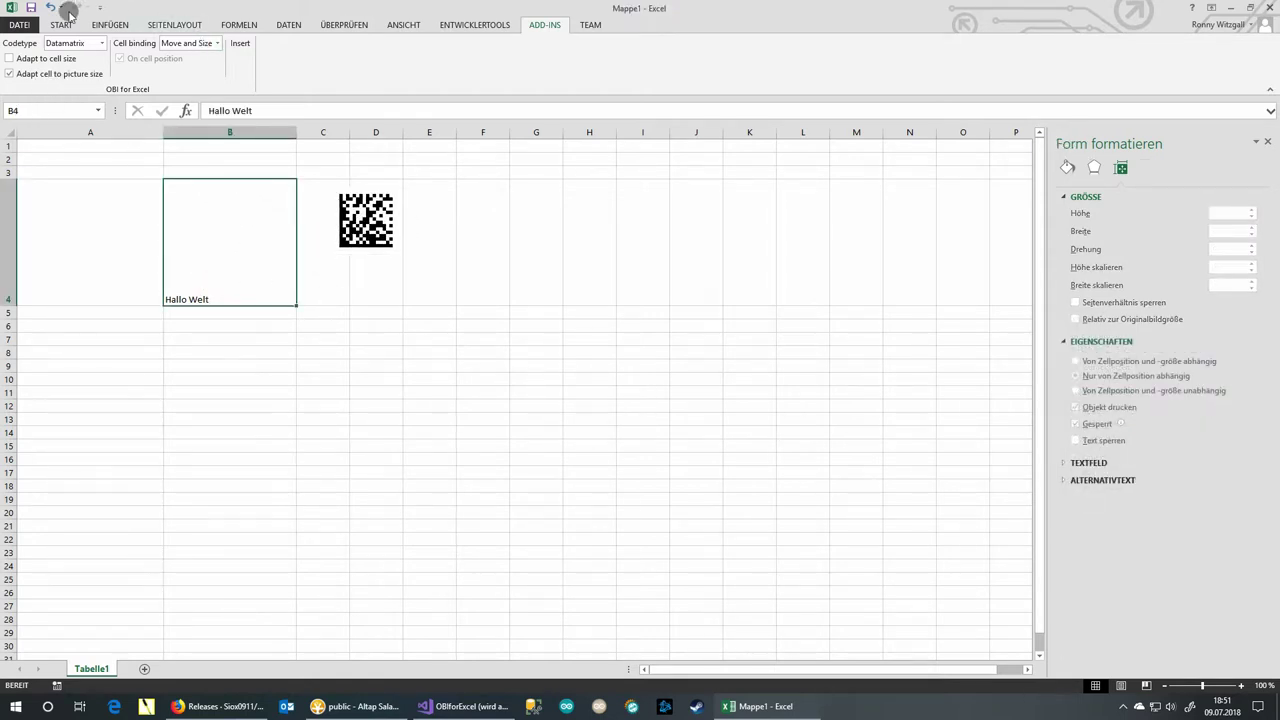
{"action": "left_click", "coordinate": [217, 43]}
{"action": "left_click", "coordinate": [212, 71]}
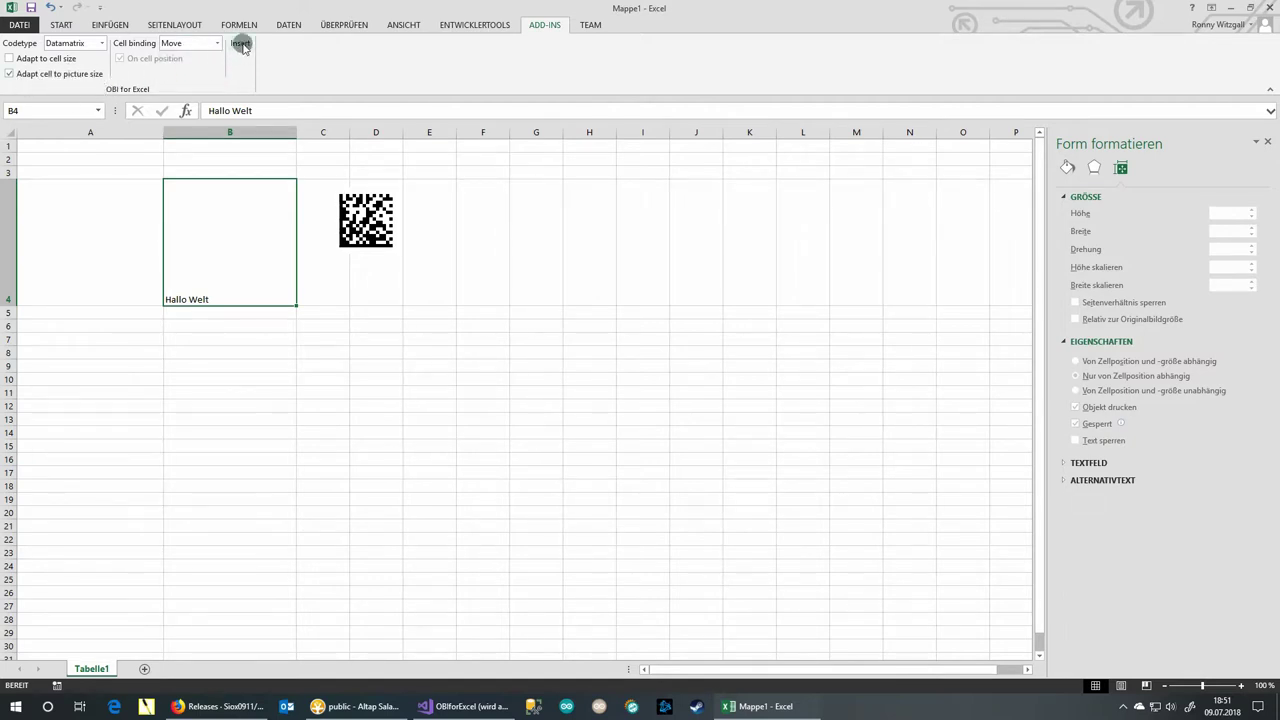
{"action": "left_click", "coordinate": [240, 43]}
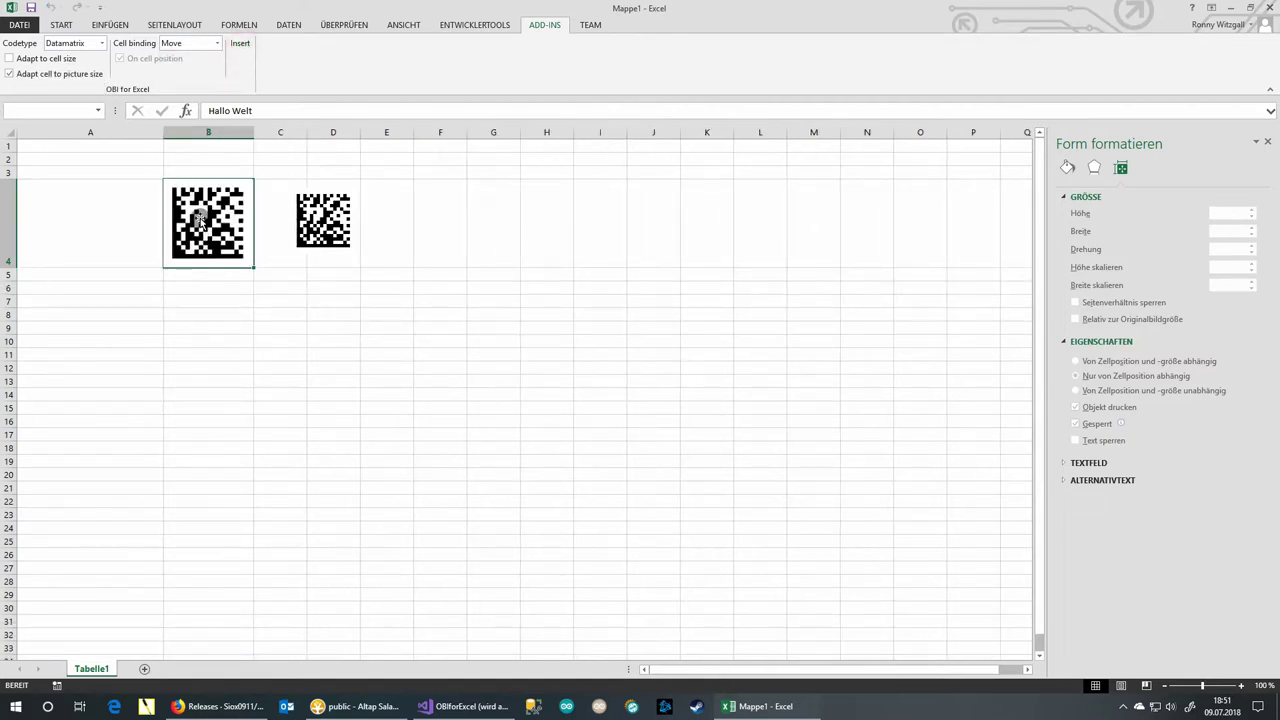
{"action": "left_click_drag", "start_coordinate": [201, 220], "coordinate": [321, 308]}
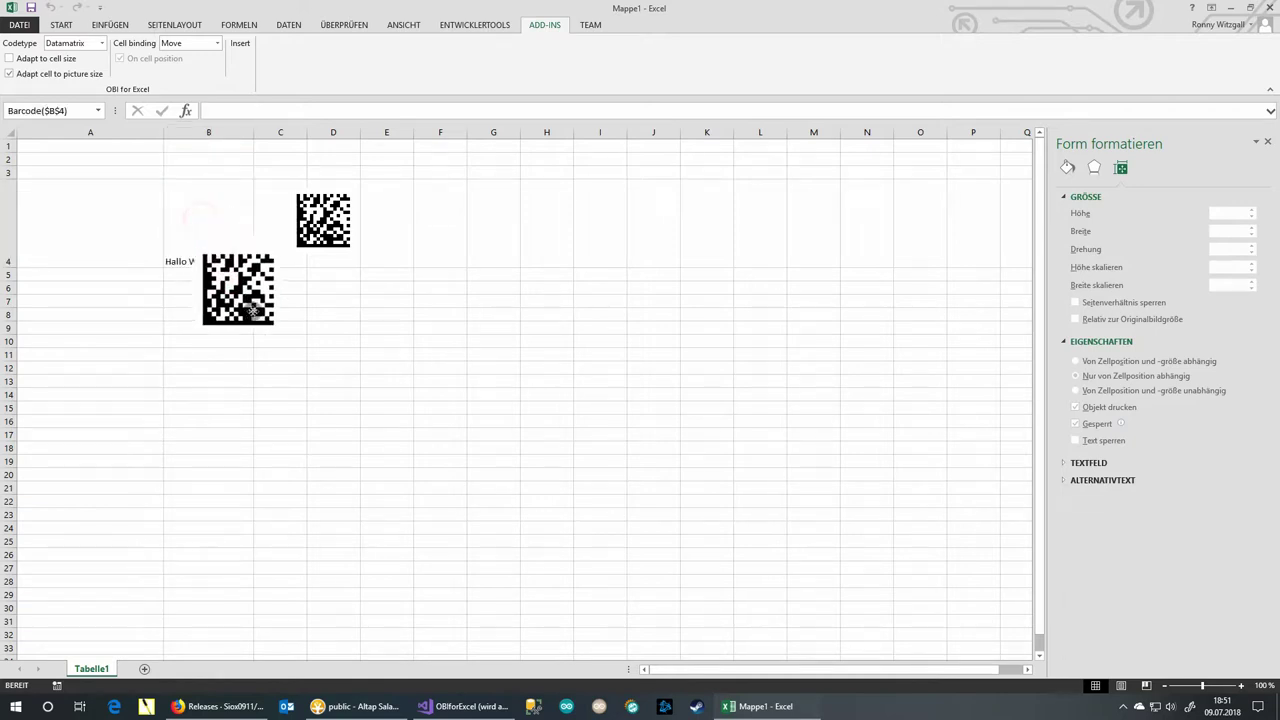
Confirm 'Hallo Welt 4' in B4 and delete both barcode pictures.
{"action": "left_click", "coordinate": [204, 228]}
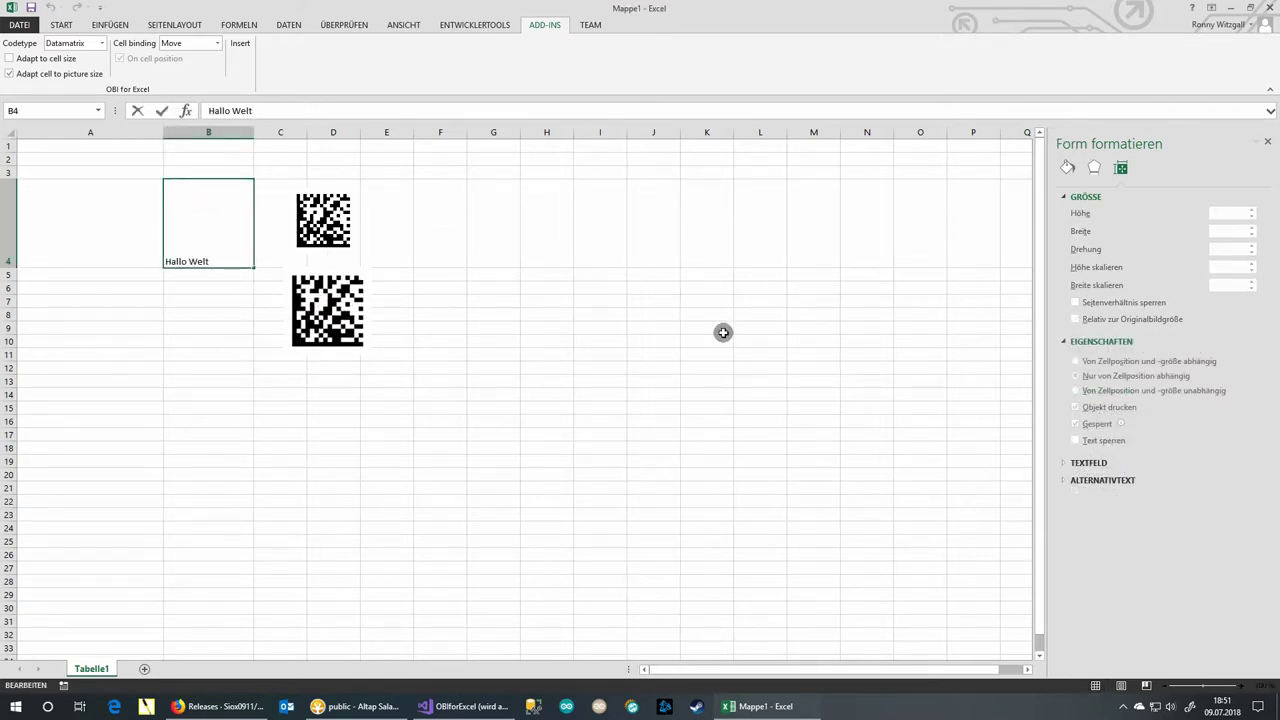
{"action": "type", "text": "4"}
{"action": "key", "text": "Return"}
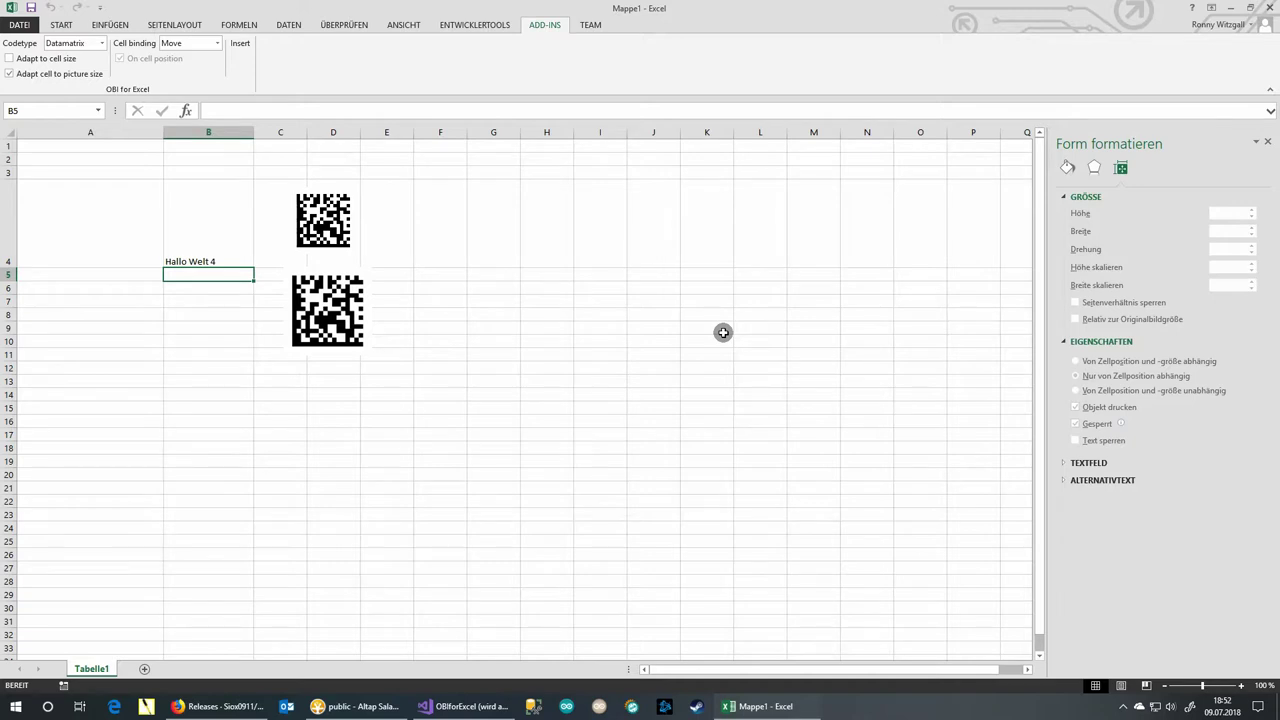
{"action": "left_click", "coordinate": [338, 243]}
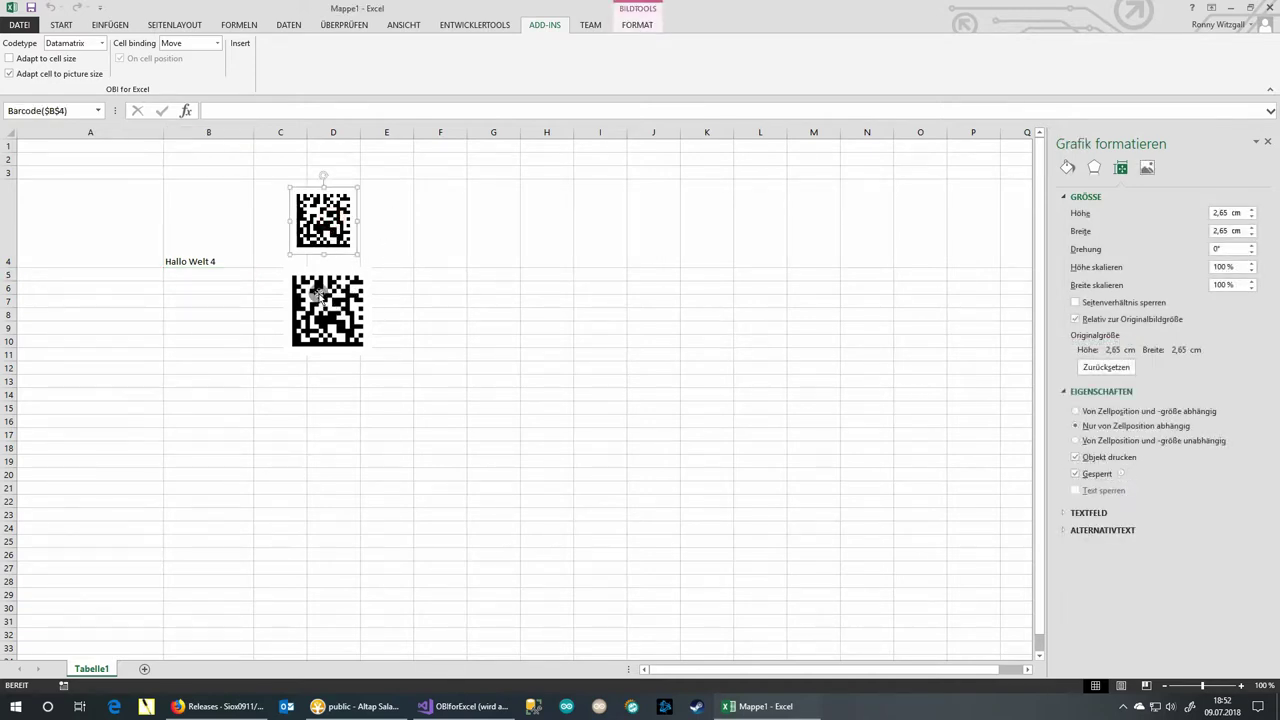
{"action": "left_click", "coordinate": [320, 295]}
{"action": "key", "text": "Delete"}
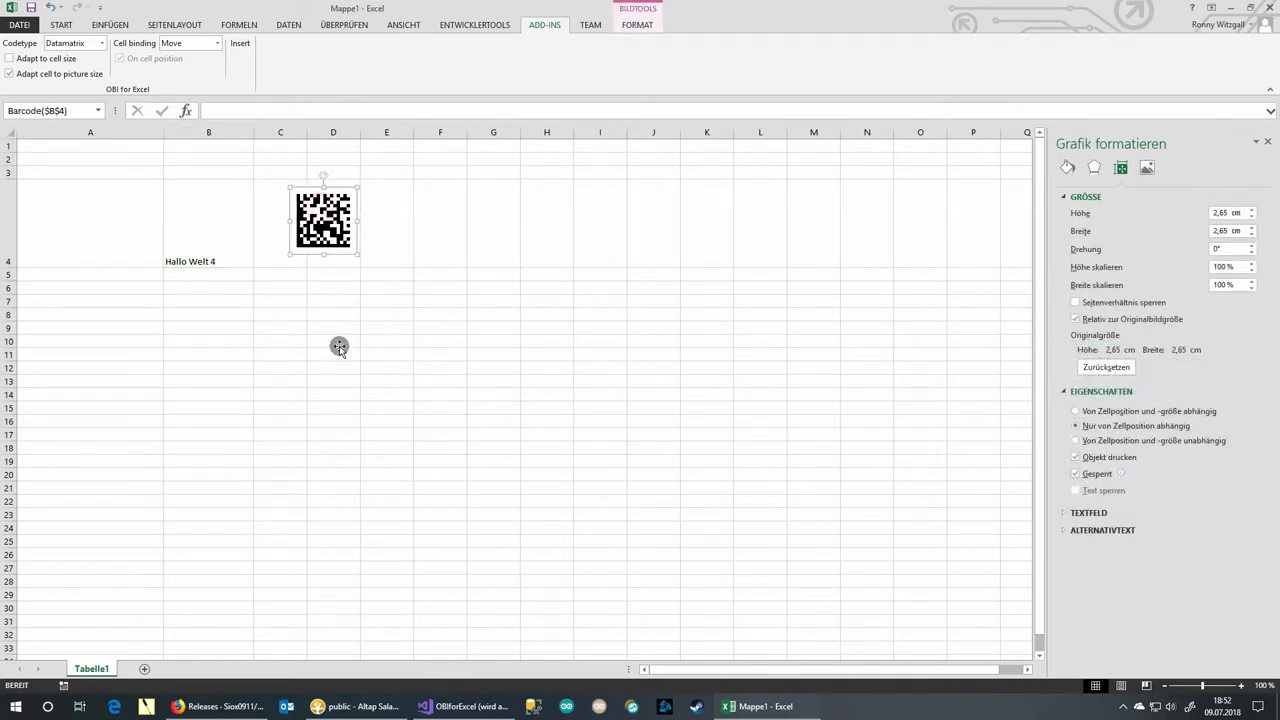
{"action": "key", "text": "Delete"}
{"action": "left_click", "coordinate": [228, 240]}
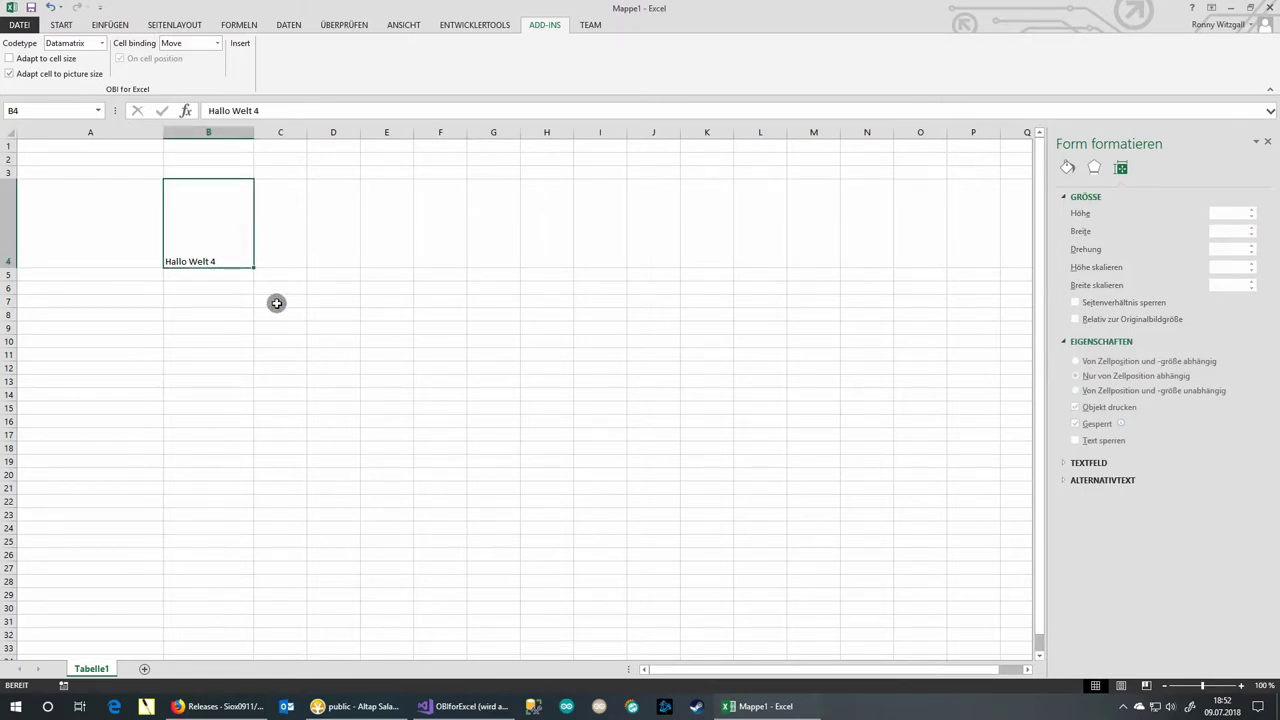
Enter 'Hallo Welt 1' in A4 and fill it down to A8 as Hallo Welt 1–5.
{"action": "left_click", "coordinate": [97, 220]}
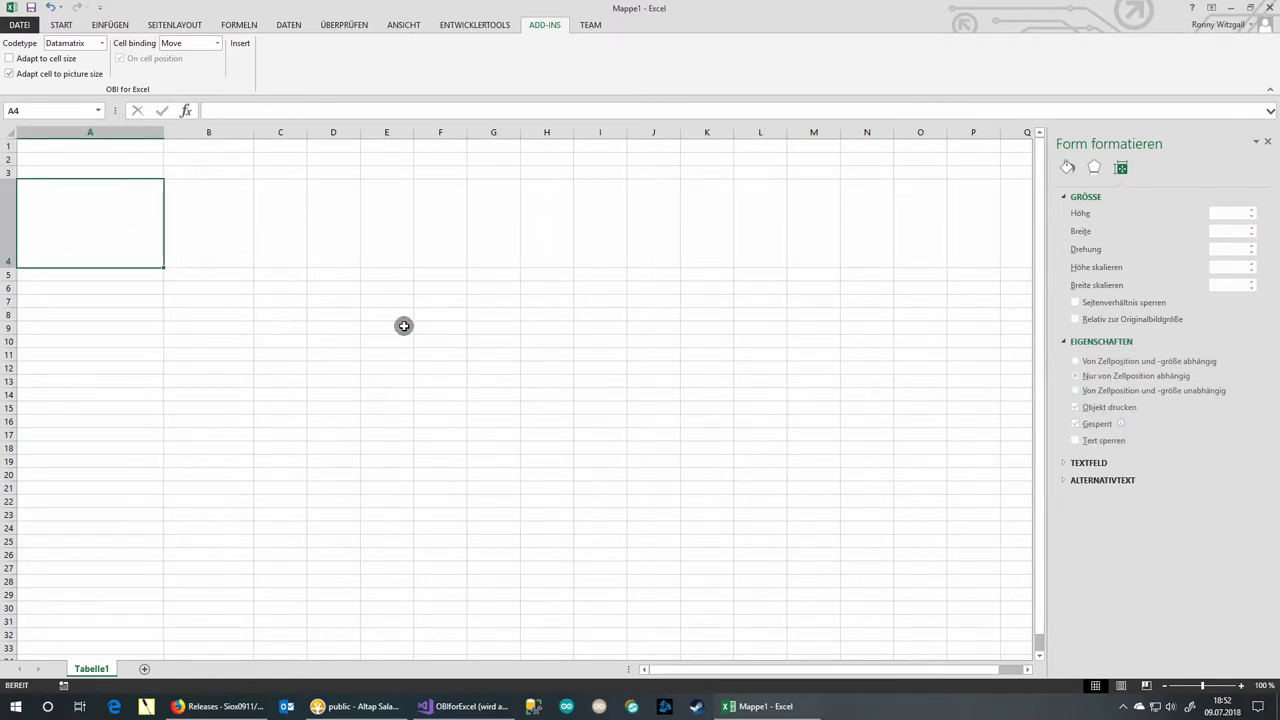
{"action": "type", "text": "Hallo Welt 1"}
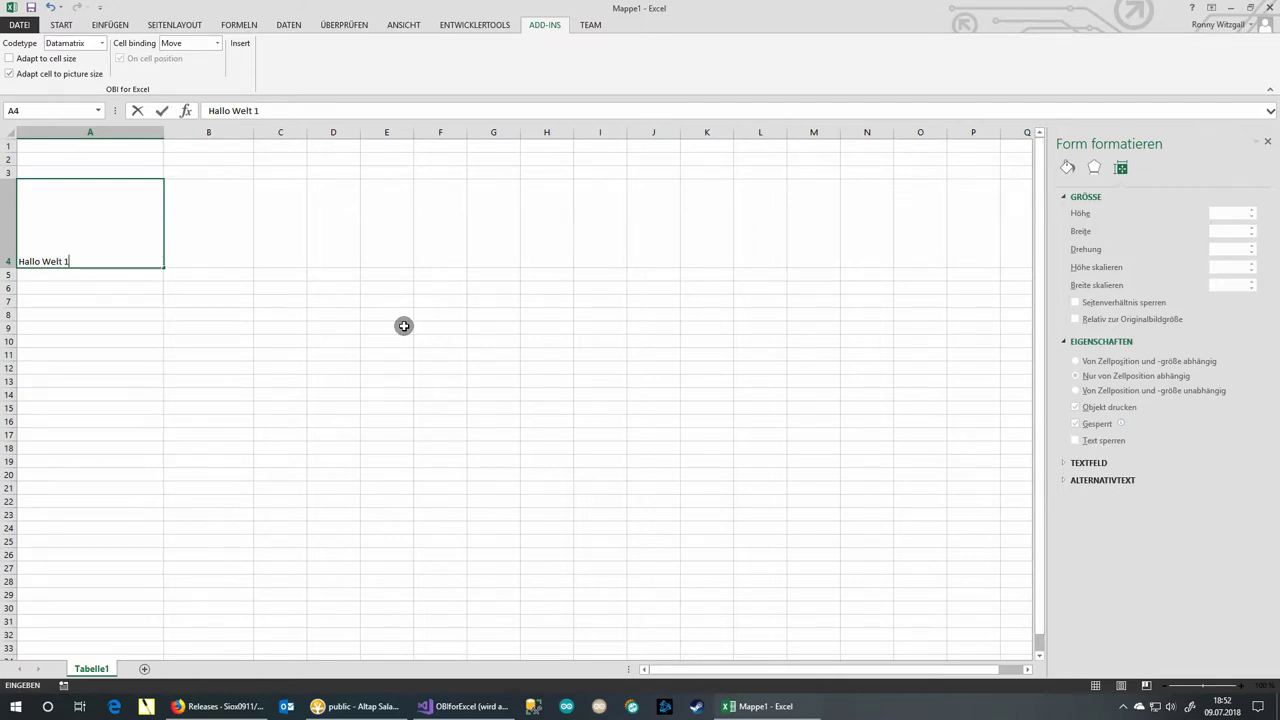
{"action": "key", "text": "Return"}
{"action": "key", "text": "Up"}
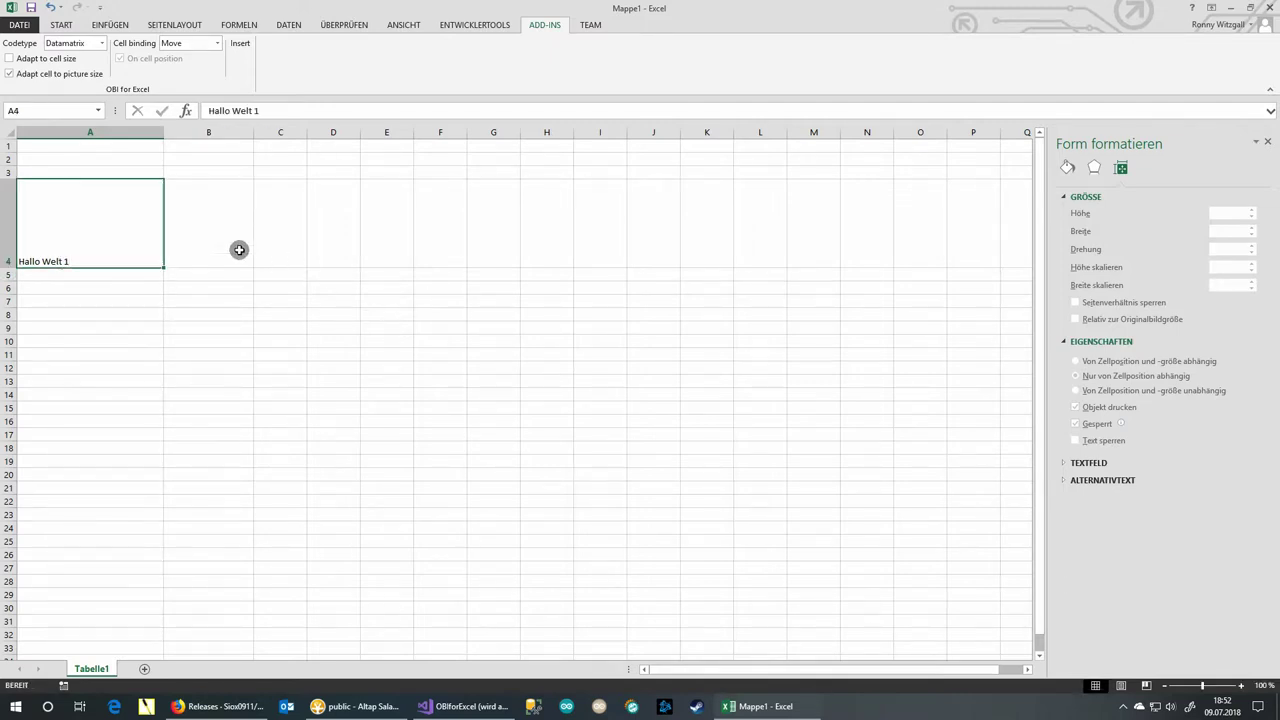
{"action": "left_click_drag", "start_coordinate": [157, 270], "coordinate": [161, 324]}
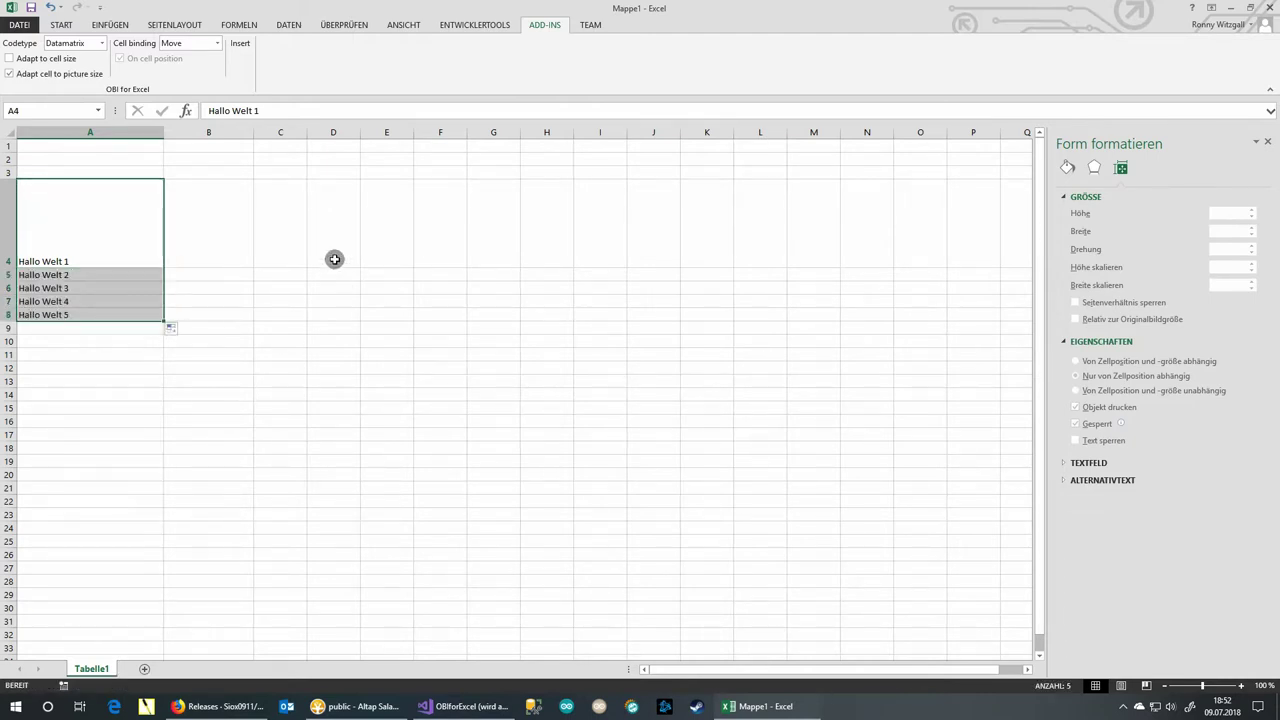
Enter =A4 in C4 and copy the formula down to C8.
{"action": "left_click", "coordinate": [269, 217]}
{"action": "type", "text": "="}
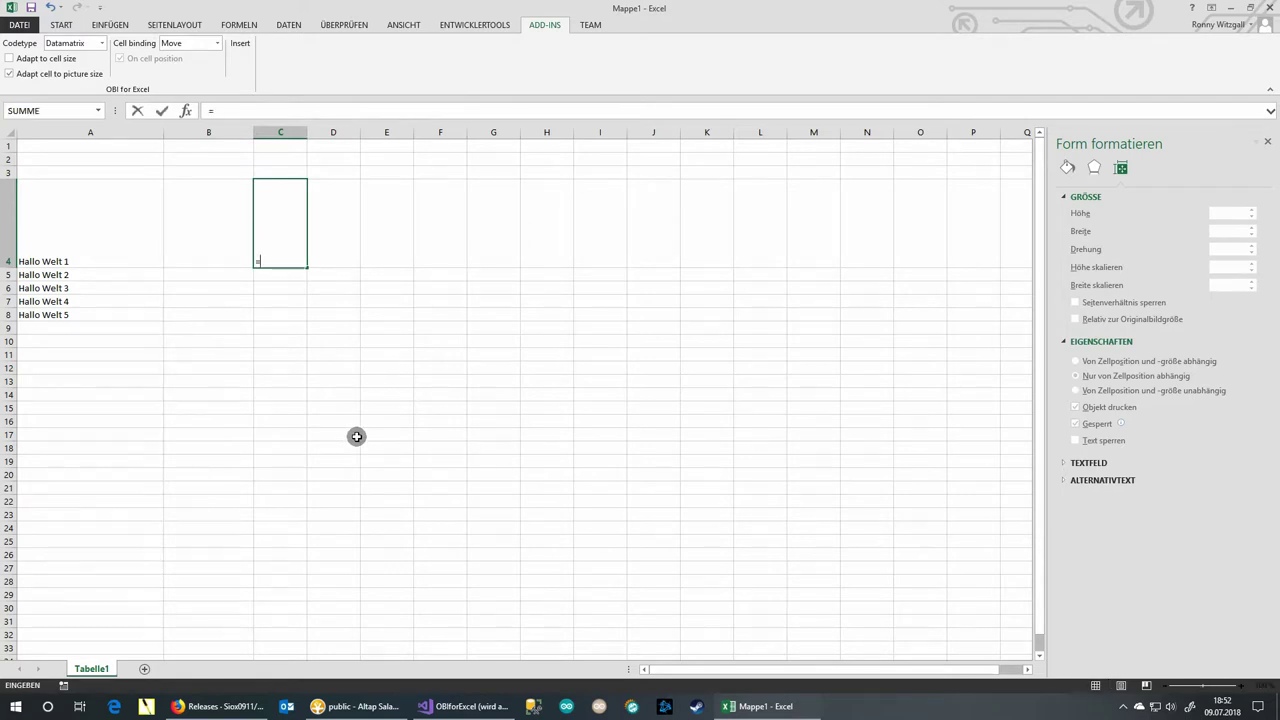
{"action": "left_click", "coordinate": [89, 240]}
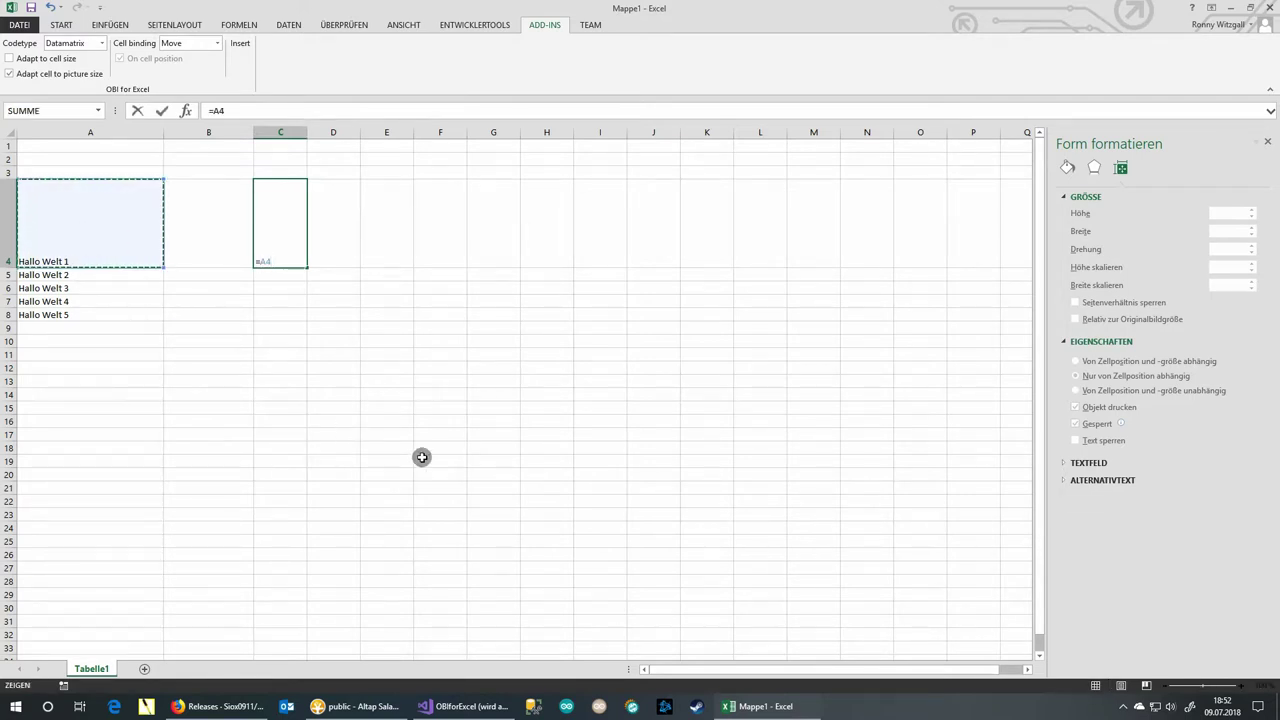
{"action": "key", "text": "ctrl+Return"}
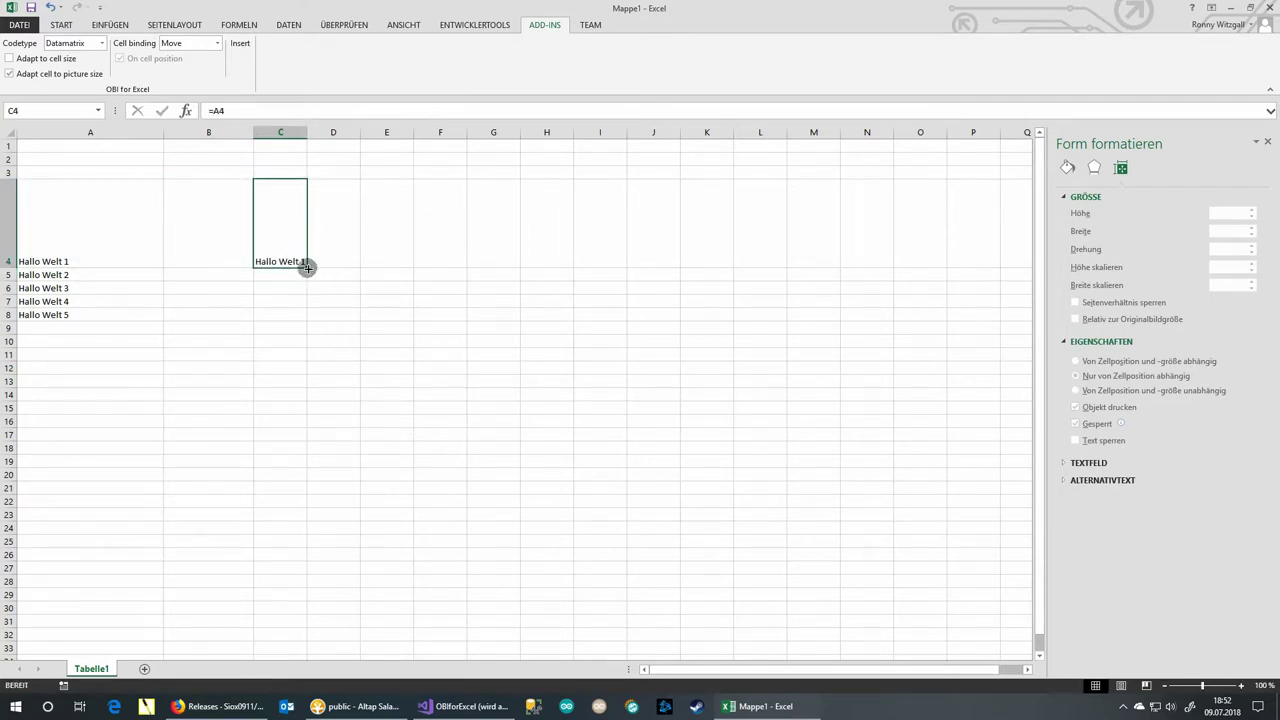
{"action": "left_click_drag", "start_coordinate": [307, 268], "coordinate": [305, 321]}
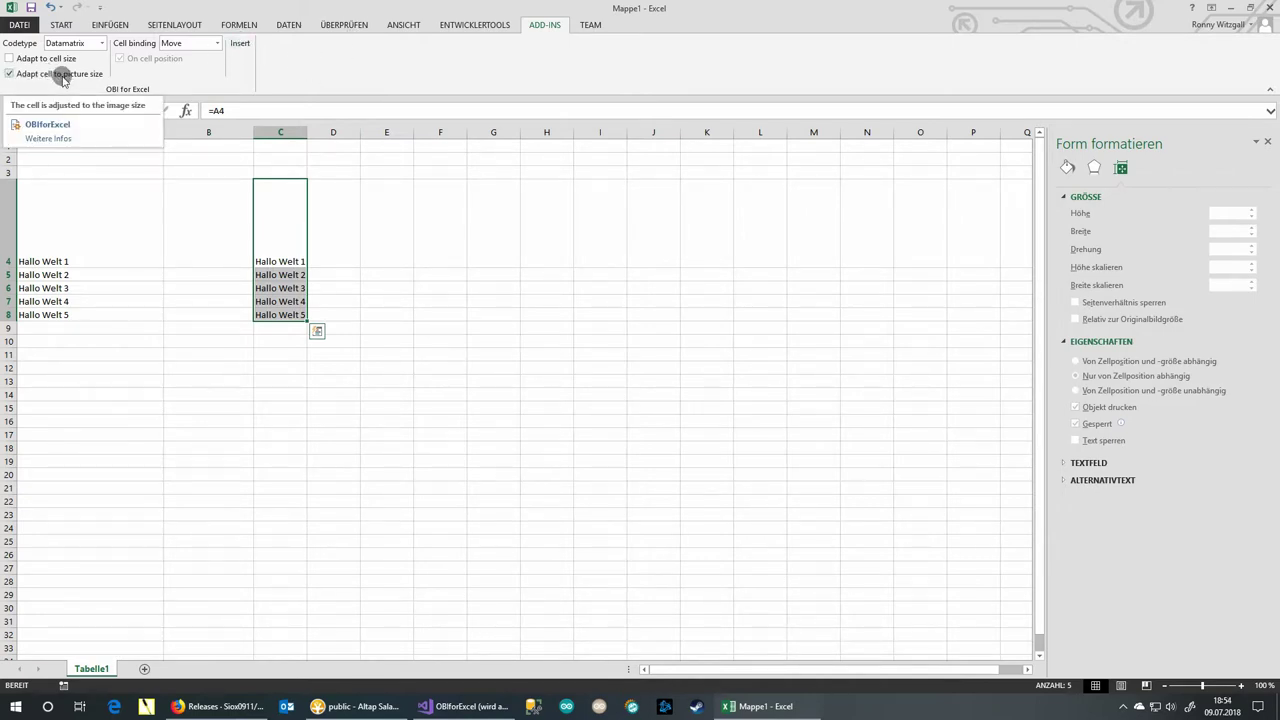
Generate DataMatrix barcodes for C4:C8, inspect the first one, and add sheet Tabelle2.
{"action": "left_click", "coordinate": [244, 45]}
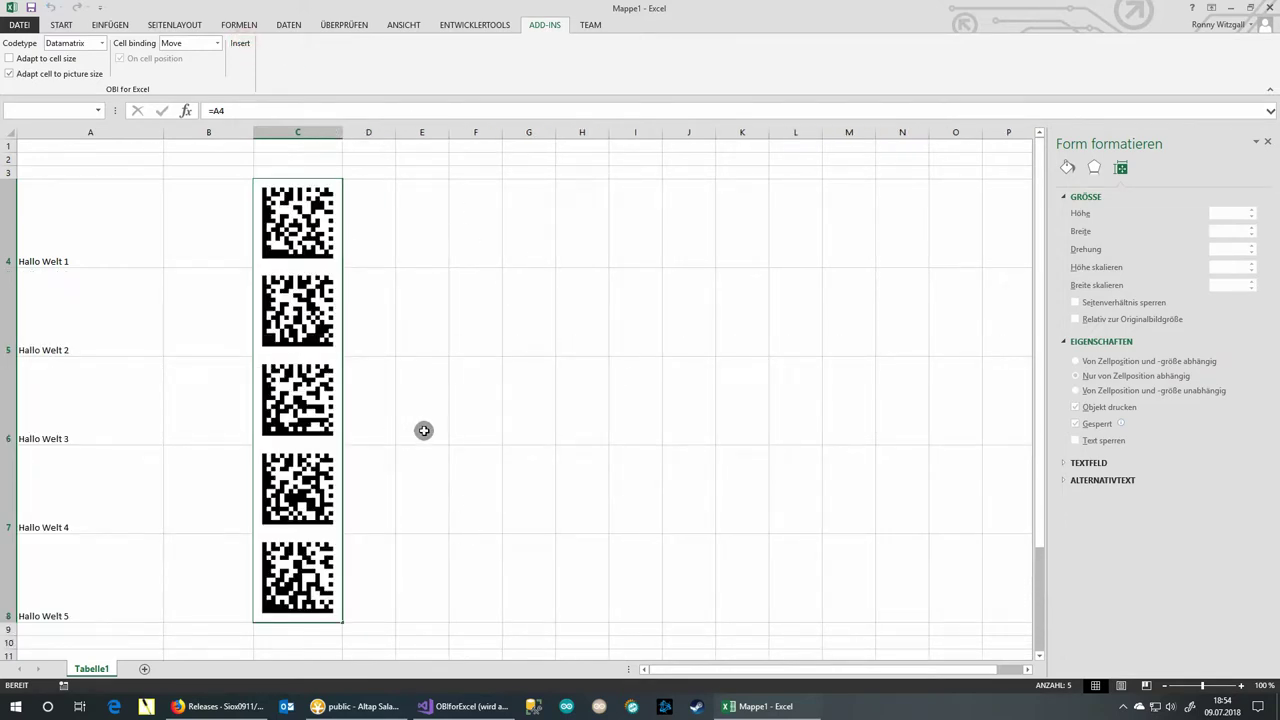
{"action": "left_click", "coordinate": [291, 240]}
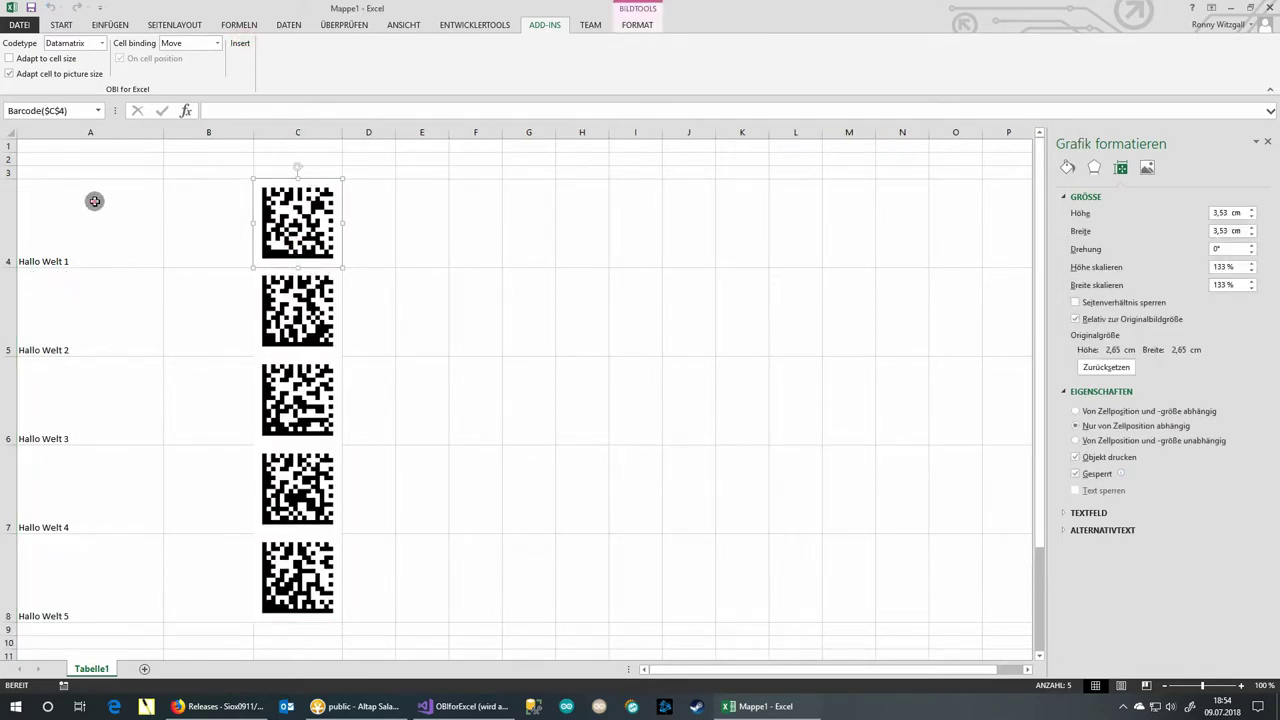
{"action": "left_click", "coordinate": [155, 221]}
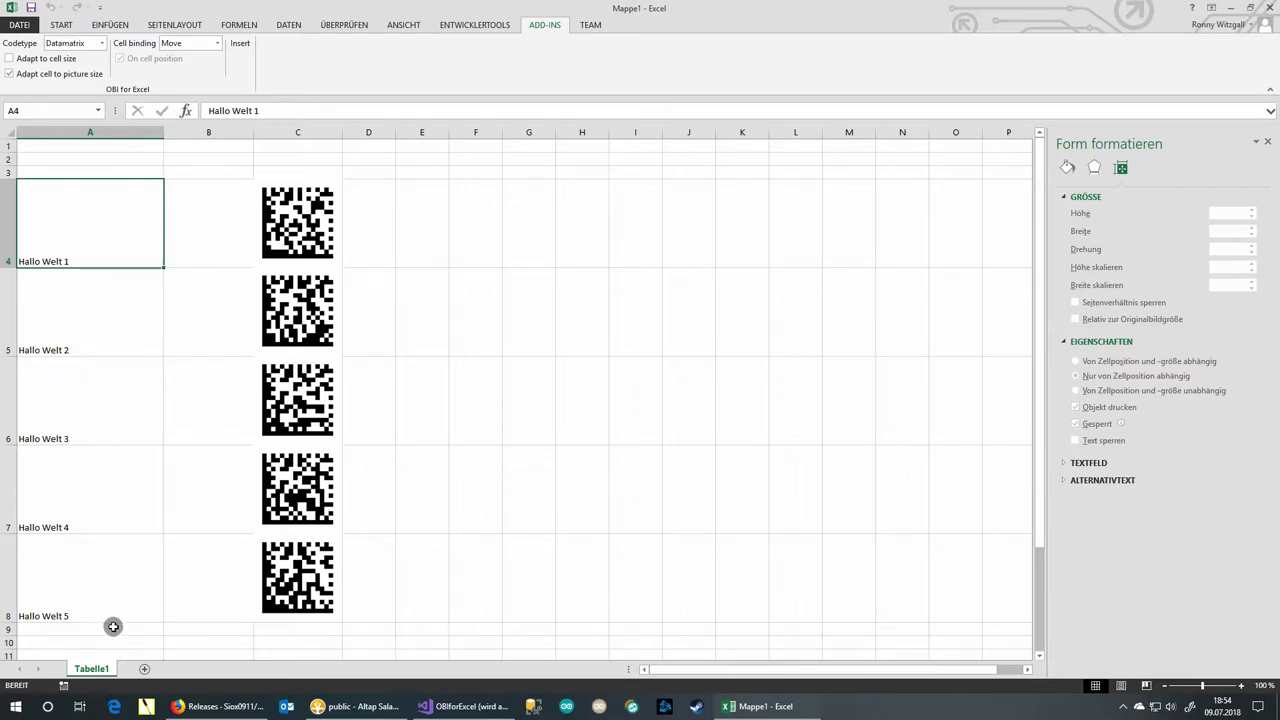
{"action": "left_click", "coordinate": [145, 673]}
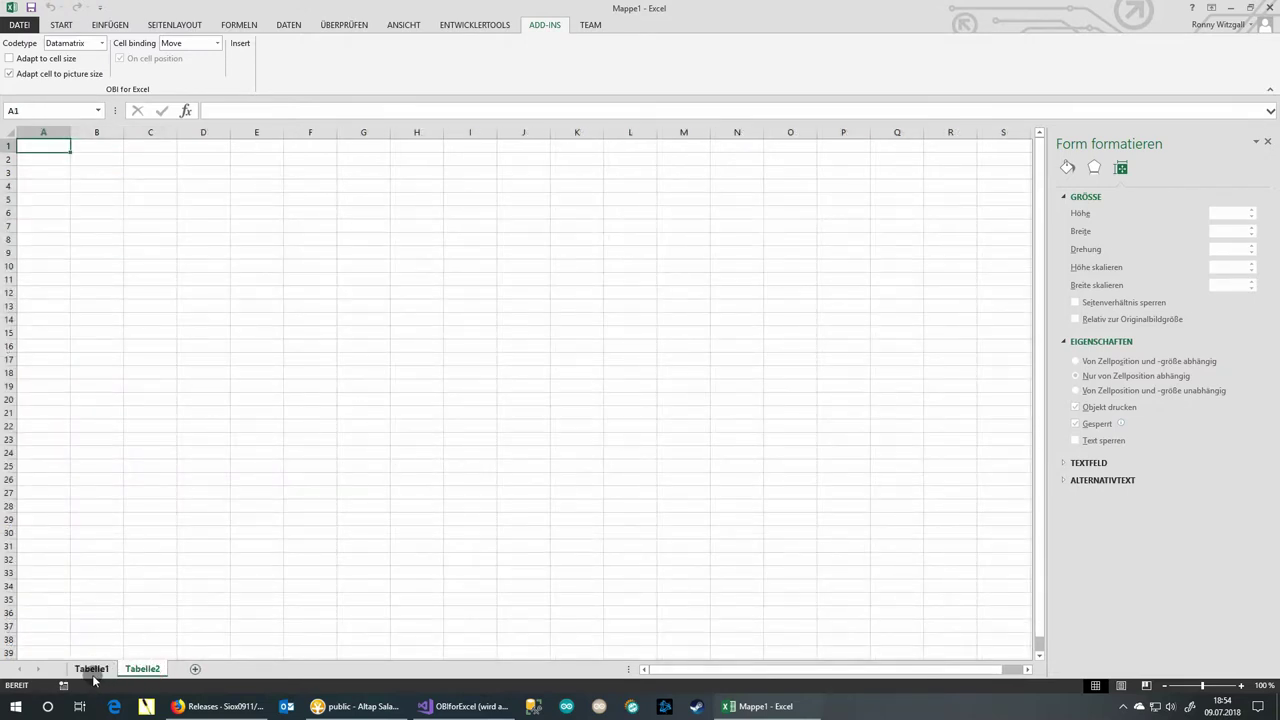
On Tabelle2, link B3 to Tabelle1 cell A4 and copy the formula down to row 9.
{"action": "left_click", "coordinate": [89, 665]}
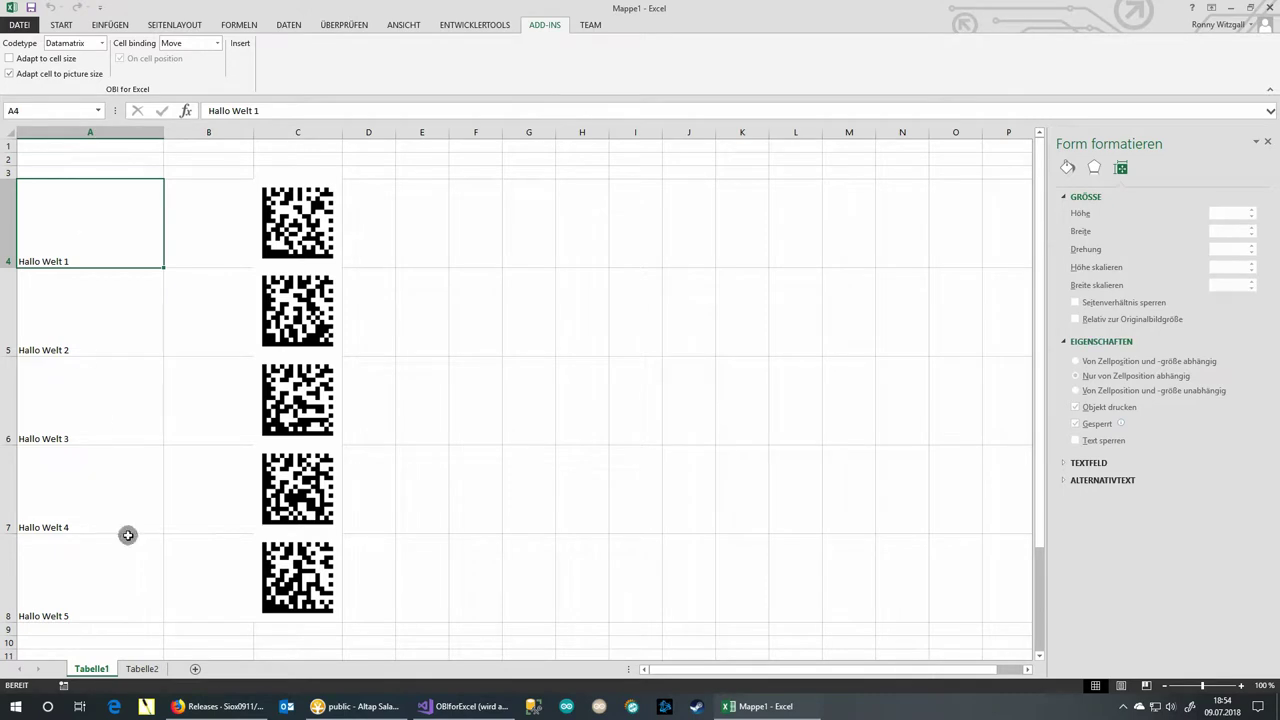
{"action": "left_click", "coordinate": [142, 668]}
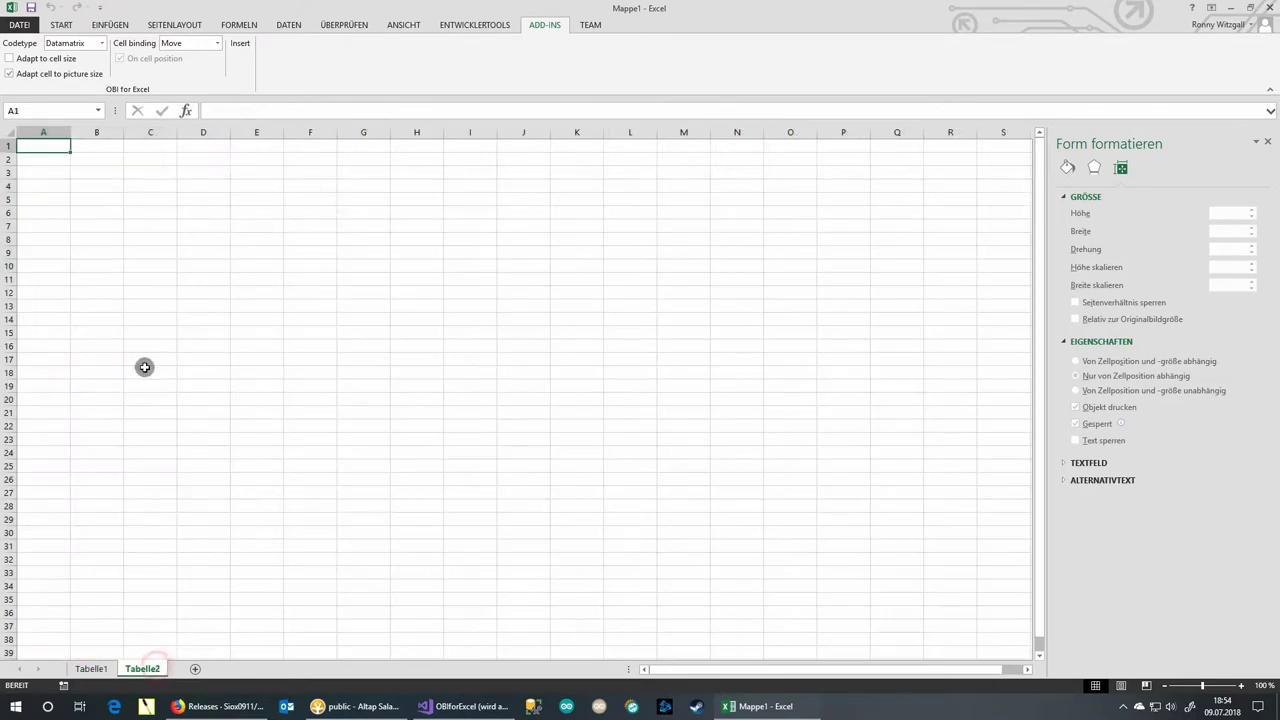
{"action": "left_click", "coordinate": [91, 171]}
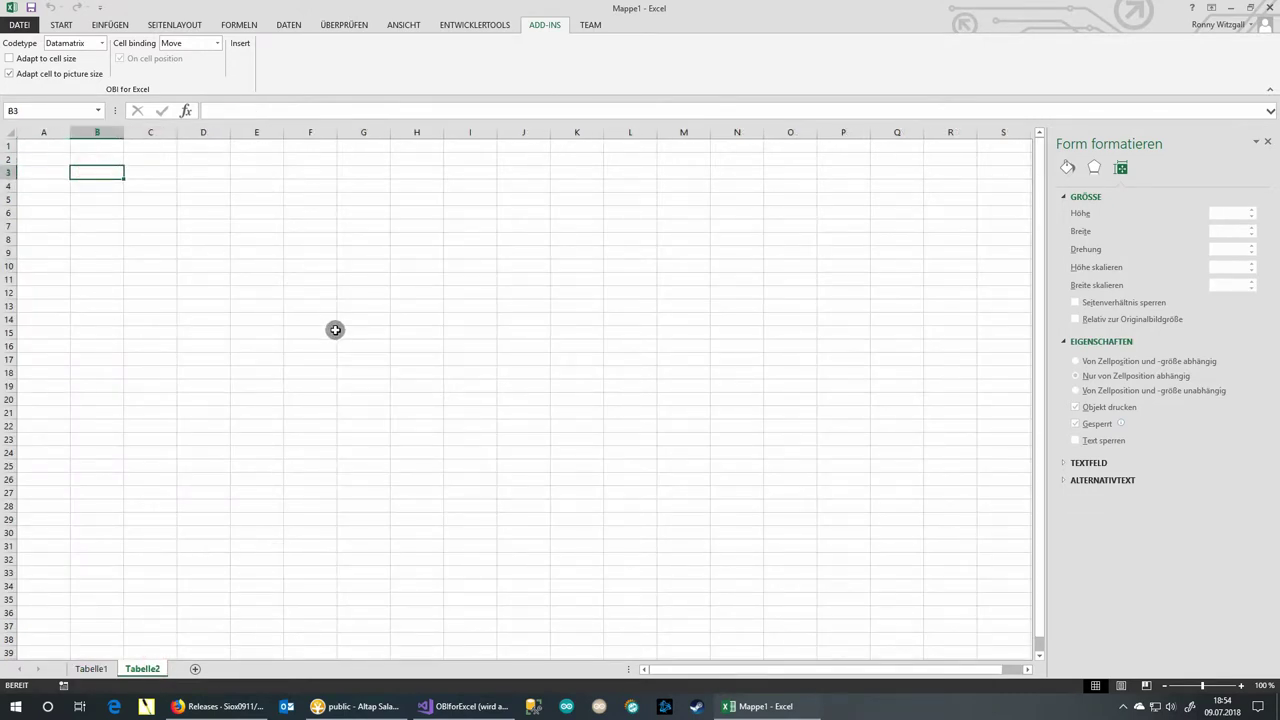
{"action": "type", "text": "="}
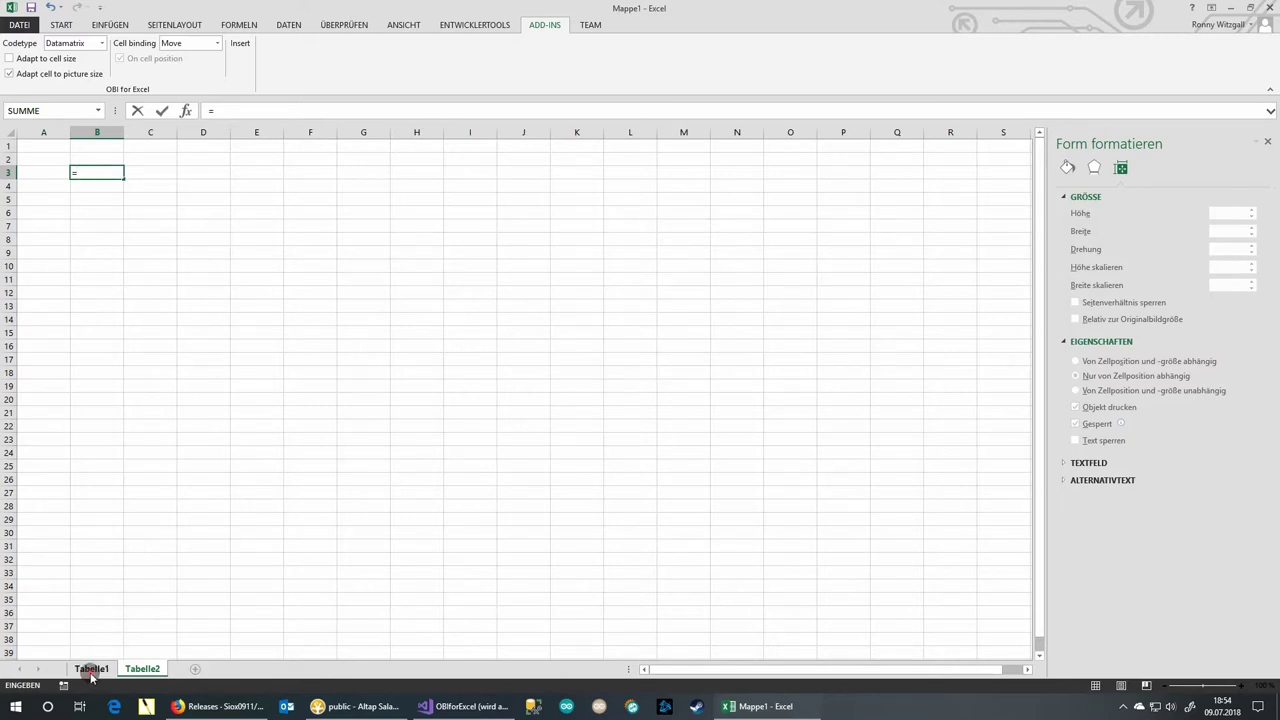
{"action": "left_click", "coordinate": [91, 668]}
{"action": "left_click", "coordinate": [82, 245]}
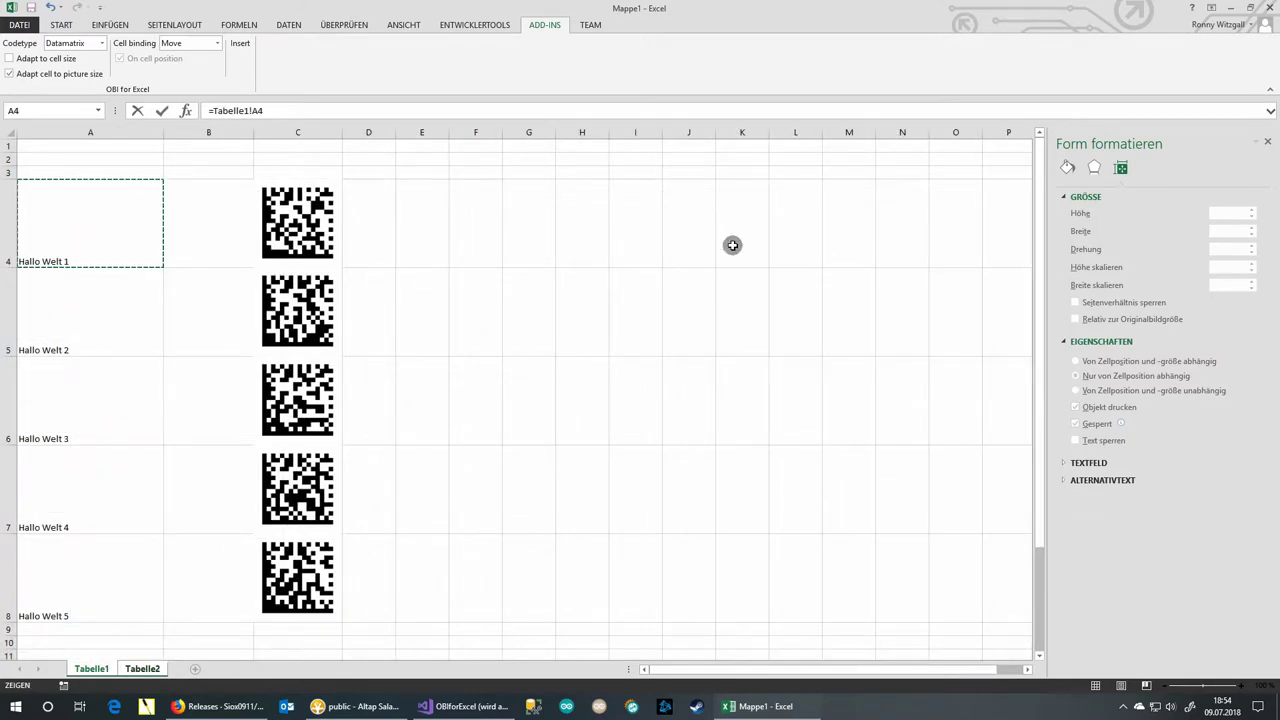
{"action": "key", "text": "Return"}
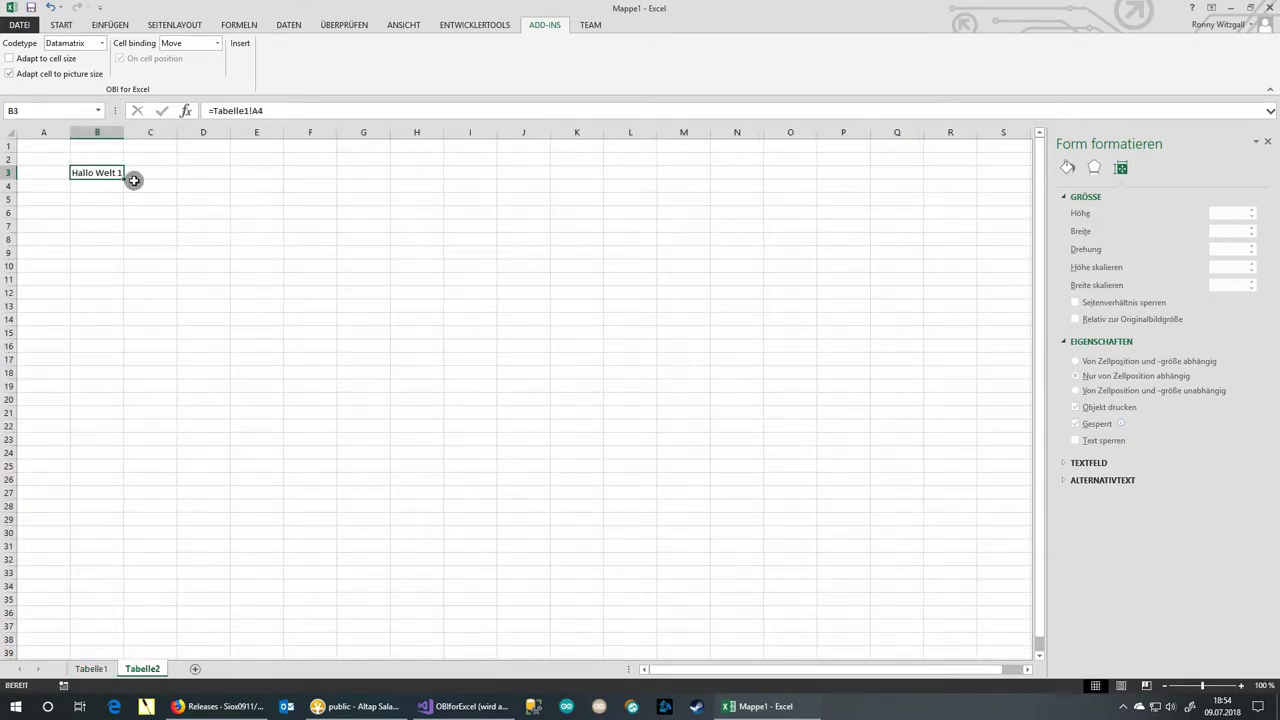
{"action": "left_click_drag", "start_coordinate": [122, 176], "coordinate": [123, 256]}
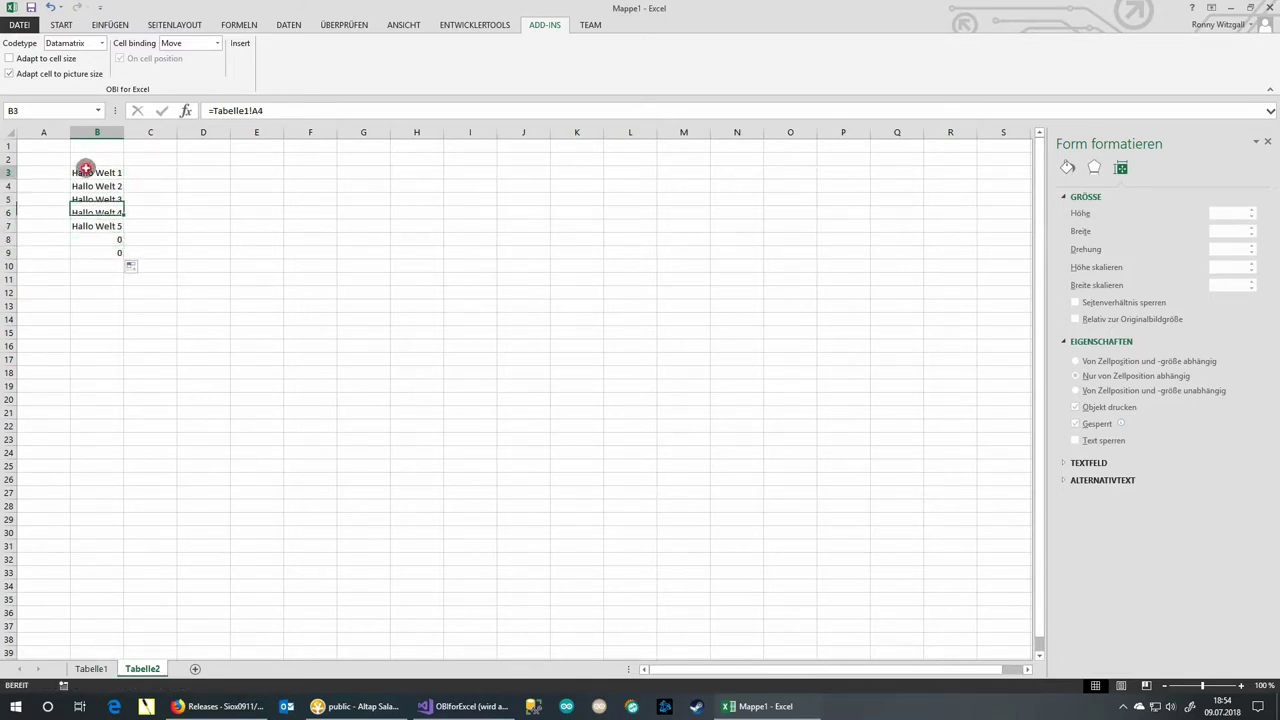
Generate DataMatrix barcodes for B3:B9 on Tabelle2 and inspect the top and bottom ones.
{"action": "left_click_drag", "start_coordinate": [88, 172], "coordinate": [91, 250]}
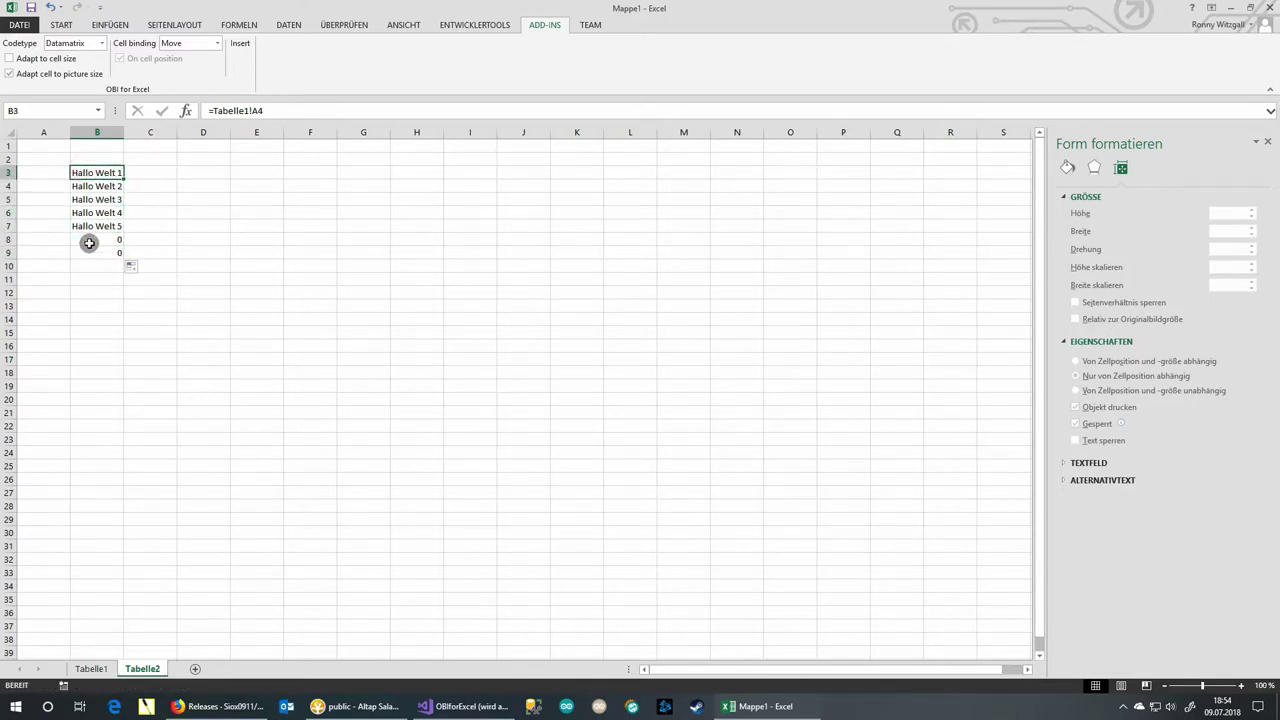
{"action": "left_click", "coordinate": [237, 43]}
{"action": "scroll", "coordinate": [230, 390], "scroll_direction": "down", "scroll_amount": 2}
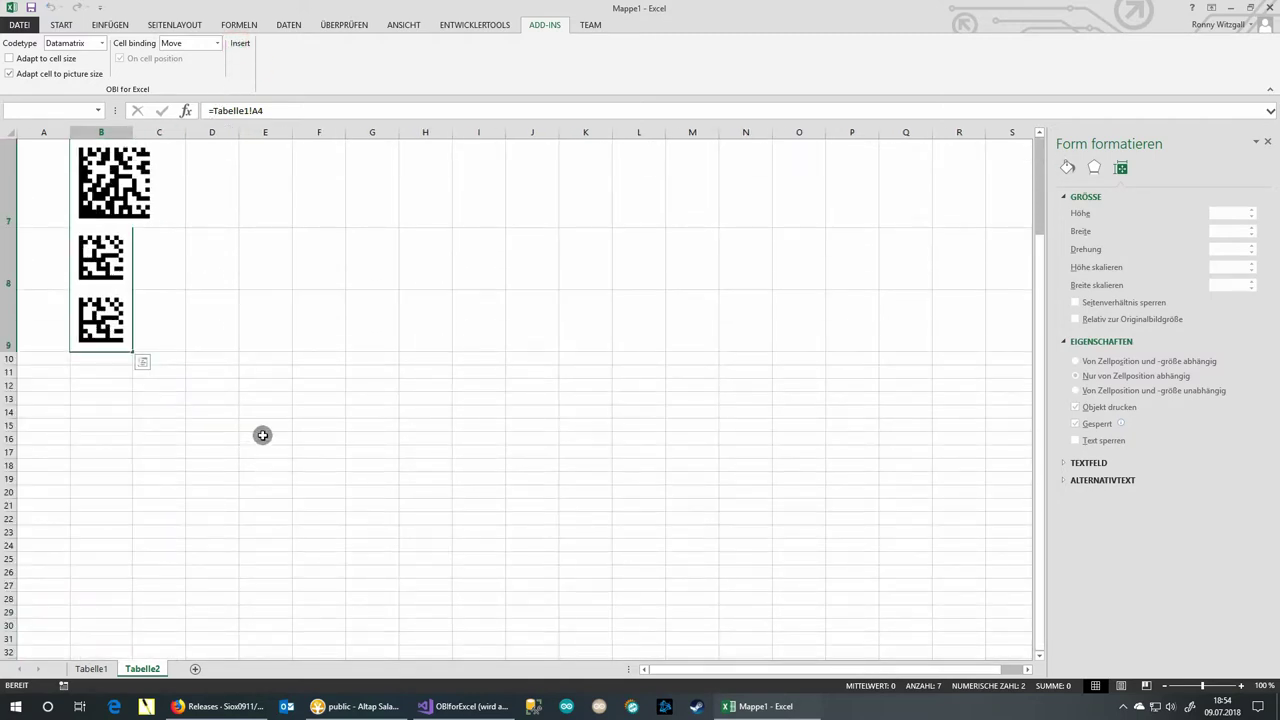
{"action": "scroll", "coordinate": [230, 470], "scroll_direction": "up", "scroll_amount": 1}
{"action": "left_click", "coordinate": [108, 528]}
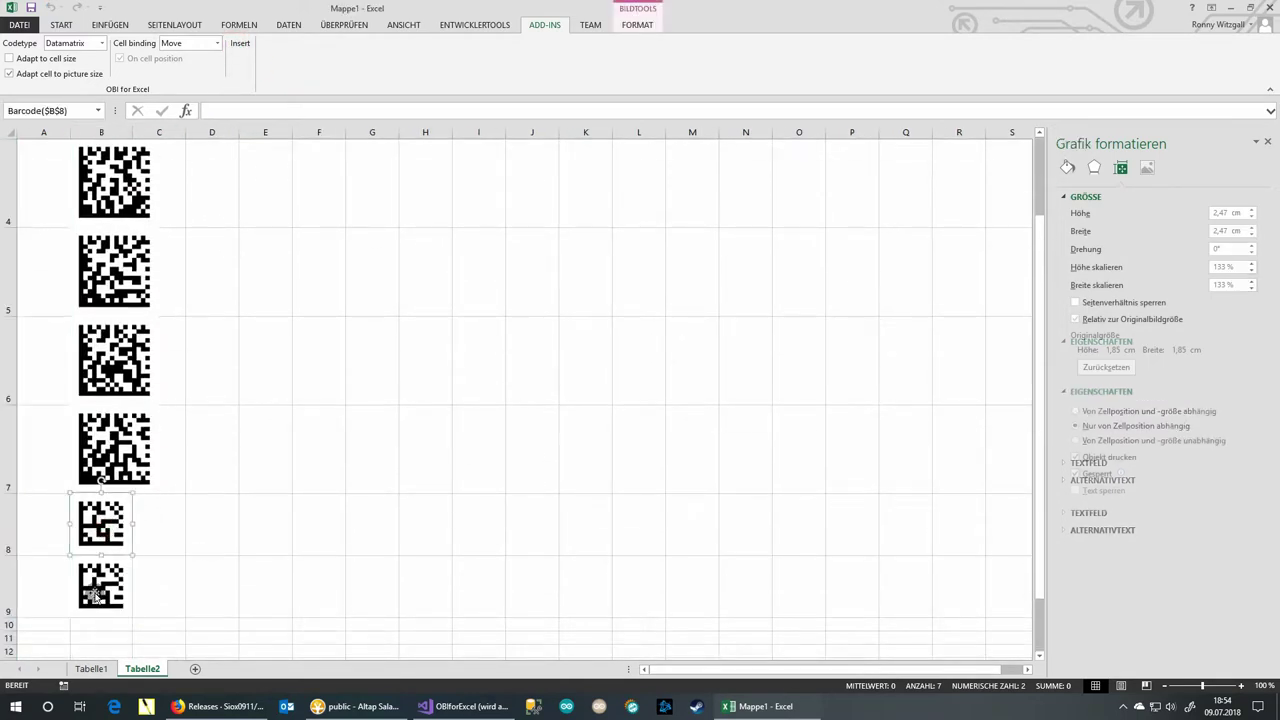
{"action": "scroll", "coordinate": [178, 496], "scroll_direction": "up", "scroll_amount": 1}
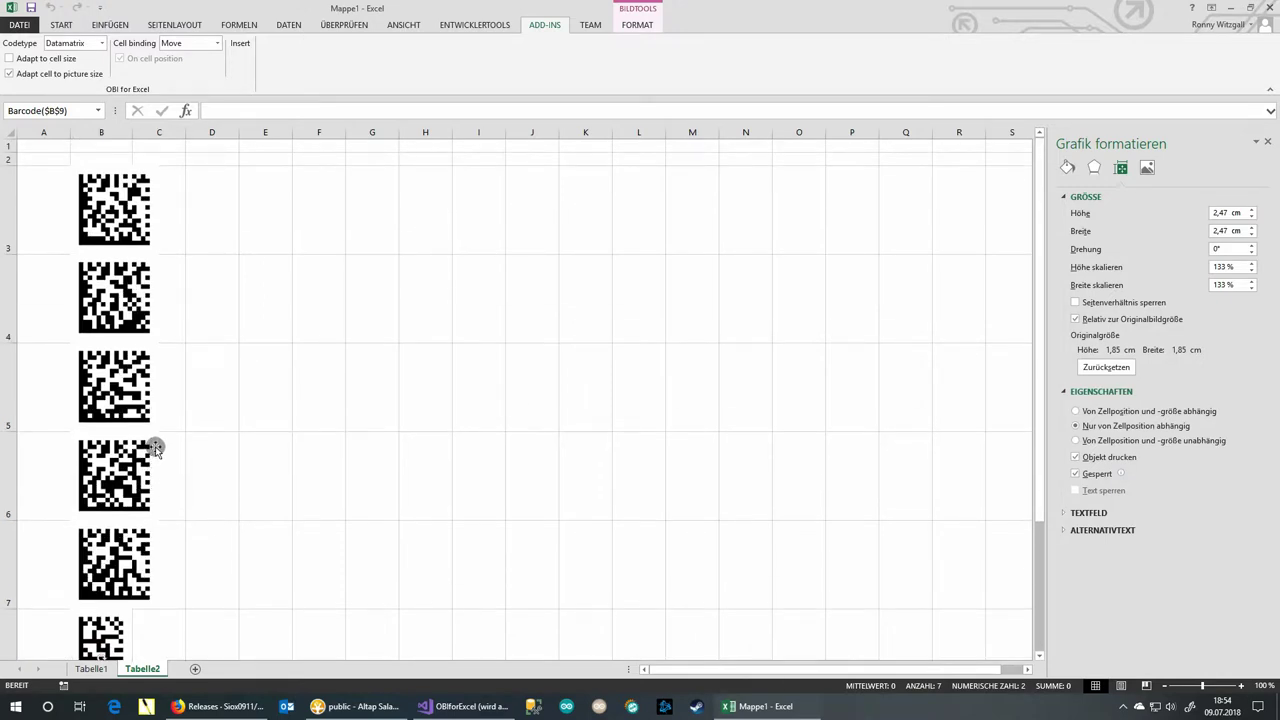
{"action": "left_click", "coordinate": [123, 195]}
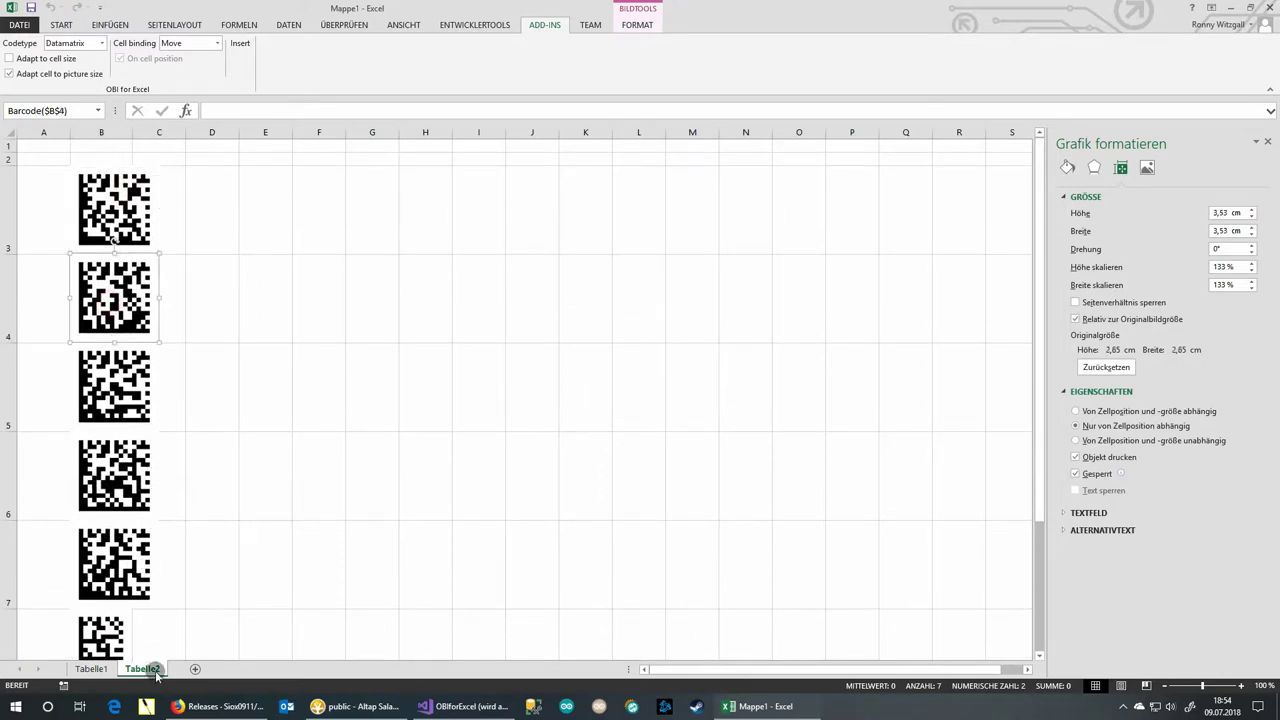
Change Tabelle1 cell A4 to 'Hallo Welt 10' so its barcode regenerates.
{"action": "left_click", "coordinate": [91, 668]}
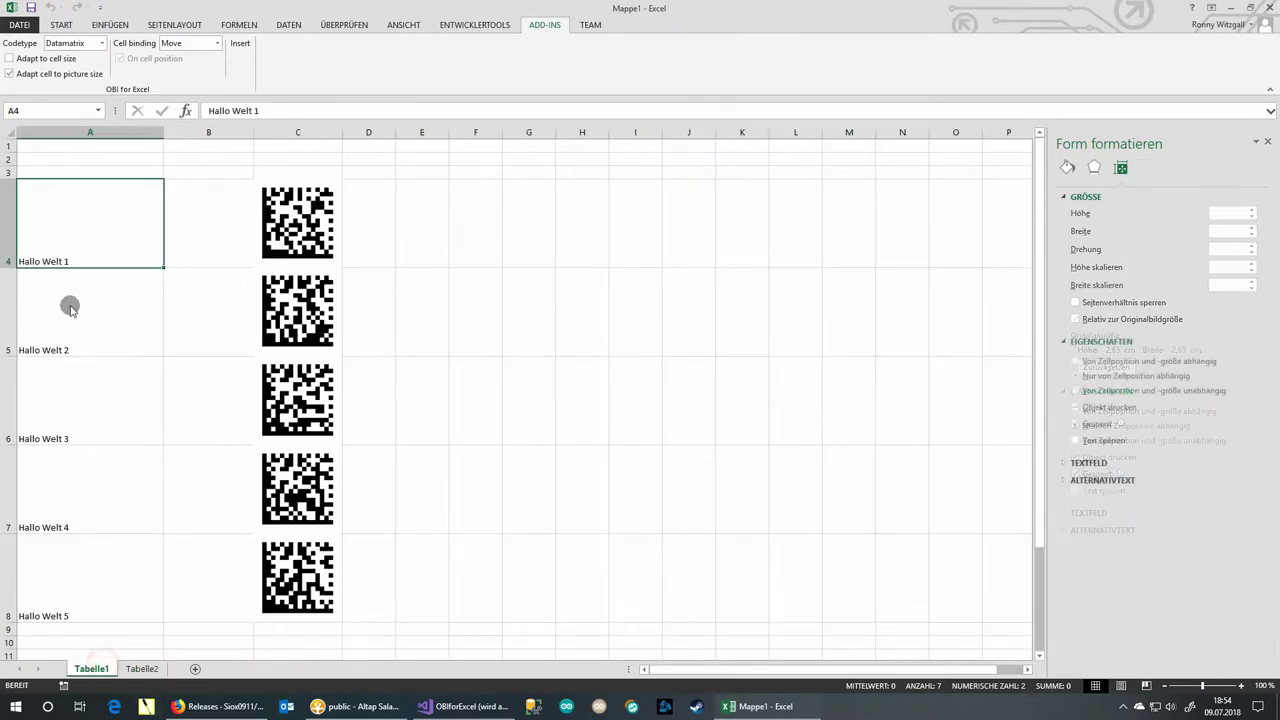
{"action": "double_click", "coordinate": [297, 111]}
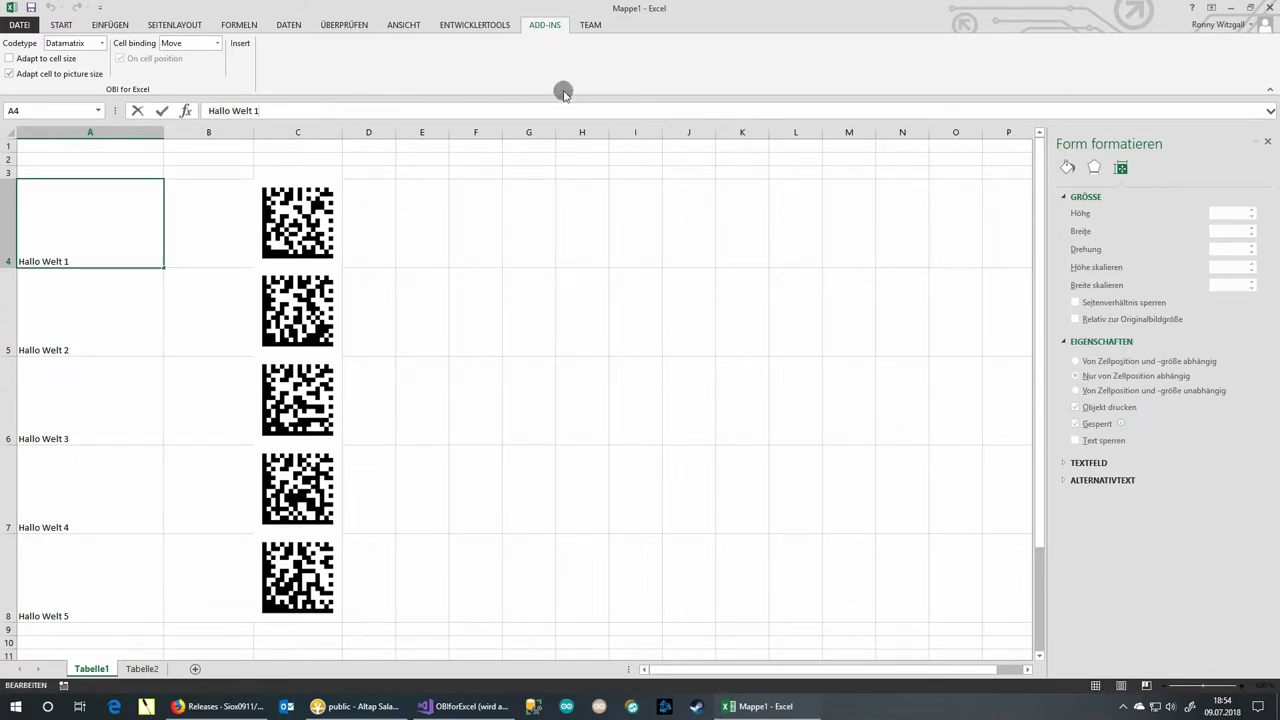
{"action": "type", "text": "0"}
{"action": "key", "text": "Return"}
{"action": "key", "text": "Up"}
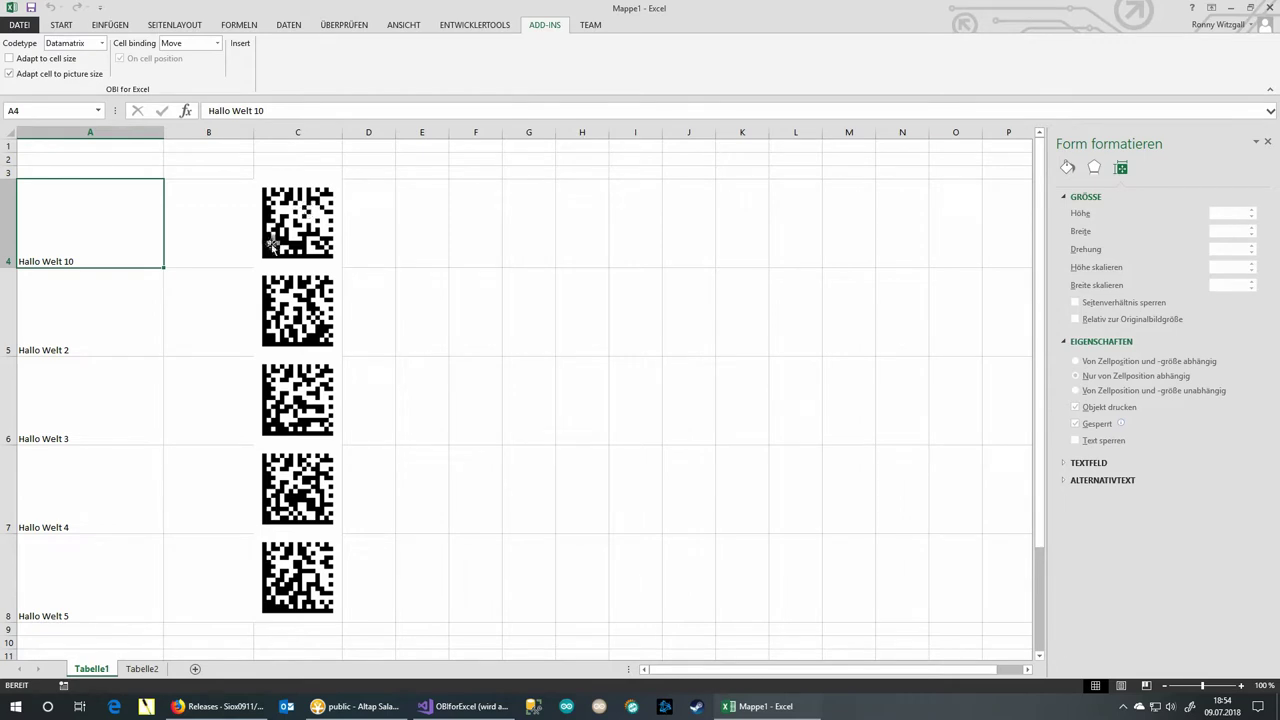
Check the updated B3 barcode on Tabelle2, then select A4:C5 back on Tabelle1.
{"action": "left_click", "coordinate": [140, 668]}
{"action": "left_click", "coordinate": [119, 206]}
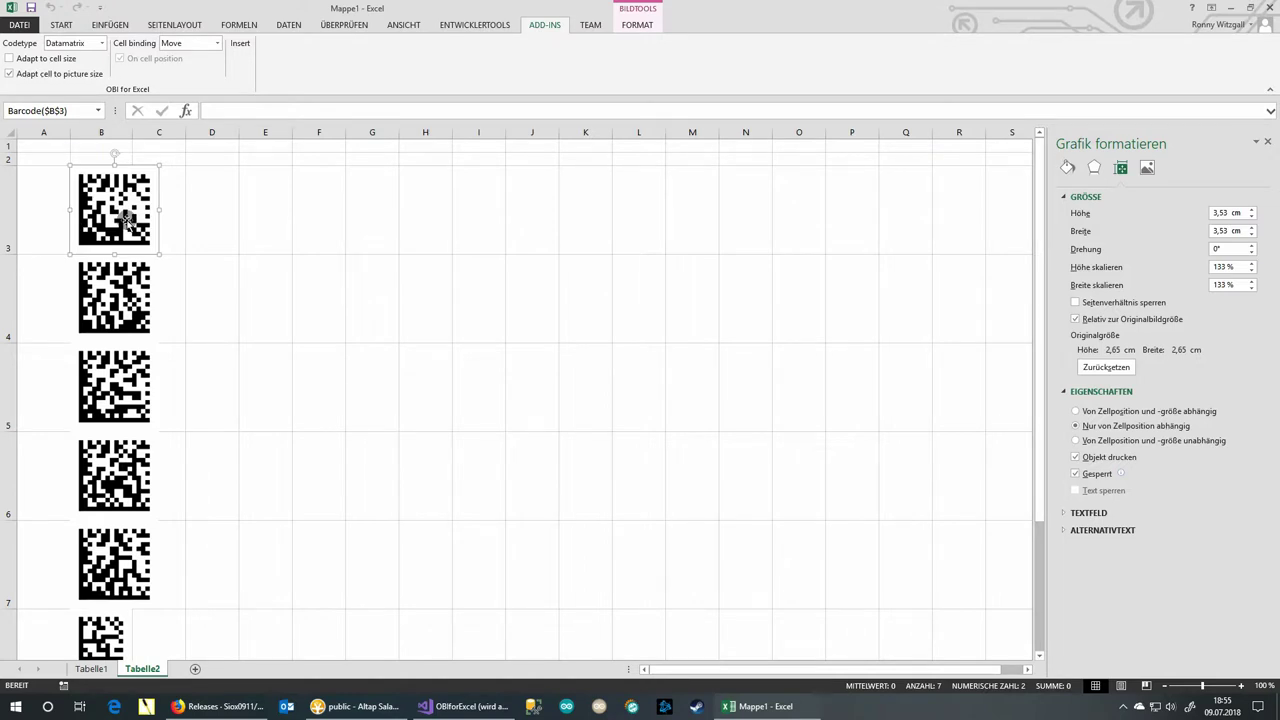
{"action": "key", "text": "ctrl+Page_Up"}
{"action": "left_click_drag", "start_coordinate": [83, 217], "coordinate": [318, 312]}
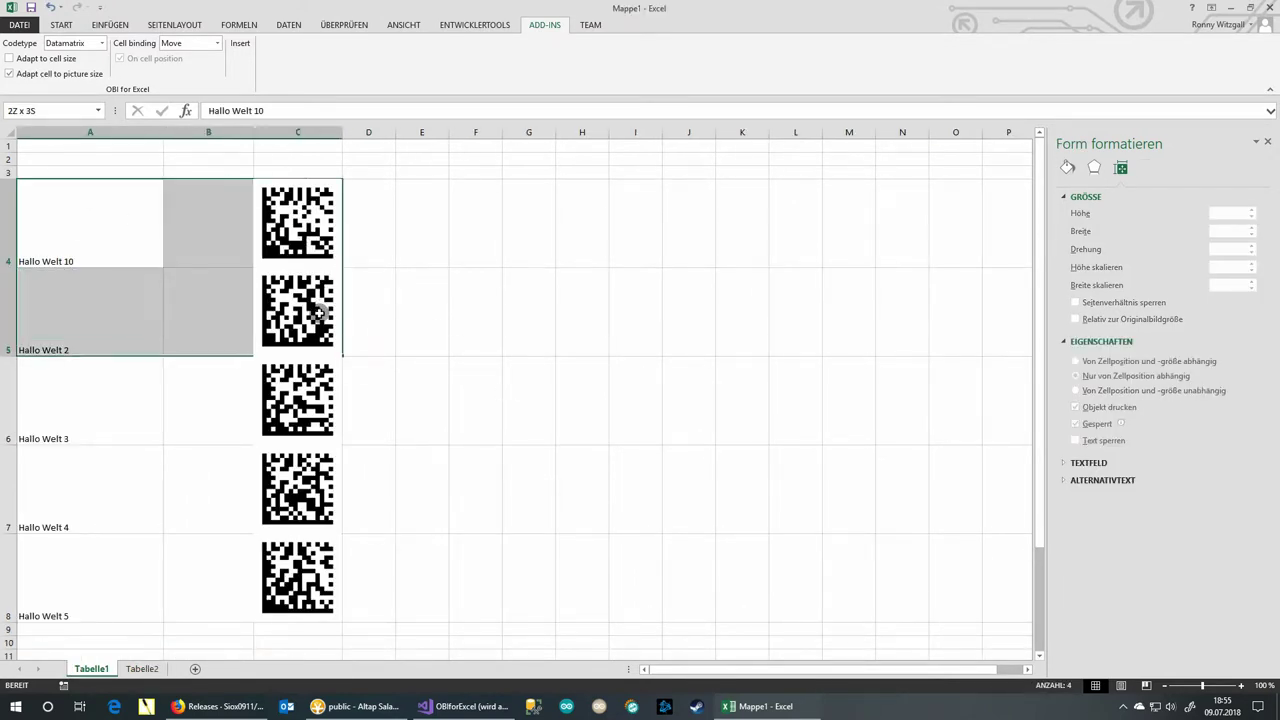
Close the workbook without saving and restart the OBIforExcel add-in from Visual Studio.
{"action": "left_click", "coordinate": [1266, 8]}
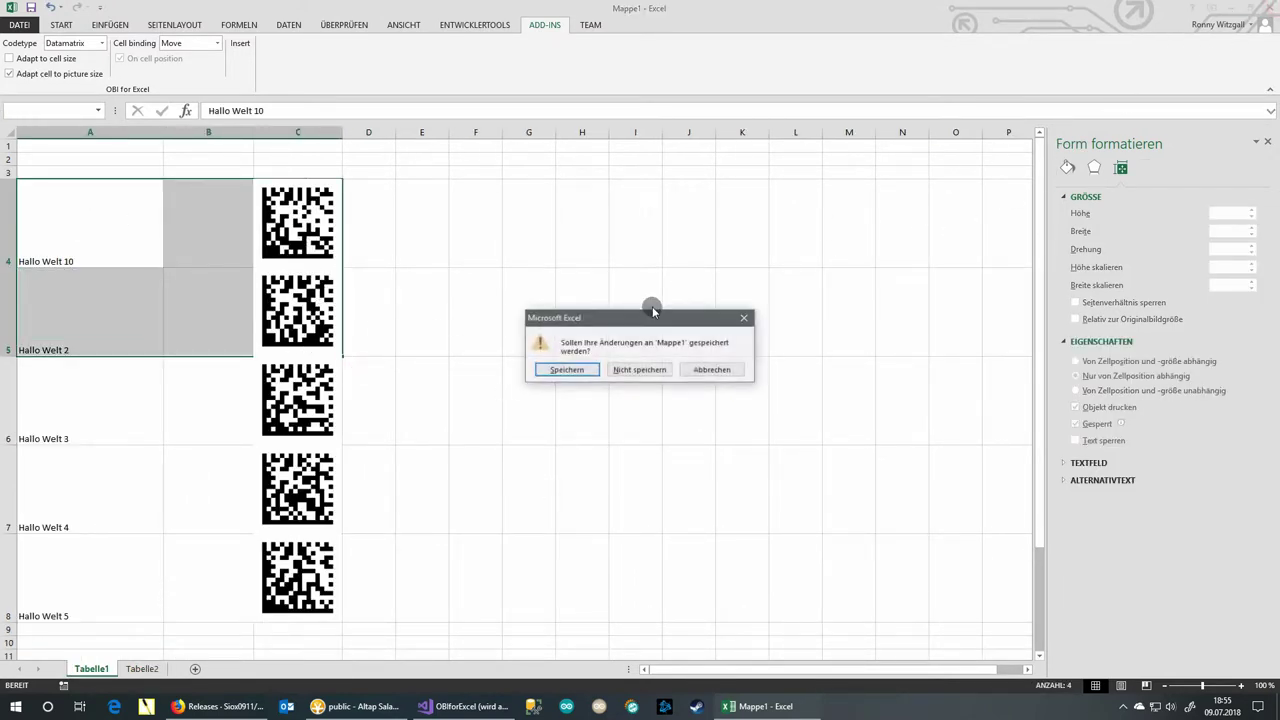
{"action": "left_click", "coordinate": [622, 370]}
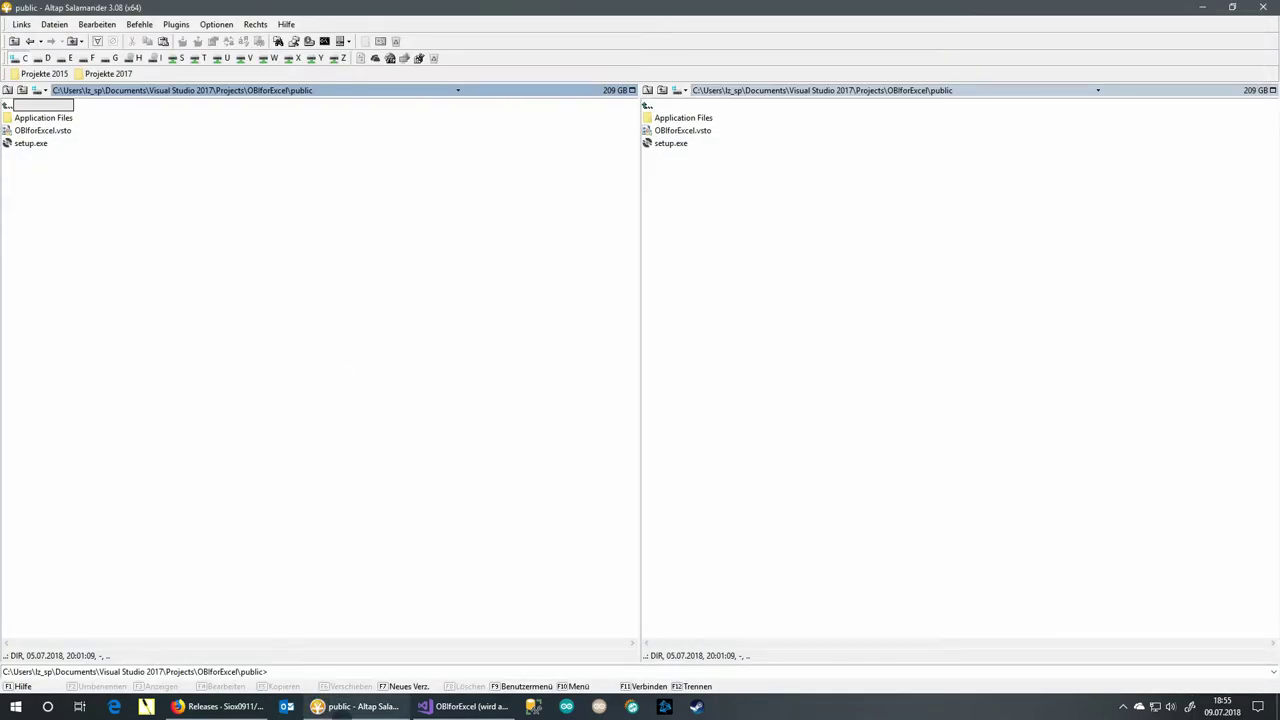
{"action": "left_click", "coordinate": [465, 706]}
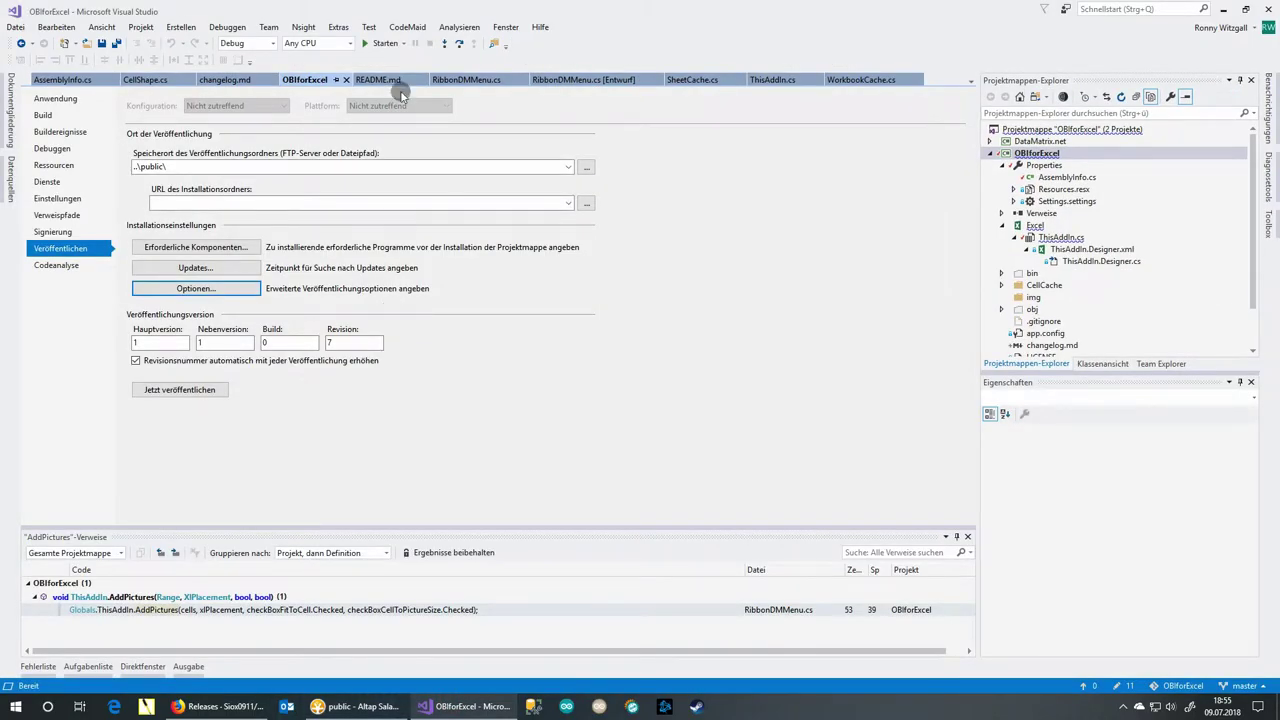
{"action": "left_click", "coordinate": [378, 43]}
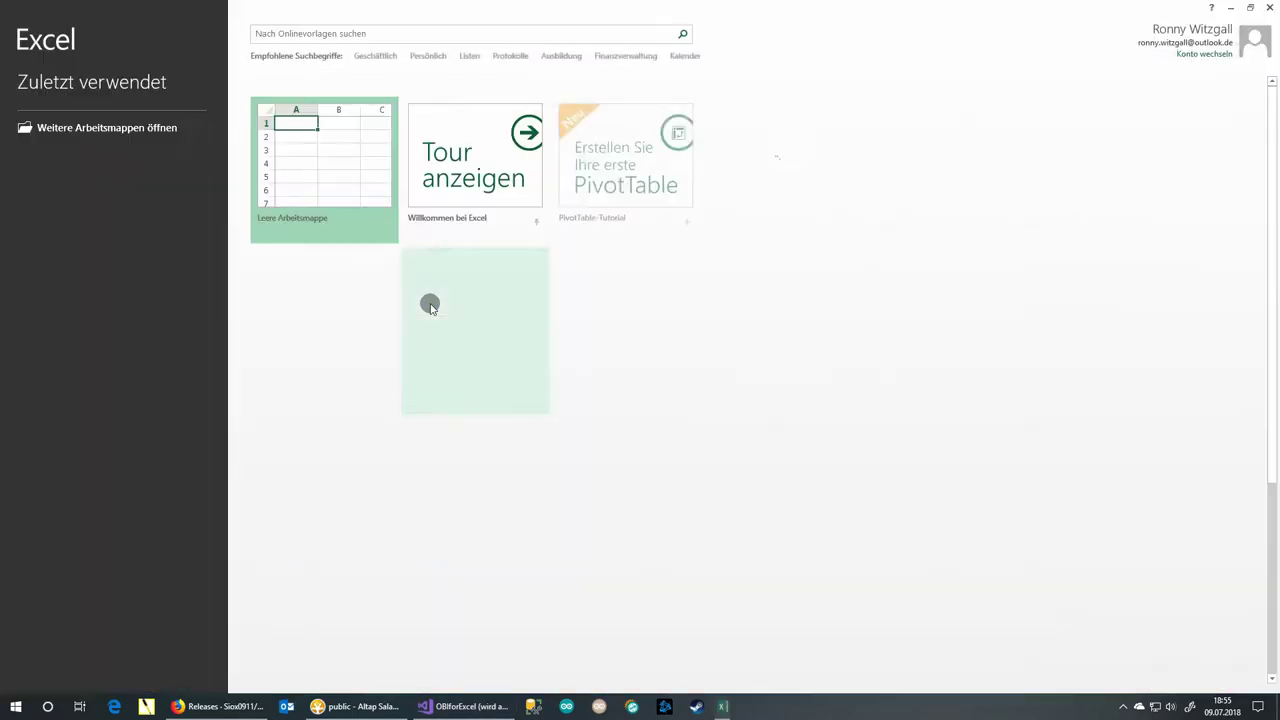
Open a fresh blank workbook in the relaunched Excel and select cell B3.
{"action": "left_click", "coordinate": [343, 168]}
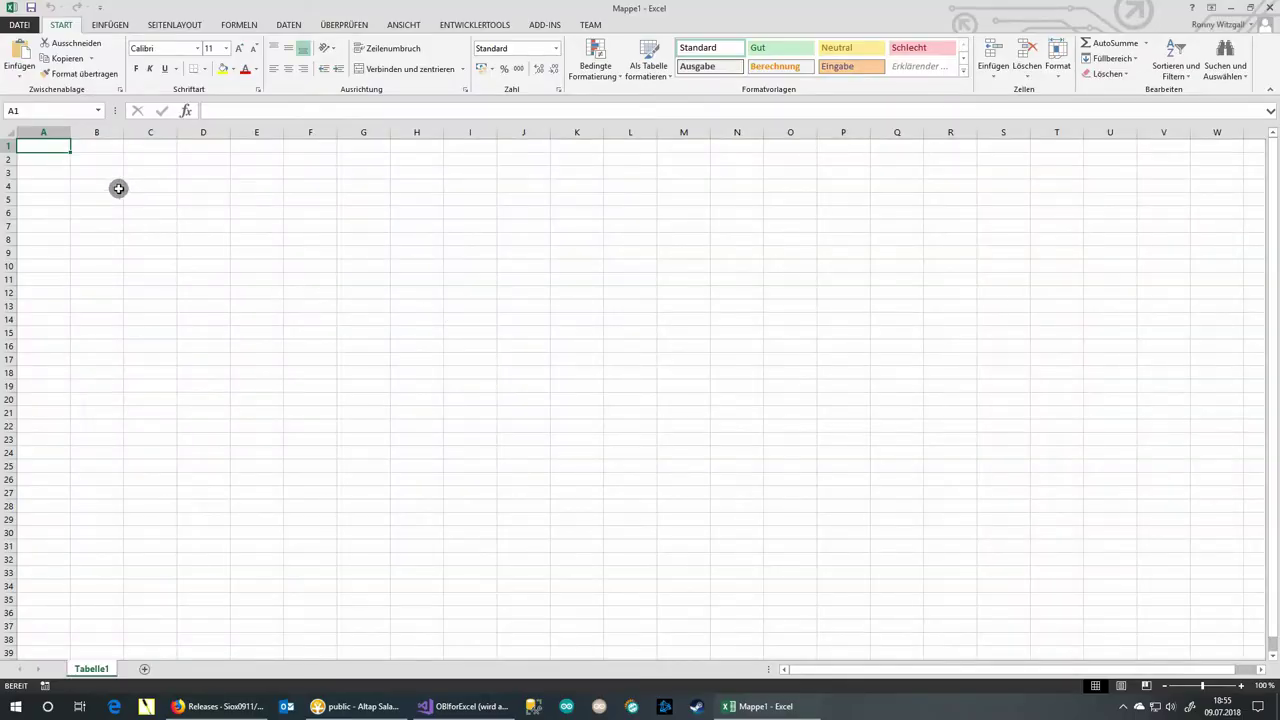
{"action": "left_click", "coordinate": [94, 177]}
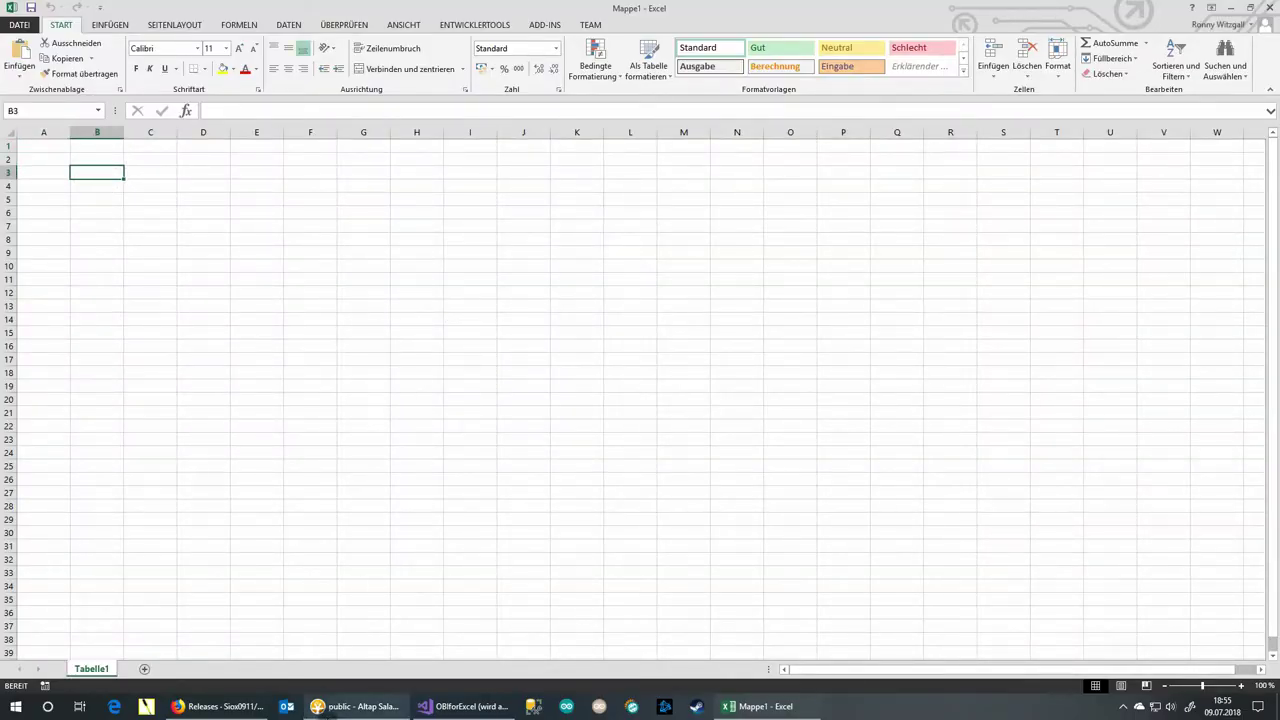
{"action": "left_click", "coordinate": [337, 707]}
Open 640px-Madhhab_Map3.png from the Pictures folder in the image viewer and select the whole image.
{"action": "left_click", "coordinate": [38, 91]}
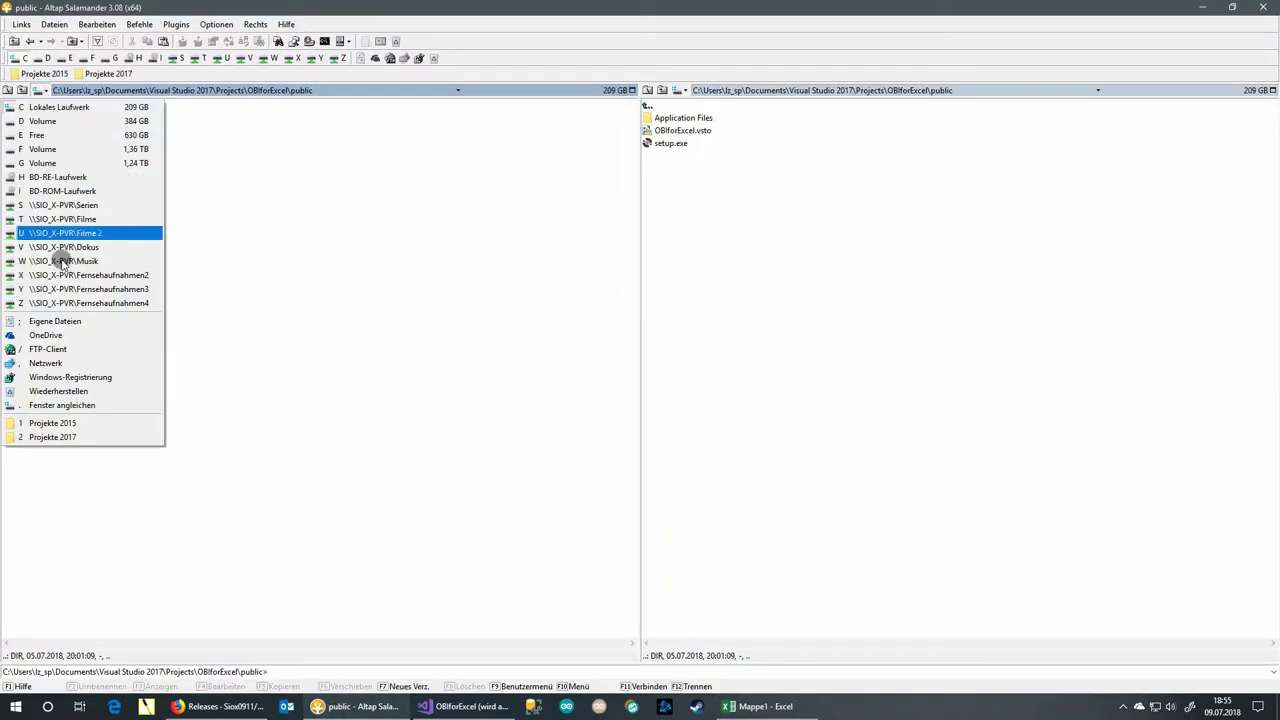
{"action": "left_click", "coordinate": [66, 323]}
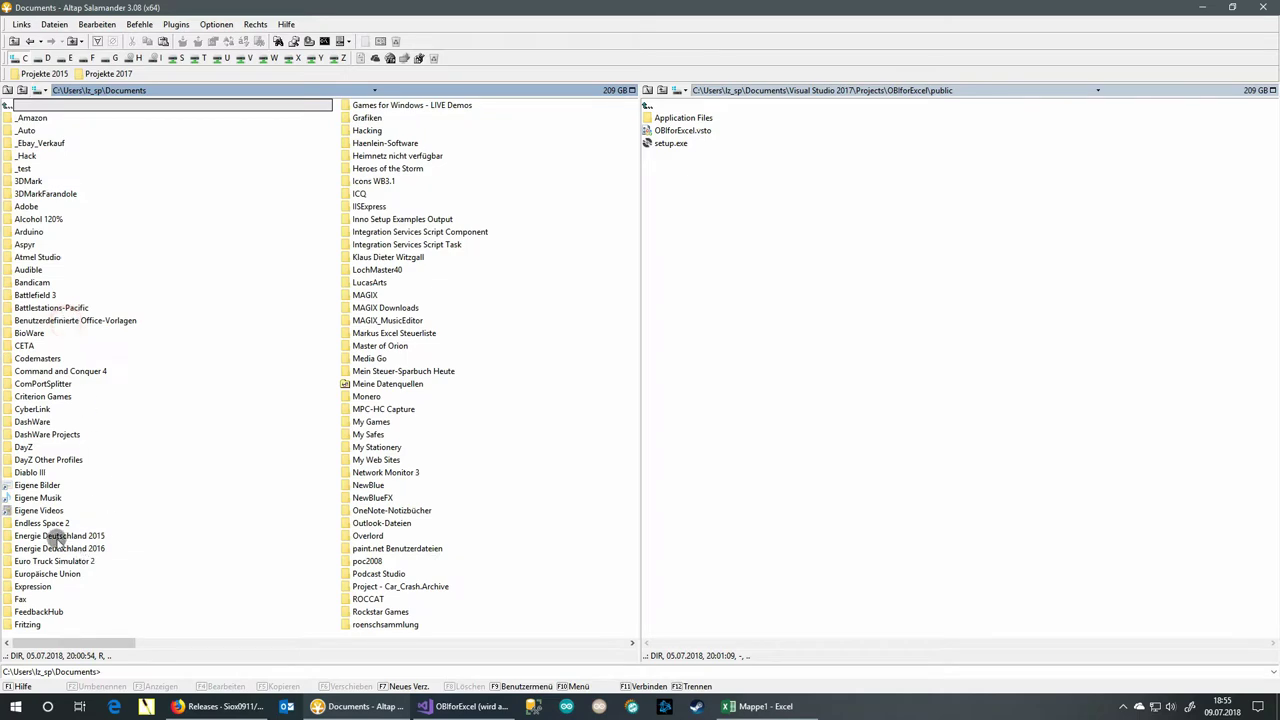
{"action": "left_click", "coordinate": [37, 485]}
{"action": "double_click", "coordinate": [37, 485]}
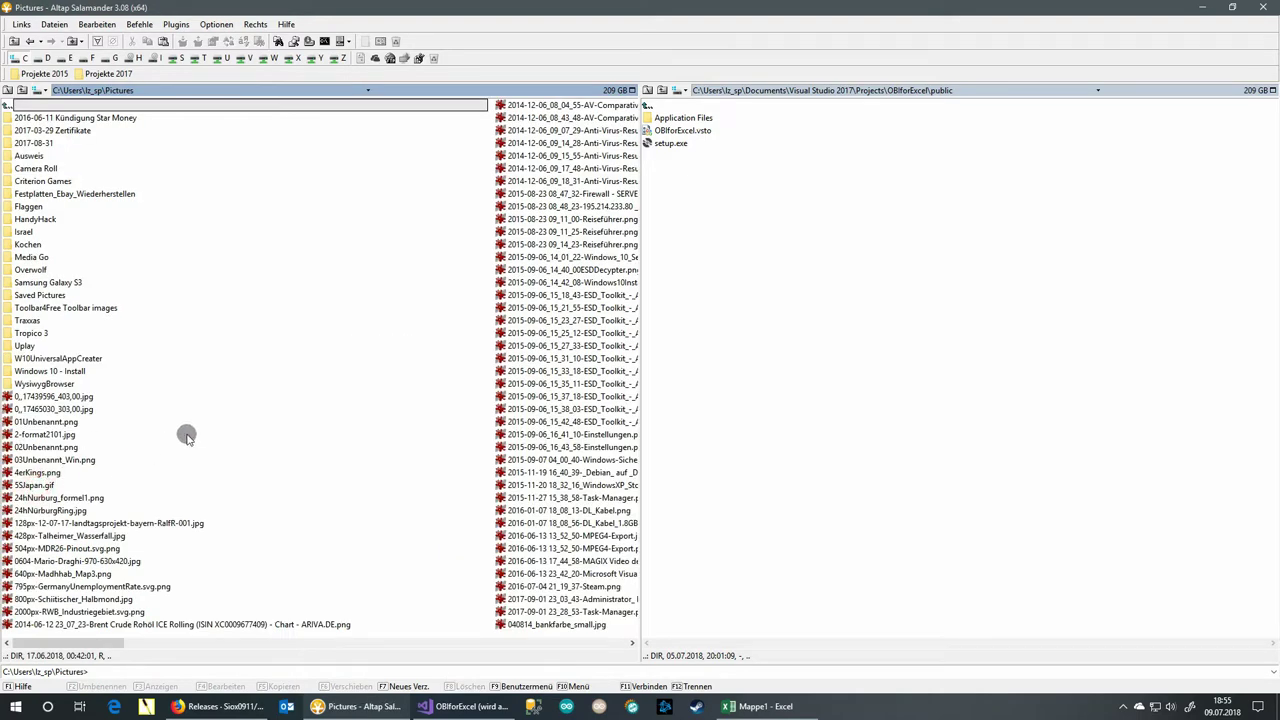
{"action": "double_click", "coordinate": [60, 573]}
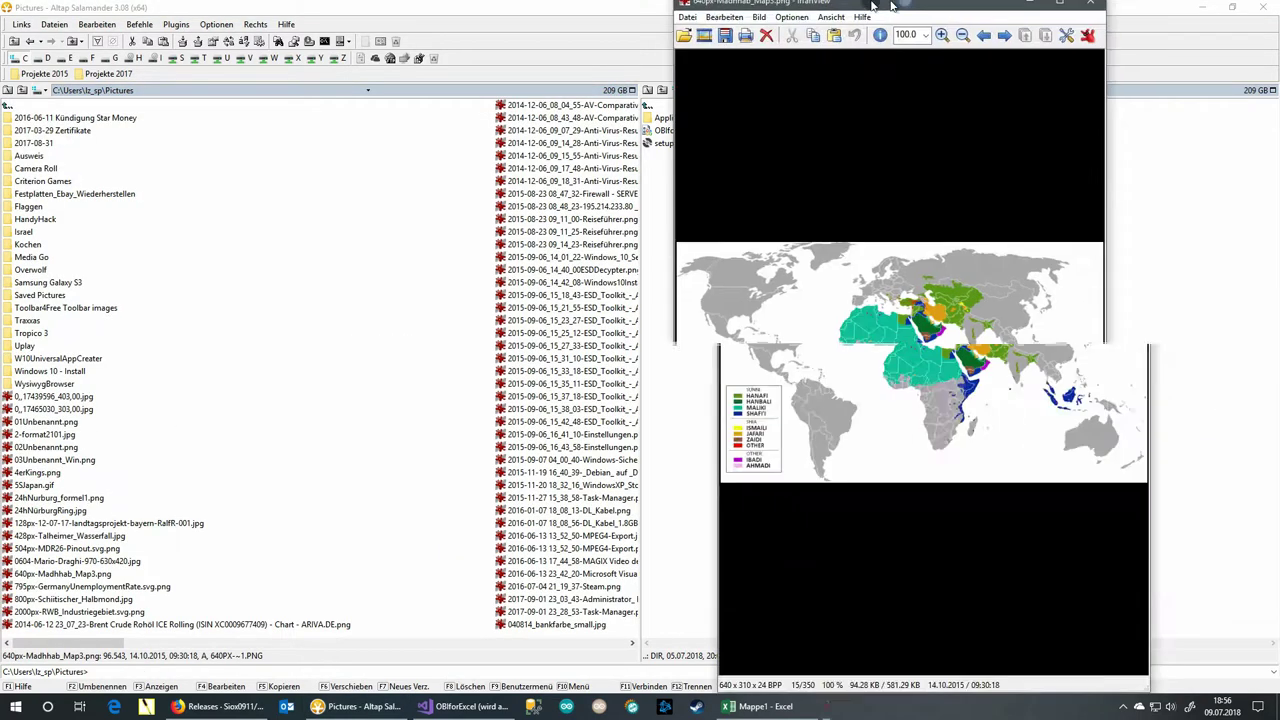
{"action": "key", "text": "ctrl+a"}
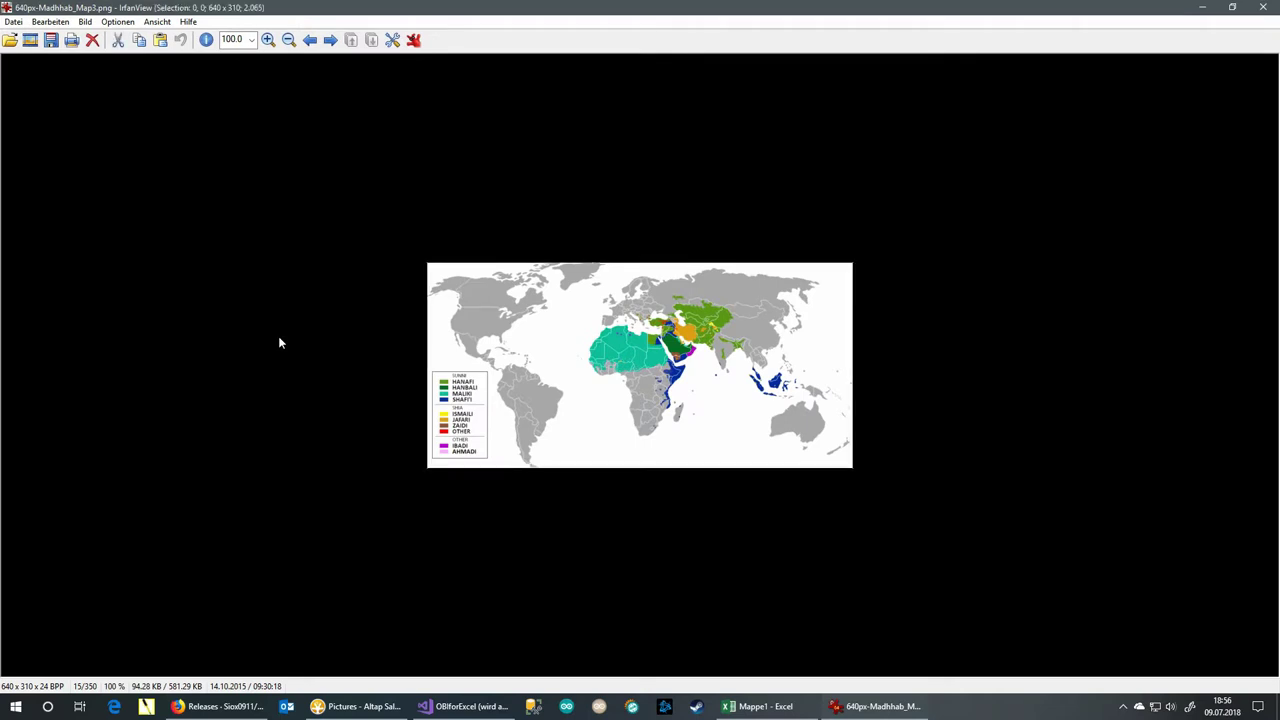
Paste the world map into the sheet and position it around columns D–M.
{"action": "left_click", "coordinate": [752, 706]}
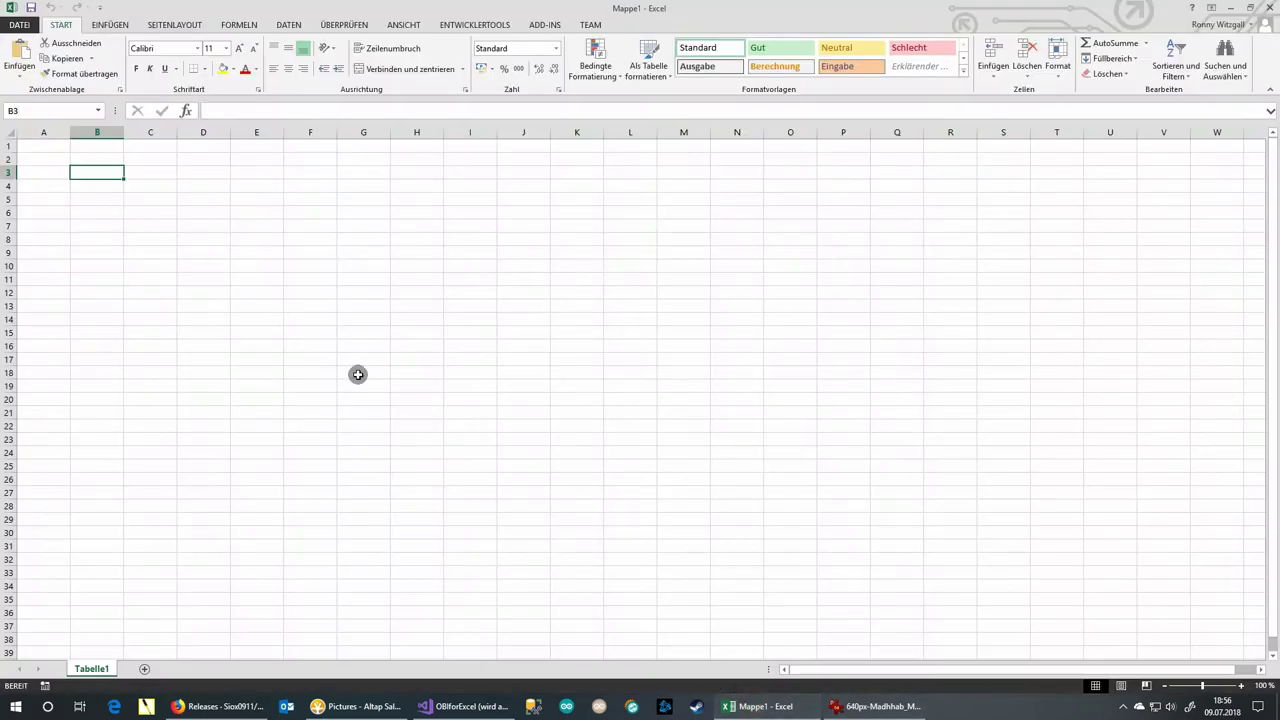
{"action": "key", "text": "ctrl+v"}
{"action": "mouse_move", "coordinate": [282, 240]}
{"action": "left_mouse_down"}
{"action": "mouse_move", "coordinate": [366, 300]}
{"action": "mouse_move", "coordinate": [442, 293]}
{"action": "left_mouse_up"}
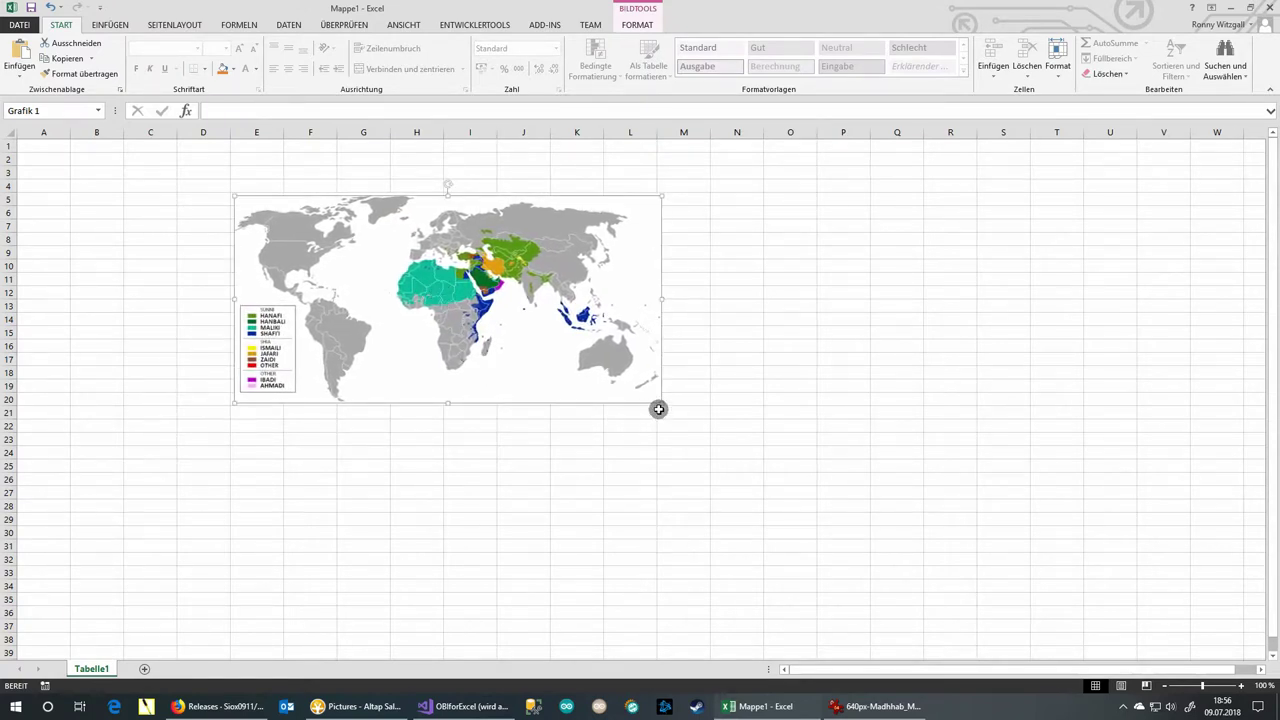
{"action": "left_click_drag", "start_coordinate": [453, 285], "coordinate": [450, 286]}
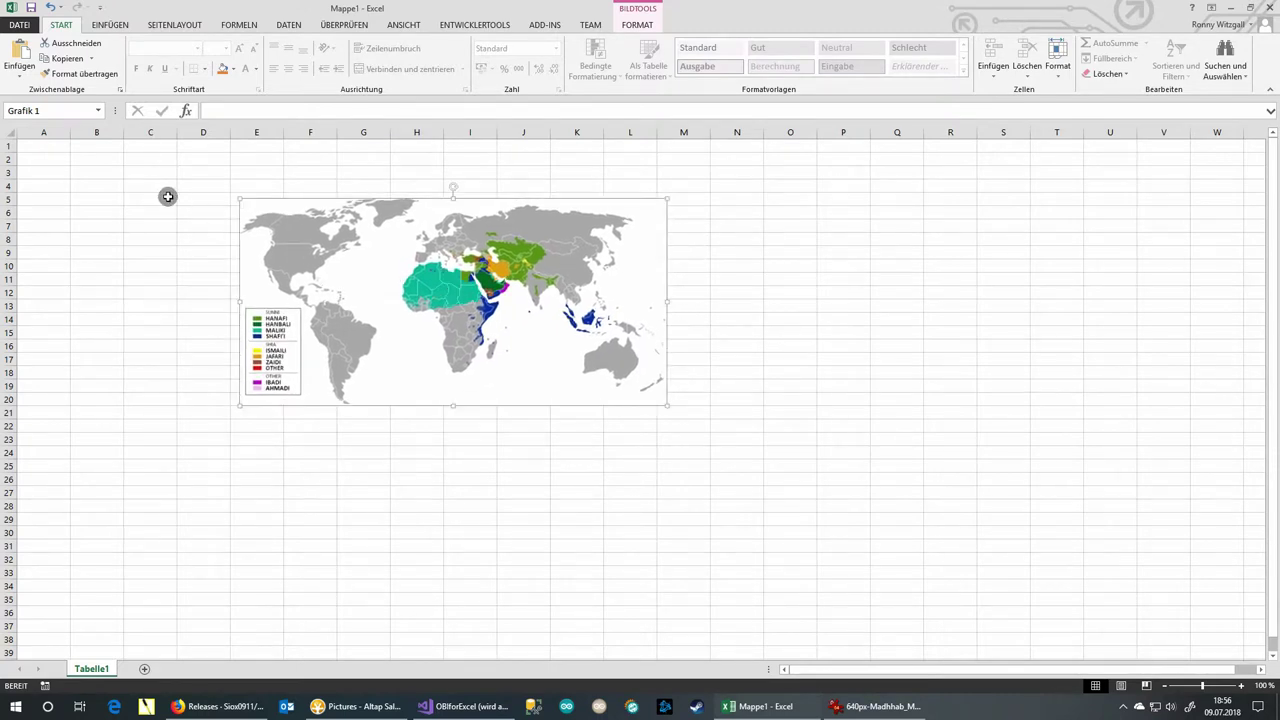
Enter 'Hallo Welt' in cell B5 and select the map picture.
{"action": "left_click", "coordinate": [95, 199]}
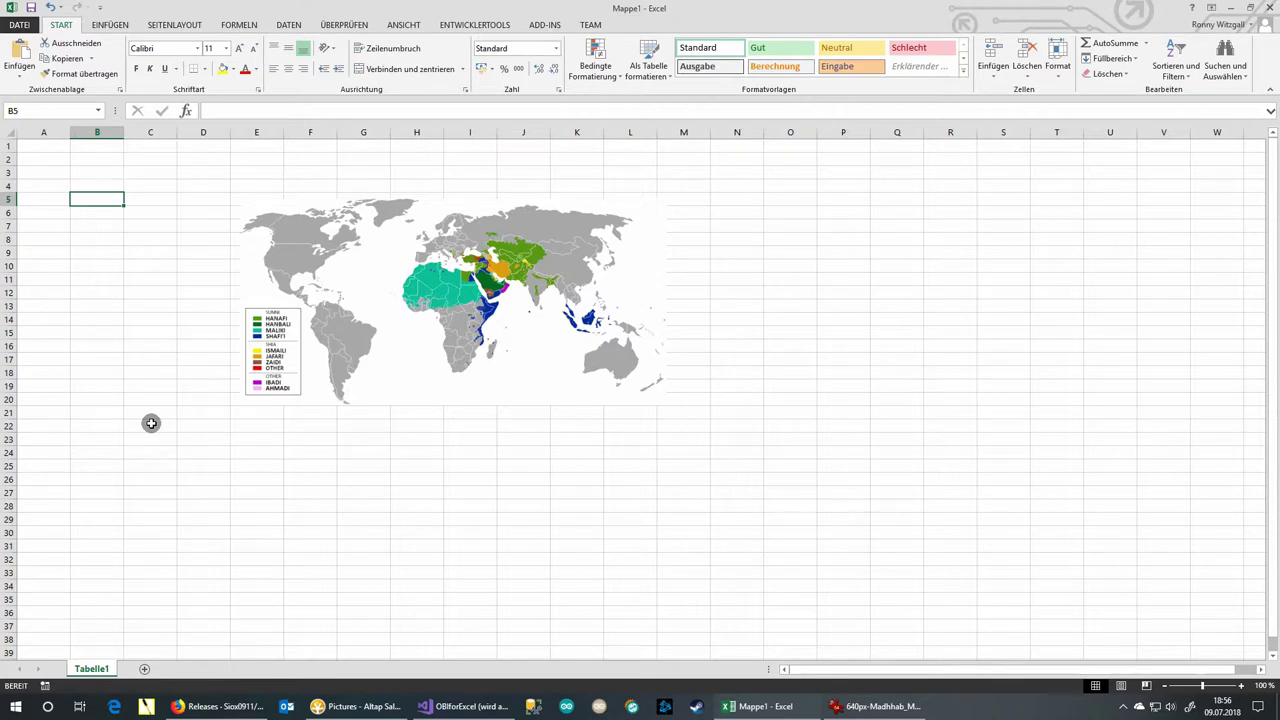
{"action": "type", "text": "Hallo Welt"}
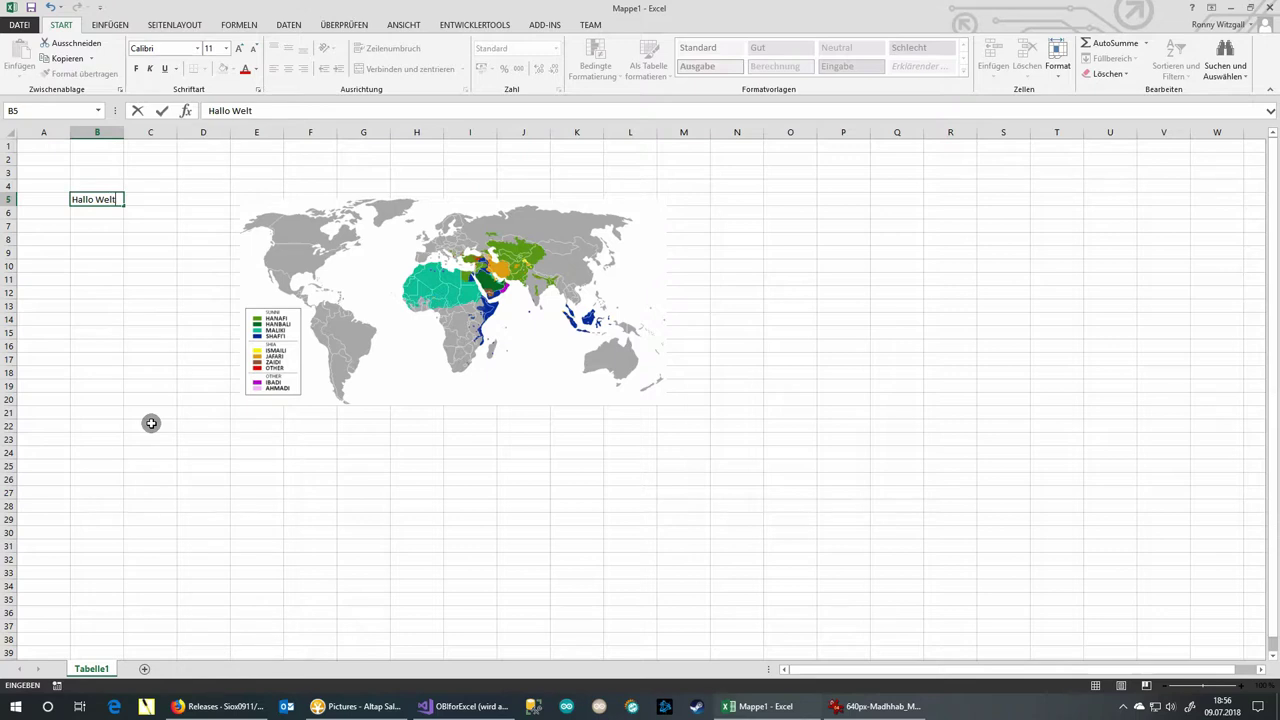
{"action": "key", "text": "ctrl+Return"}
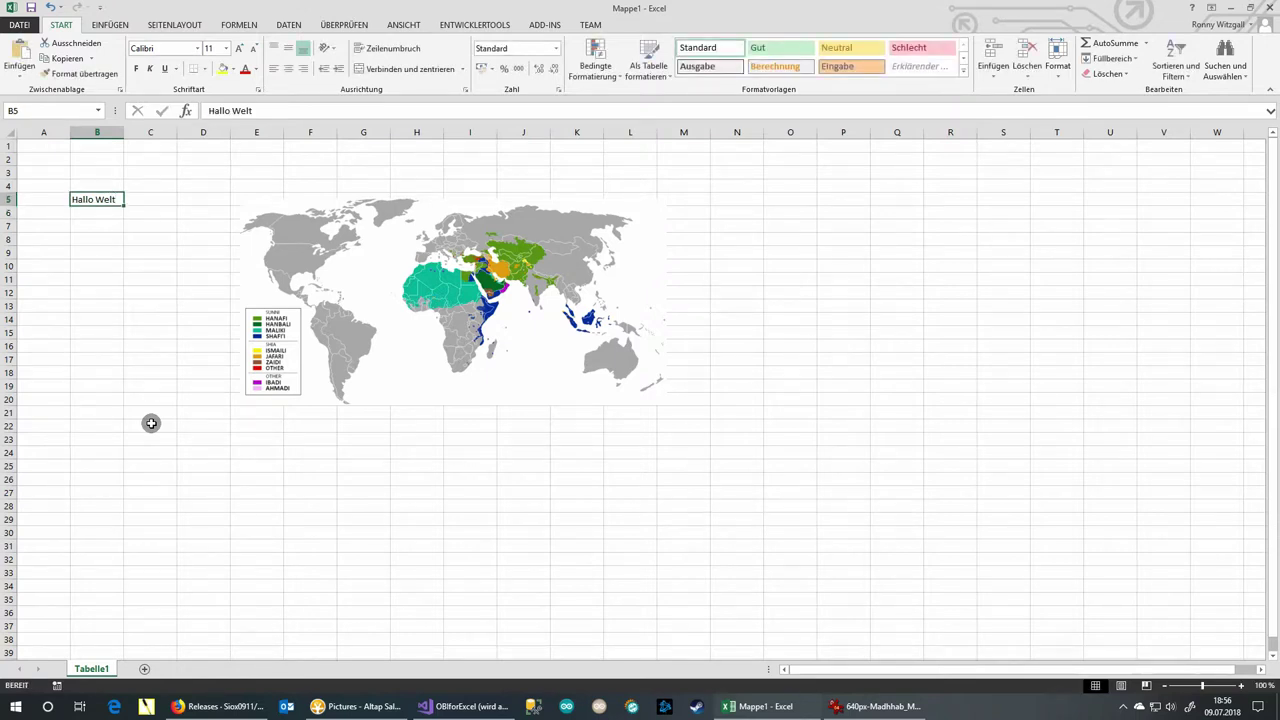
{"action": "left_click", "coordinate": [400, 315]}
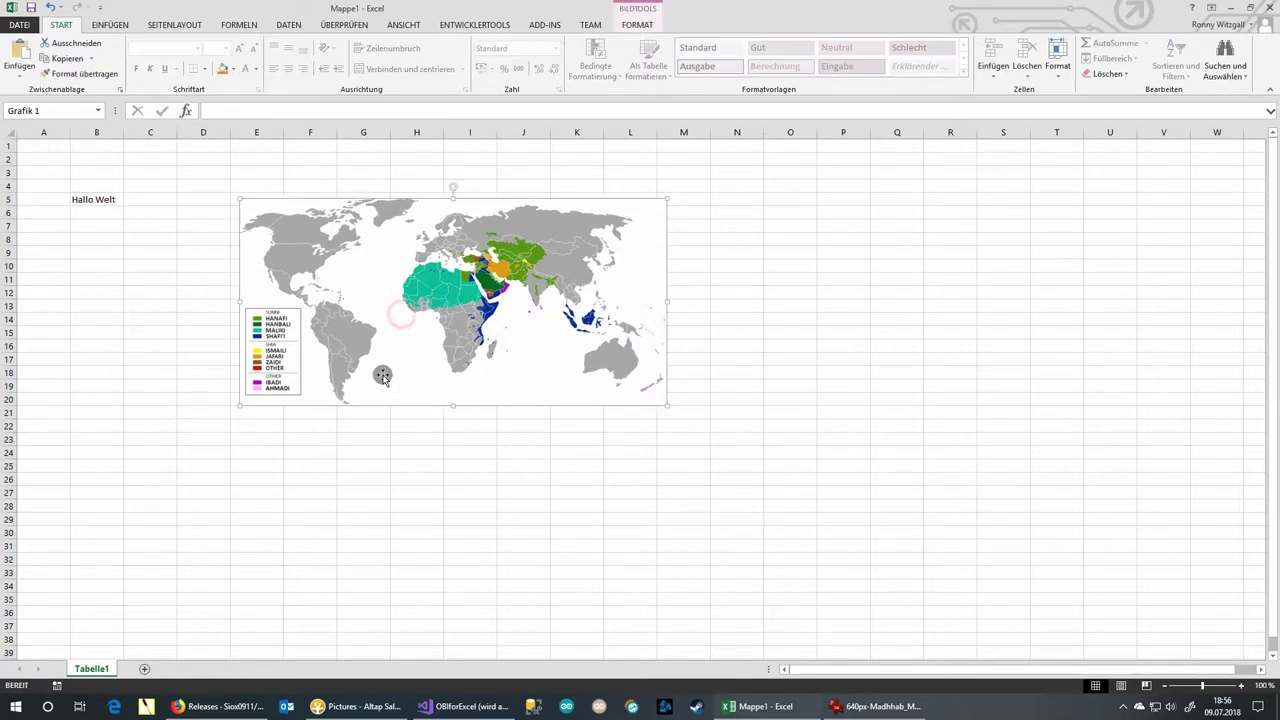
Nudge the map left and review its positioning properties in the formatting pane.
{"action": "left_click_drag", "start_coordinate": [444, 304], "coordinate": [438, 304]}
{"action": "right_click", "coordinate": [429, 275]}
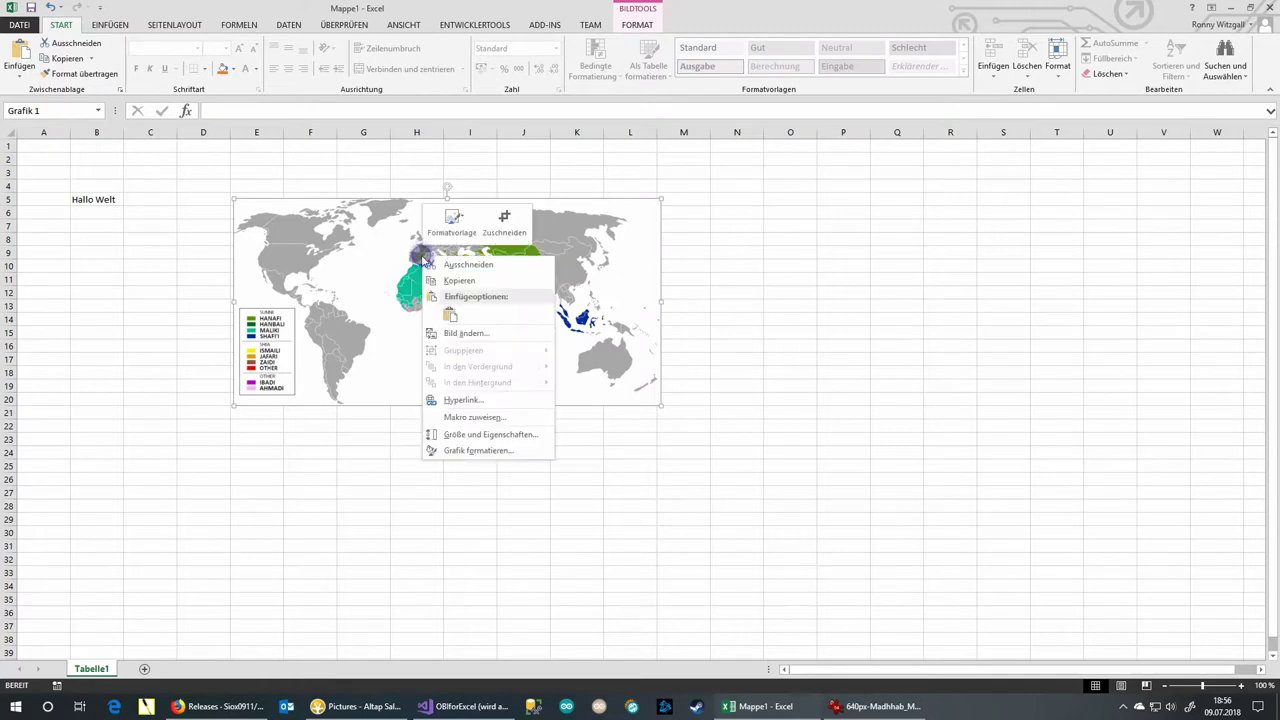
{"action": "left_click", "coordinate": [471, 455]}
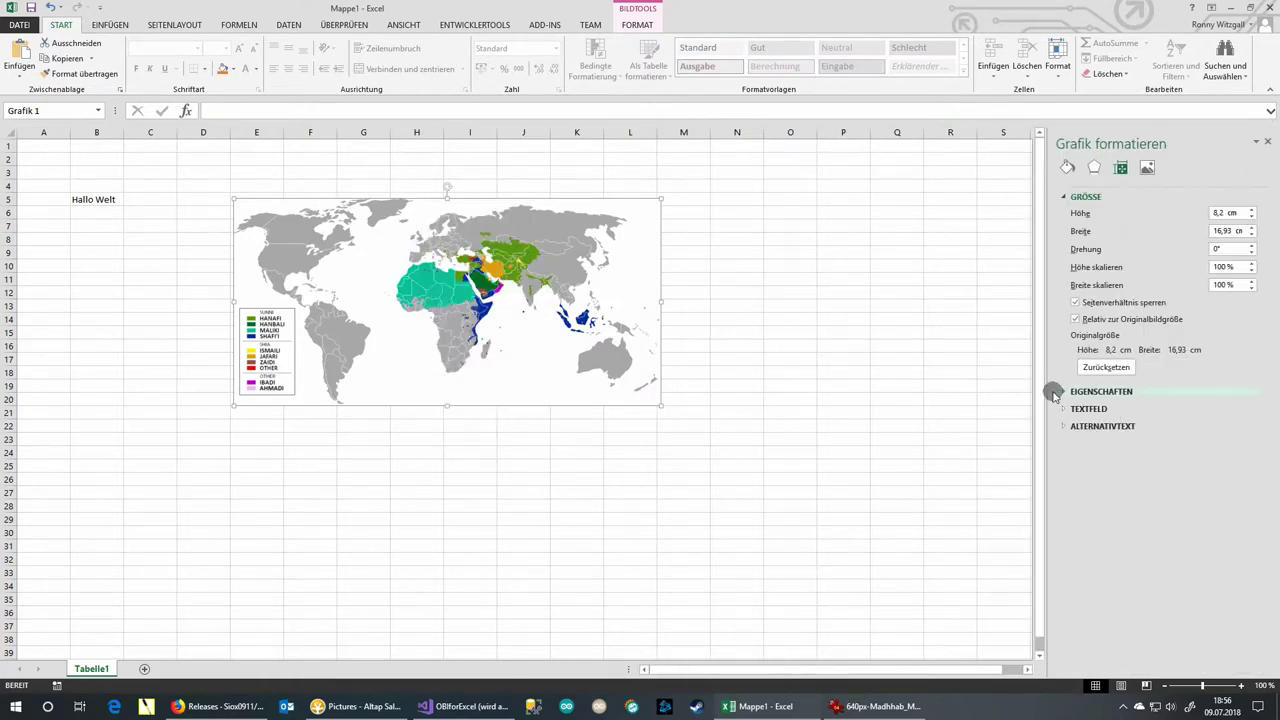
{"action": "left_click", "coordinate": [1068, 393]}
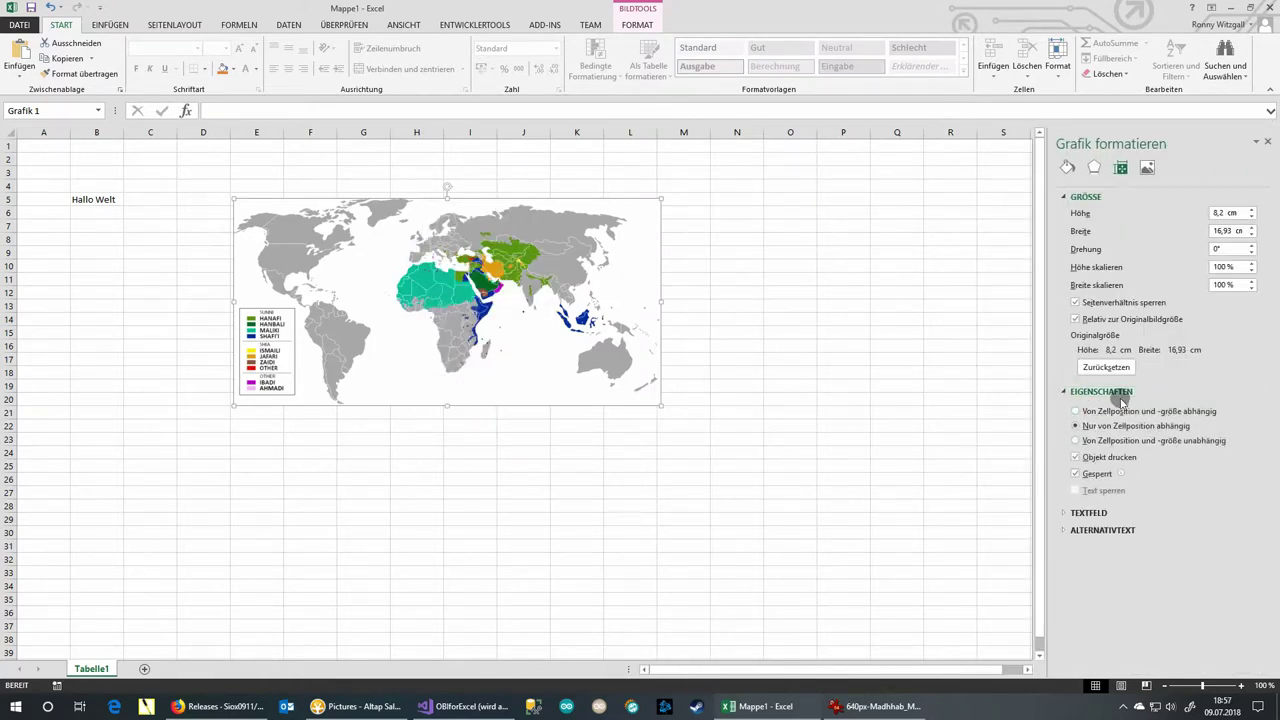
{"action": "left_click", "coordinate": [415, 172]}
{"action": "left_click", "coordinate": [366, 259]}
{"action": "left_click", "coordinate": [1268, 144]}
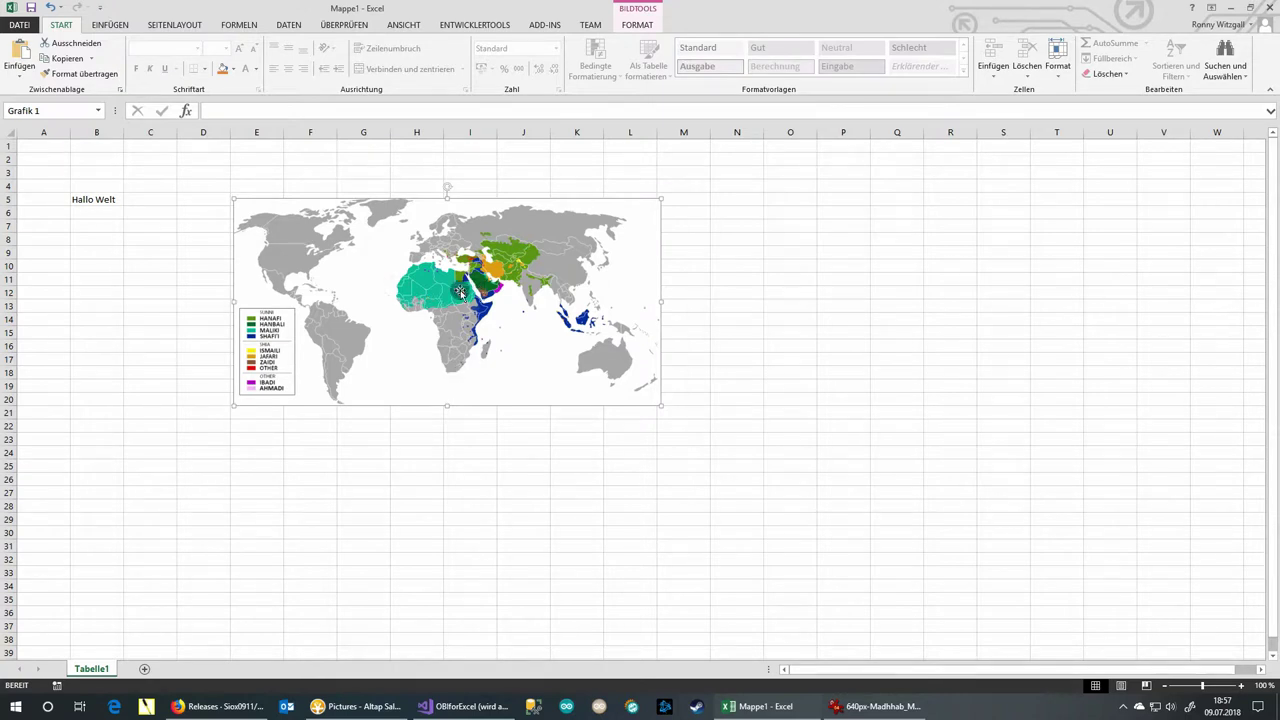
Rename the map picture from Grafik 1 to Barcode($B$5) in the Name Box.
{"action": "left_click", "coordinate": [84, 200]}
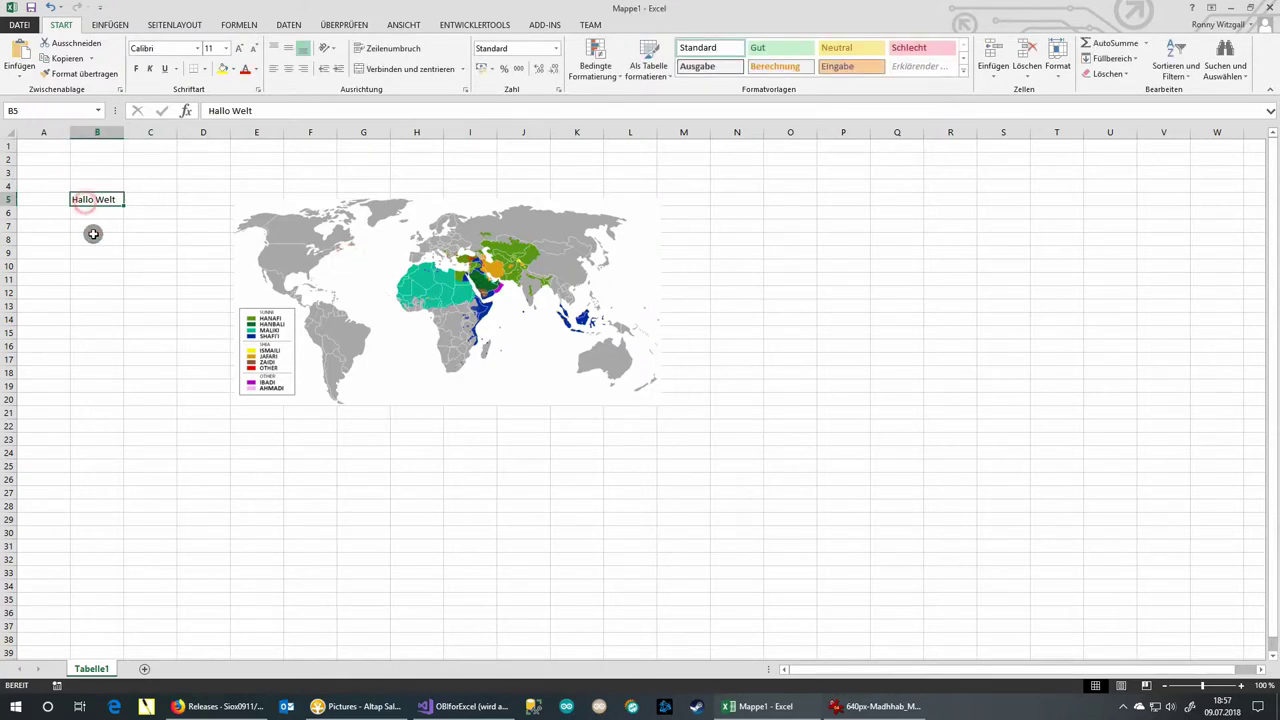
{"action": "left_click", "coordinate": [411, 270]}
{"action": "left_click", "coordinate": [104, 199]}
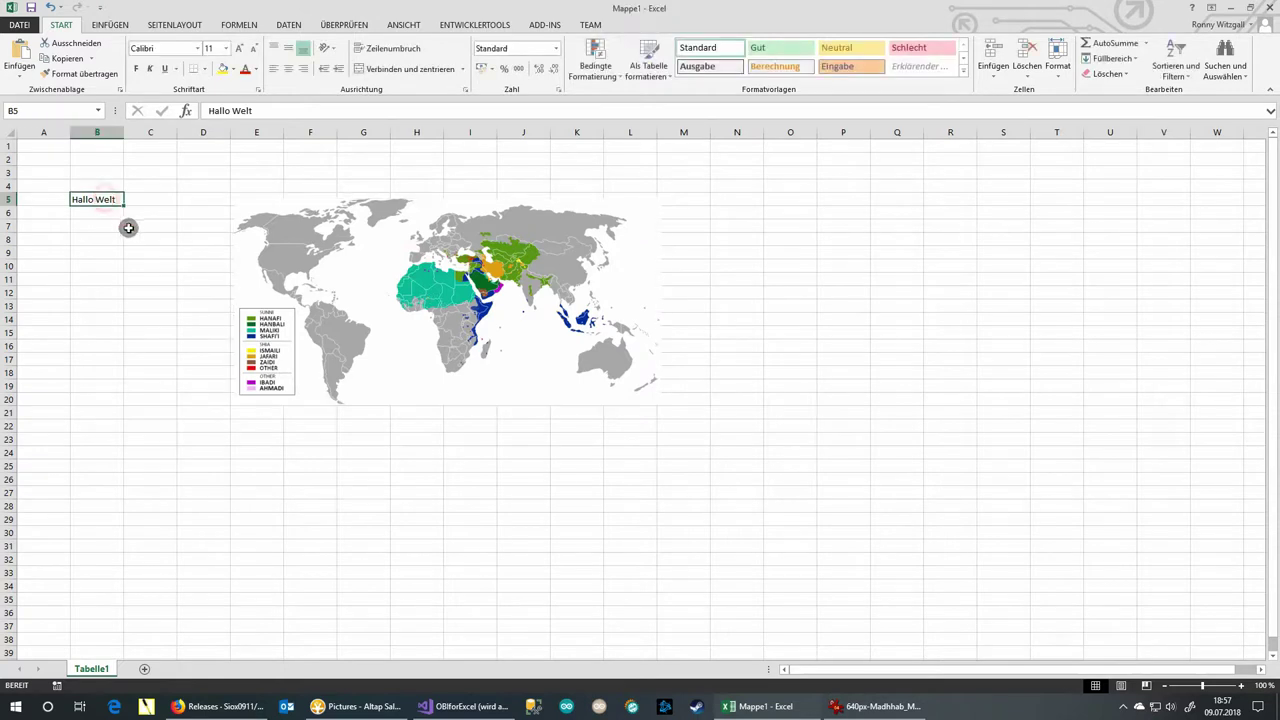
{"action": "left_click", "coordinate": [410, 248]}
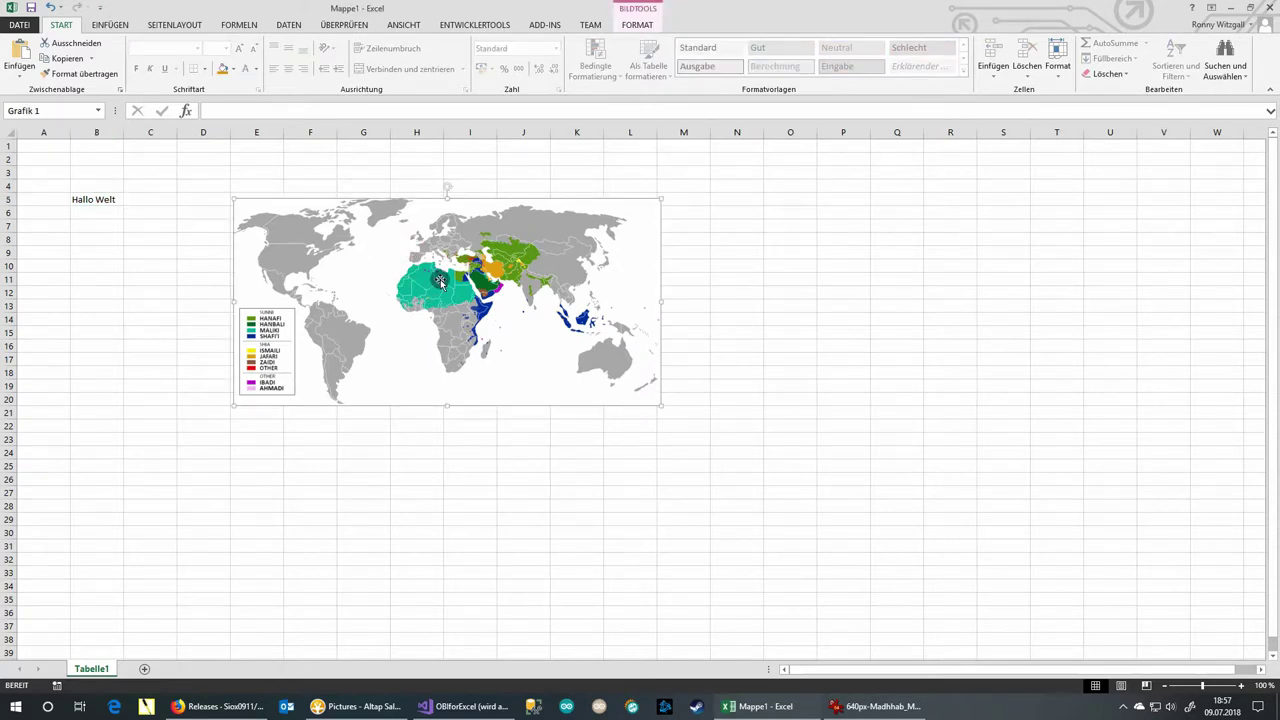
{"action": "left_click", "coordinate": [66, 110]}
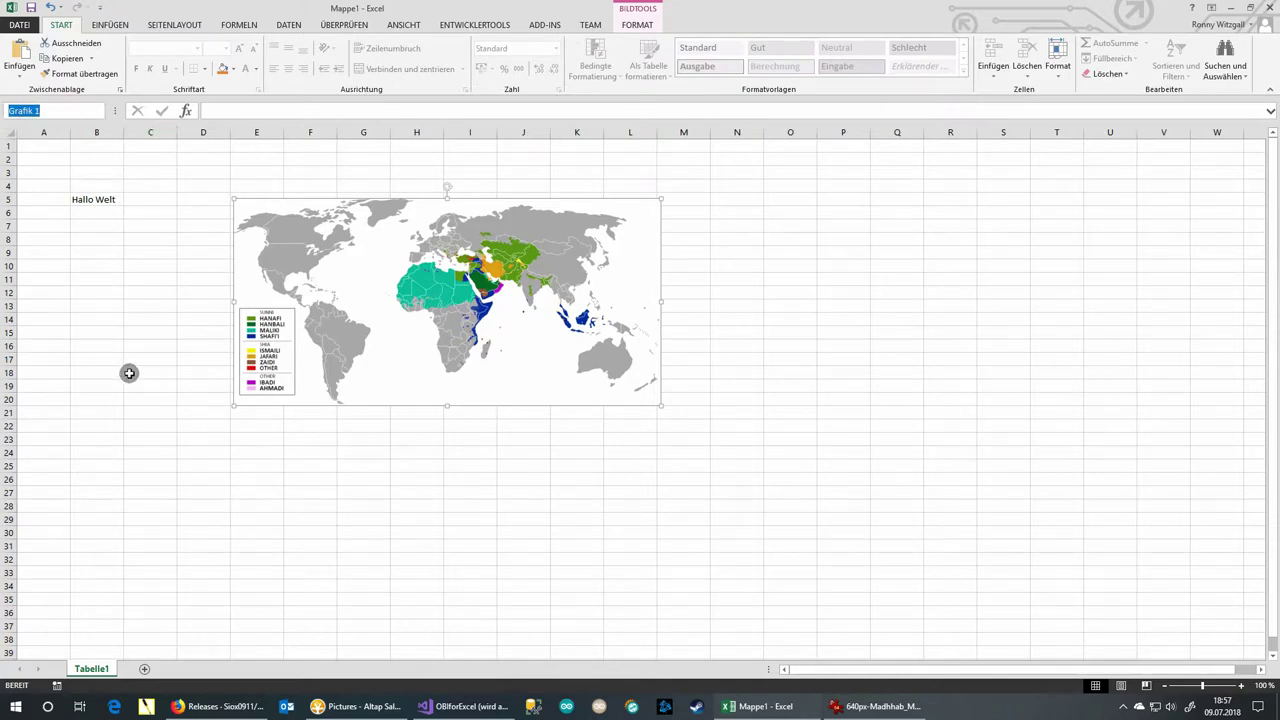
{"action": "type", "text": "Barcode($B$5"}
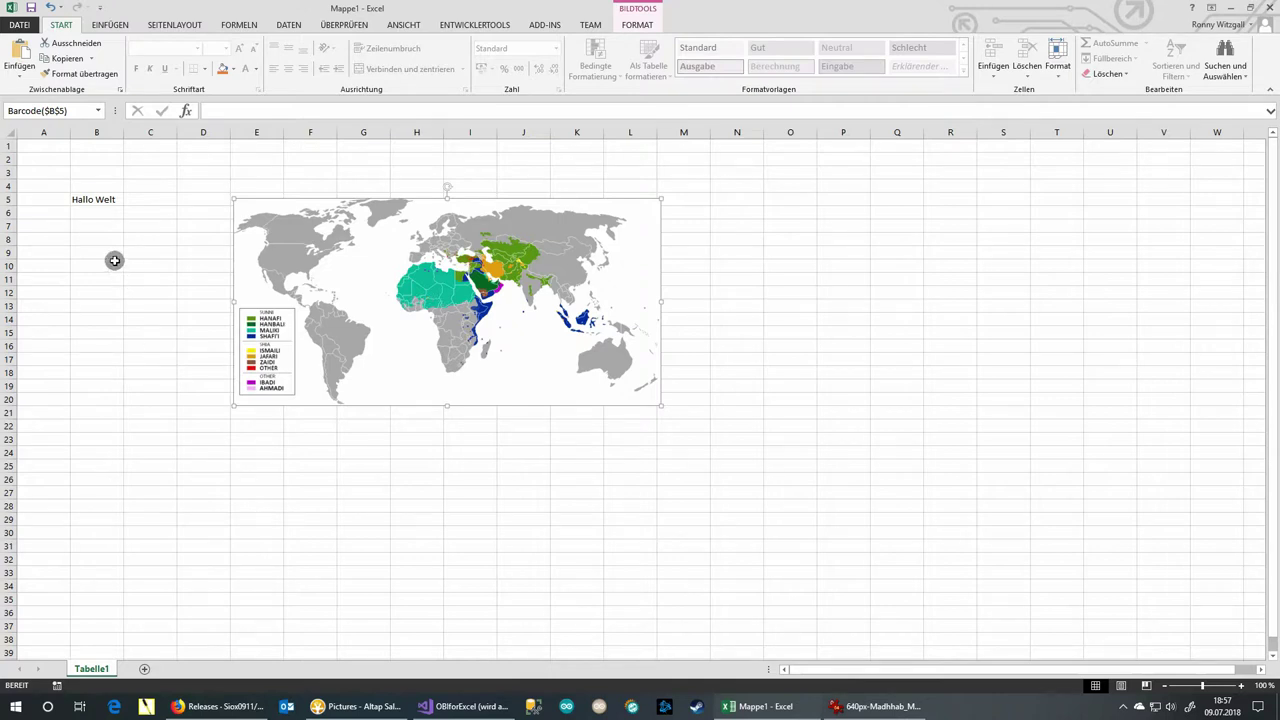
{"action": "left_click", "coordinate": [100, 226]}
Check the map picture's name, save the workbook to this computer as Obi_test_4.xlsx, and close Excel.
{"action": "left_click", "coordinate": [351, 270]}
{"action": "key", "text": "ctrl+s"}
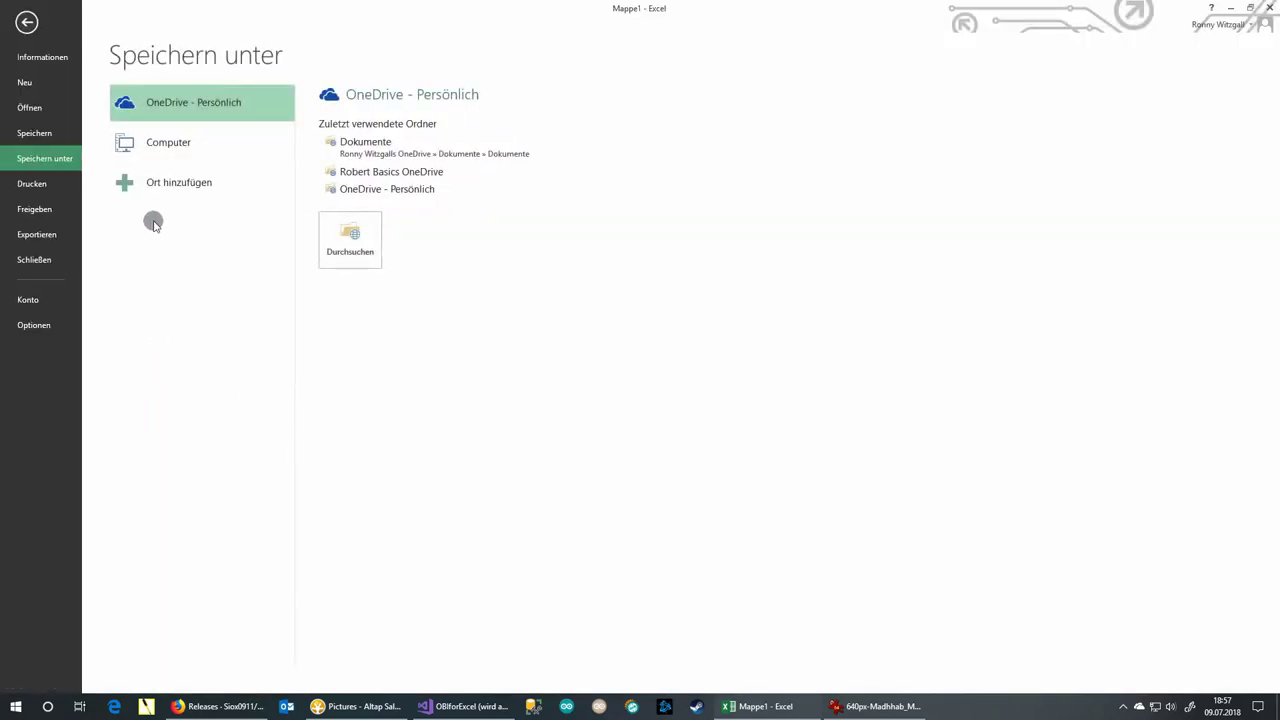
{"action": "left_click", "coordinate": [155, 140]}
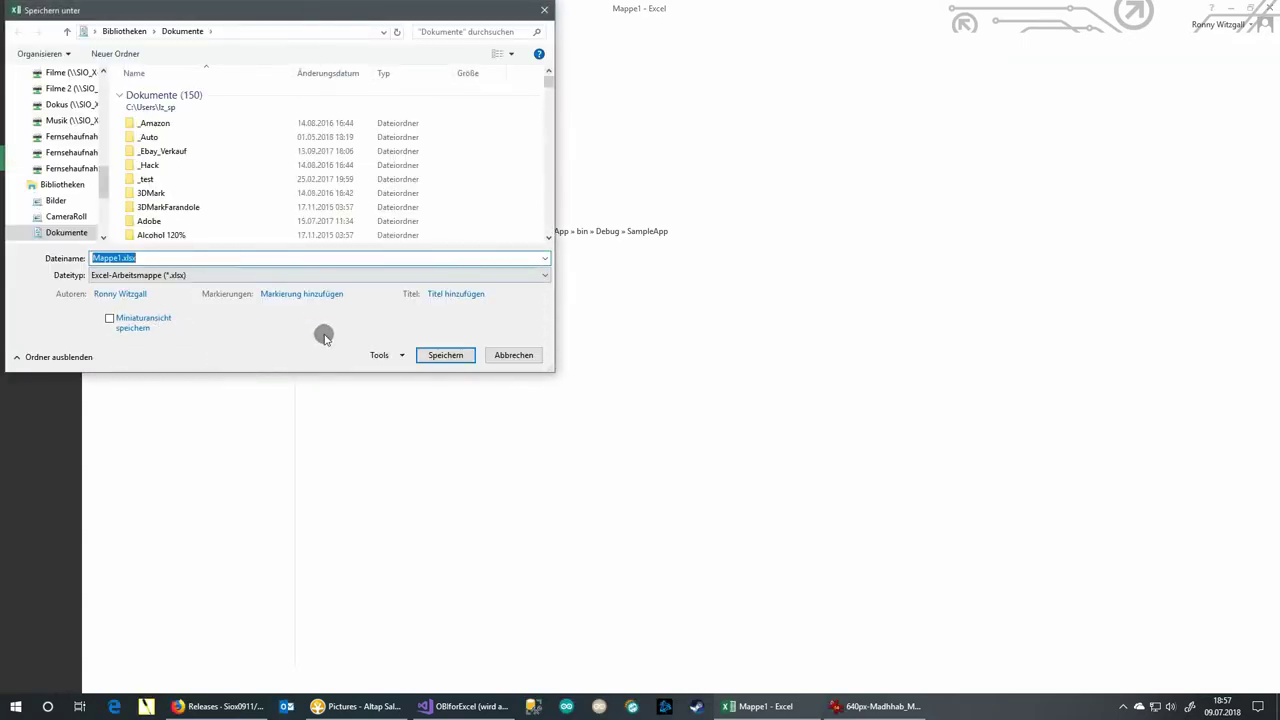
{"action": "type", "text": "Obi"}
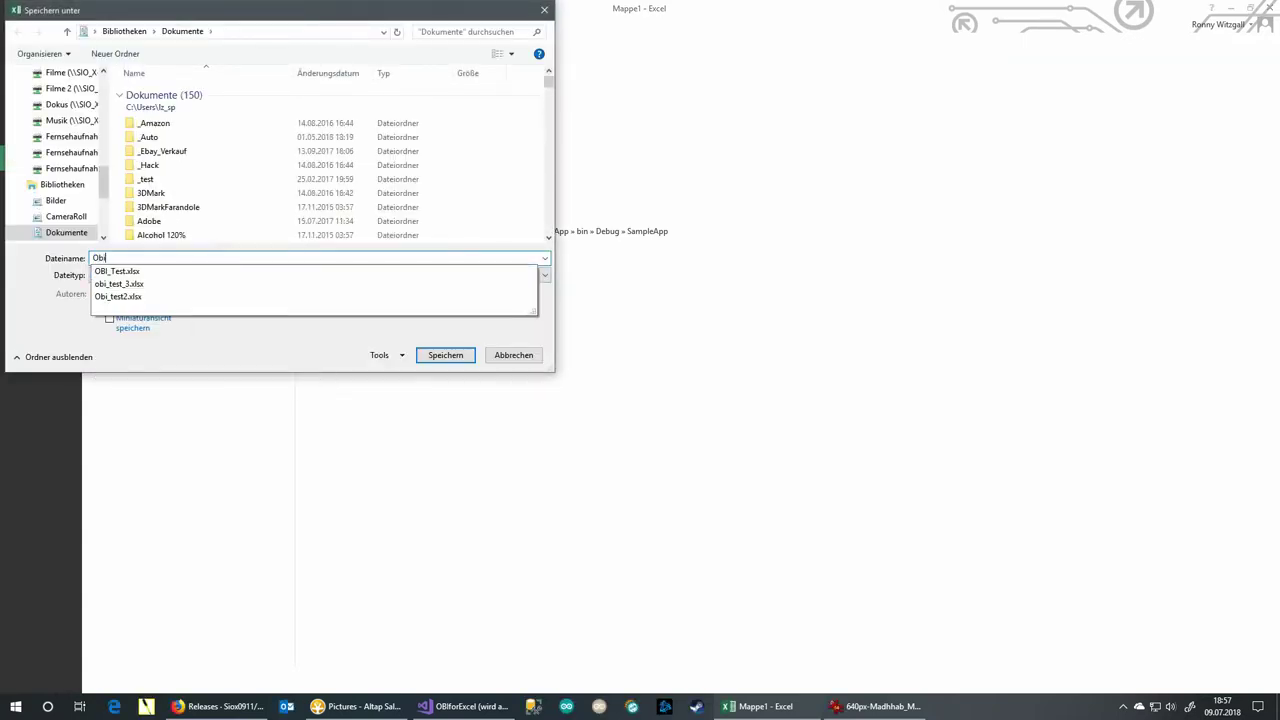
{"action": "type", "text": "_test"}
{"action": "type", "text": "_"}
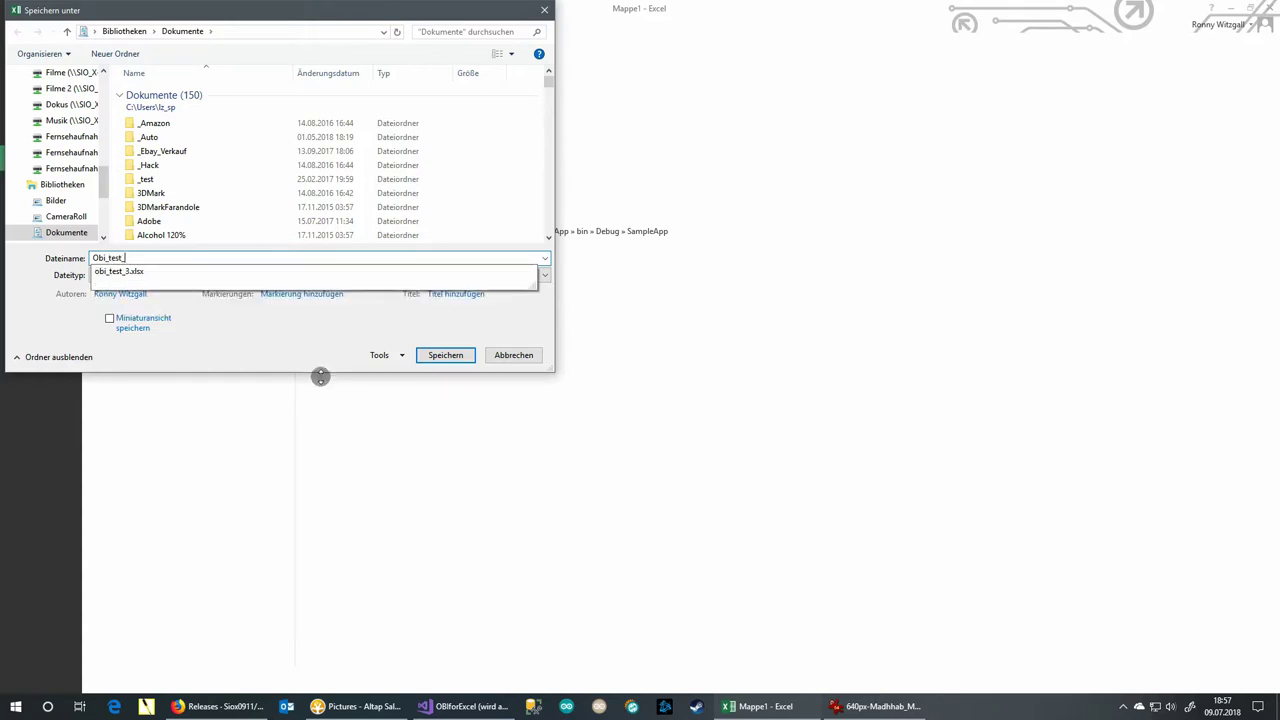
{"action": "type", "text": "4"}
{"action": "key", "text": "Return"}
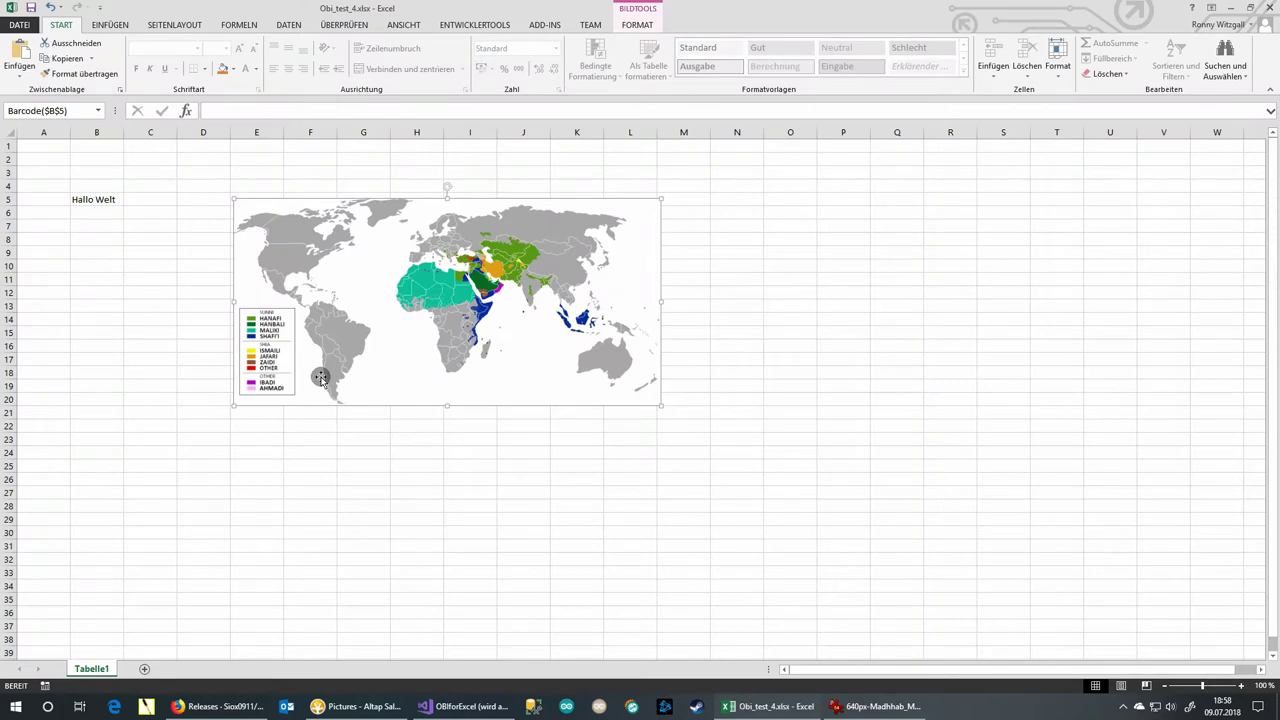
{"action": "left_click", "coordinate": [1266, 9]}
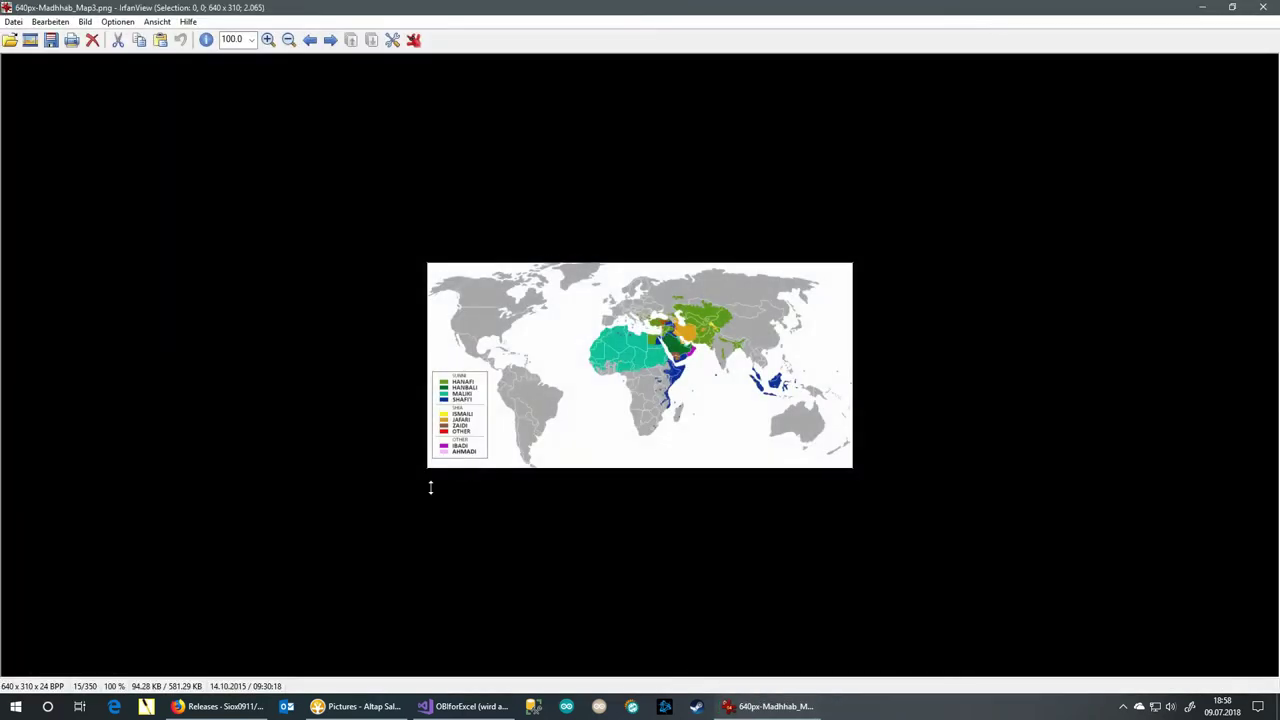
{"action": "left_click", "coordinate": [355, 706]}
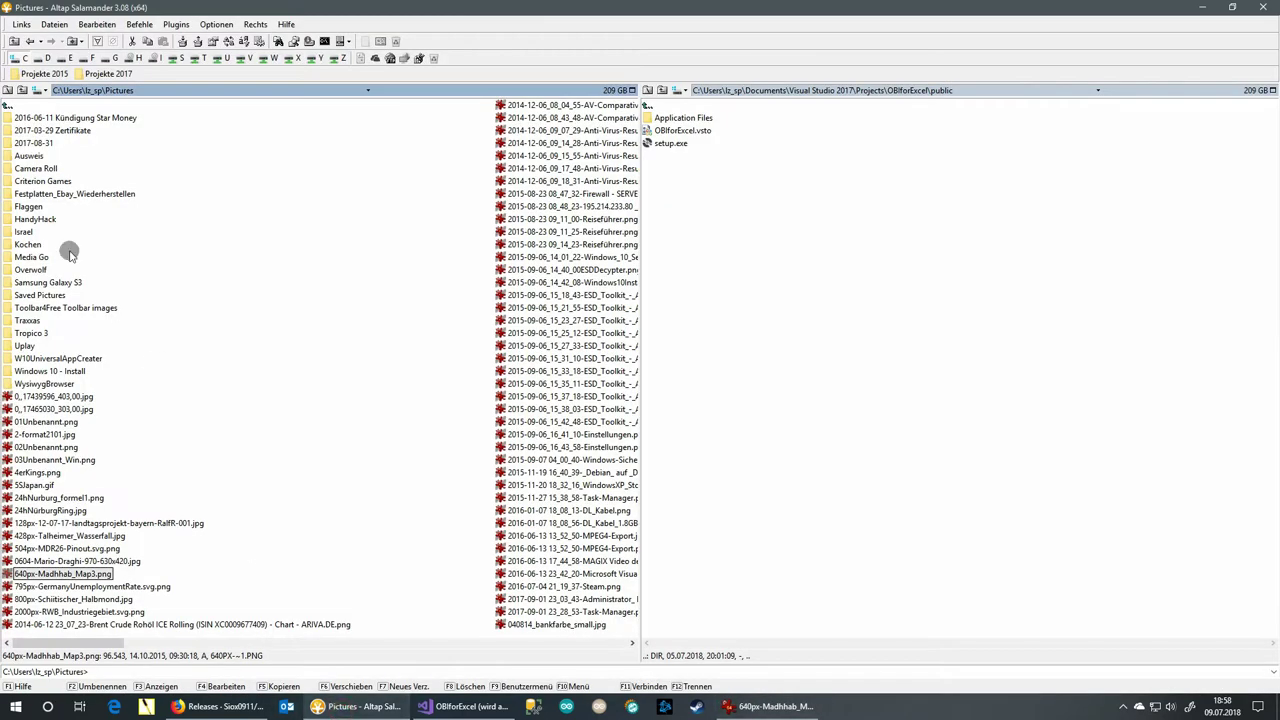
Go from Pictures up to Documents and open Obi_test_4.xlsx using quick search 'ob'.
{"action": "left_click", "coordinate": [55, 104]}
{"action": "double_click", "coordinate": [55, 104]}
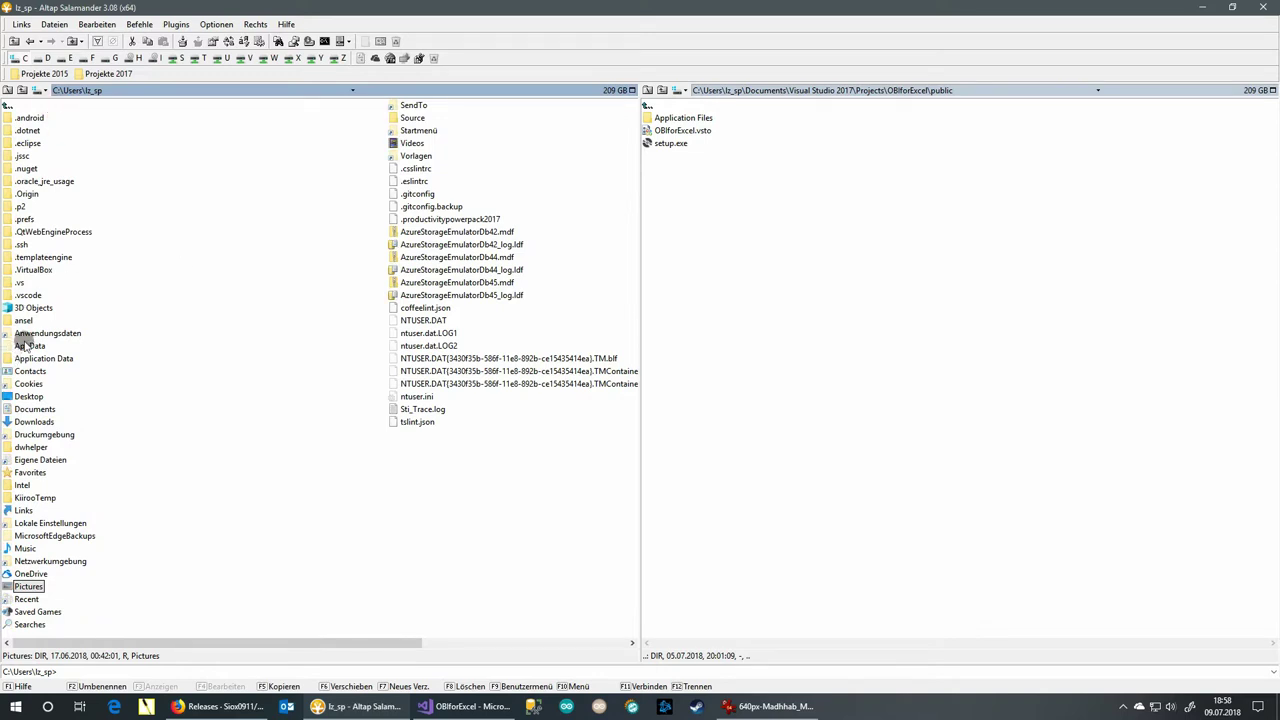
{"action": "double_click", "coordinate": [36, 410]}
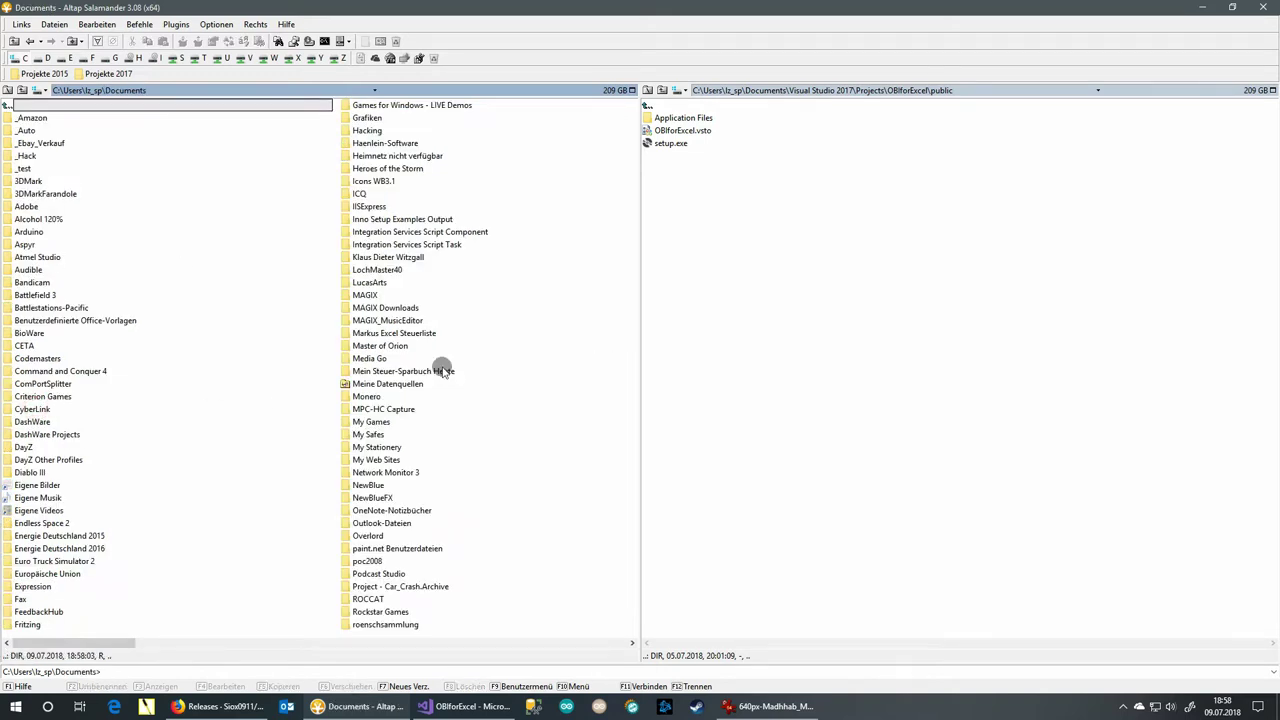
{"action": "type", "text": "ob"}
{"action": "key", "text": "Down"}
{"action": "key", "text": "Down"}
{"action": "key", "text": "Down"}
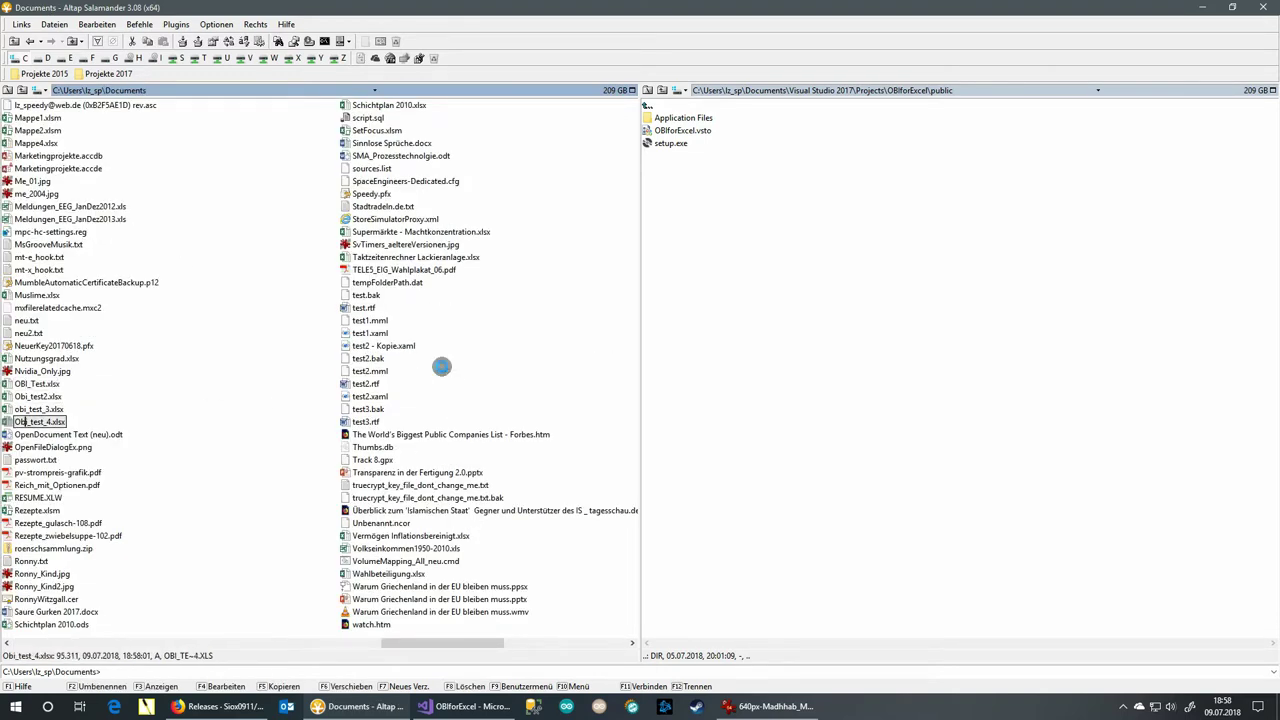
{"action": "key", "text": "Return"}
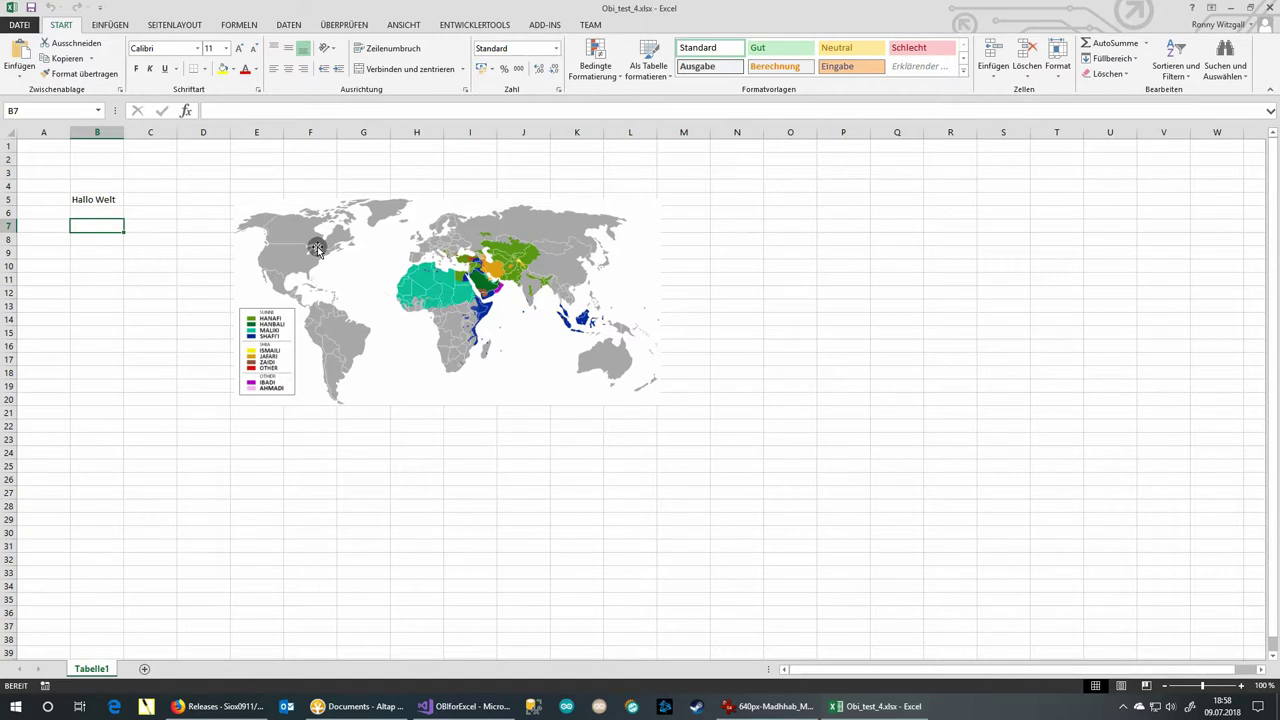
Change cell B5 from 'Hallo Welt' to 'Hallo', turning the linked map picture into a DataMatrix barcode.
{"action": "left_click", "coordinate": [392, 228]}
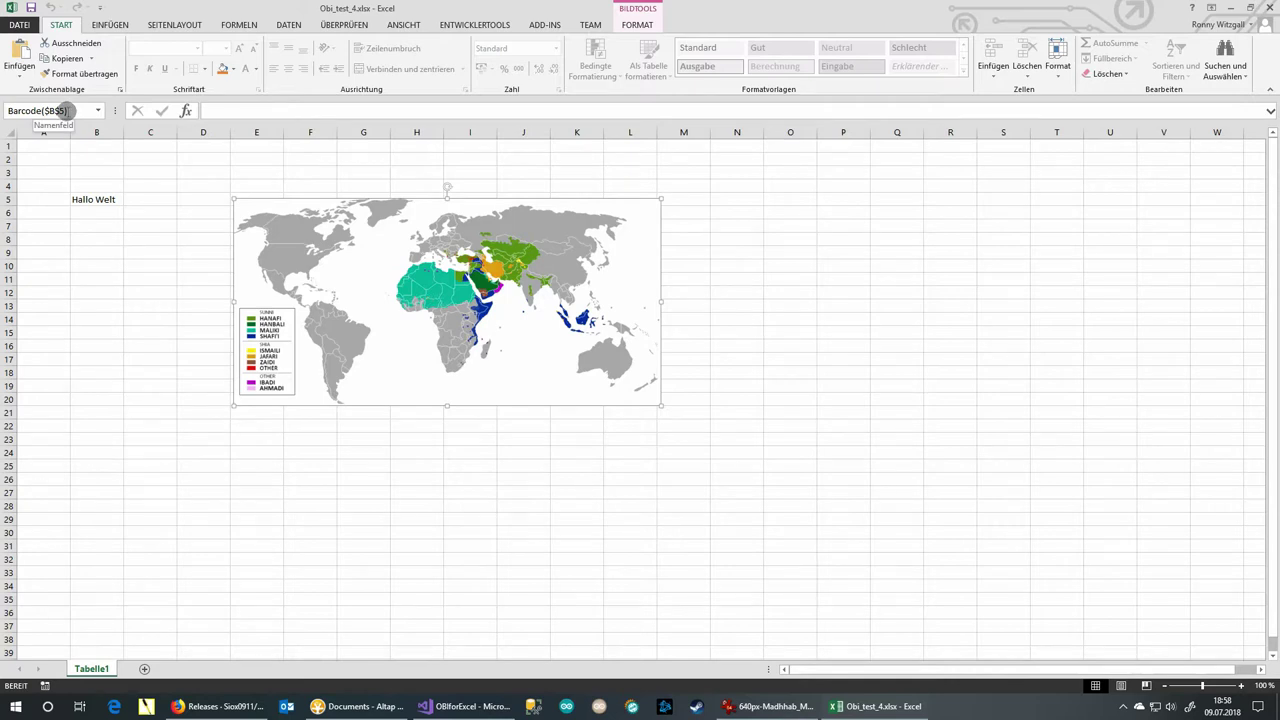
{"action": "left_click", "coordinate": [94, 200]}
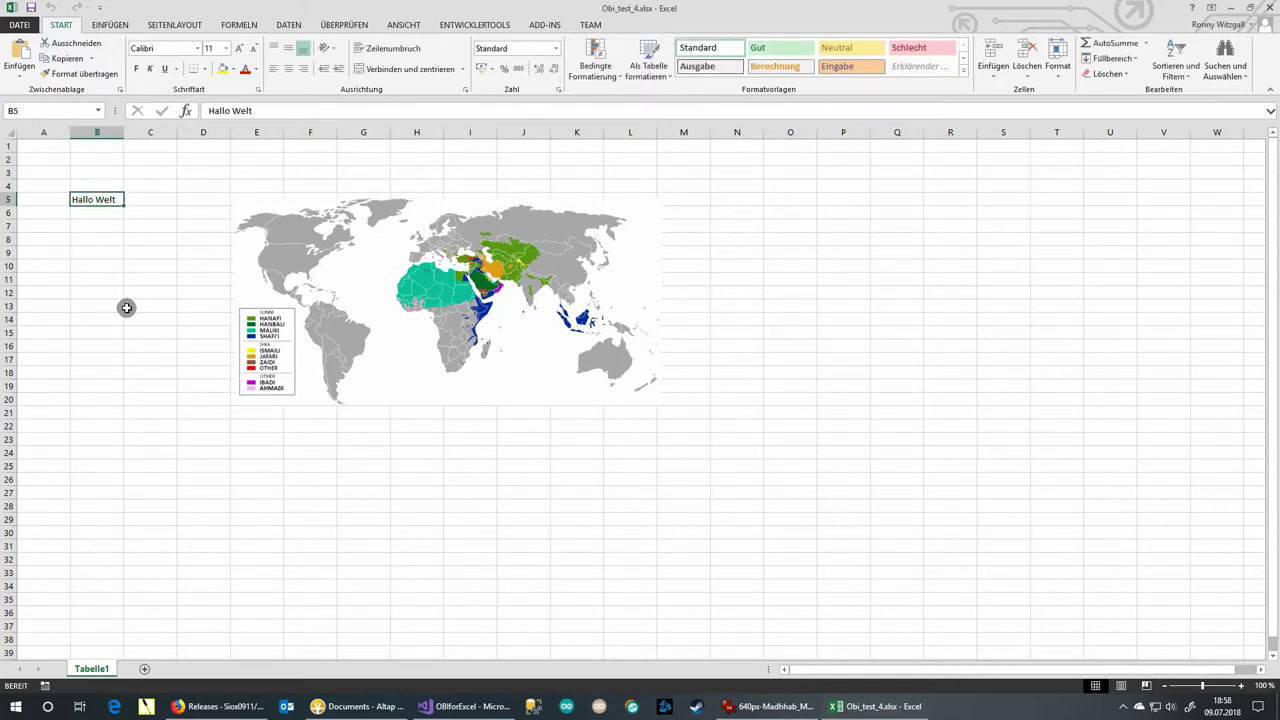
{"action": "key", "text": "F2"}
{"action": "key", "text": "Return"}
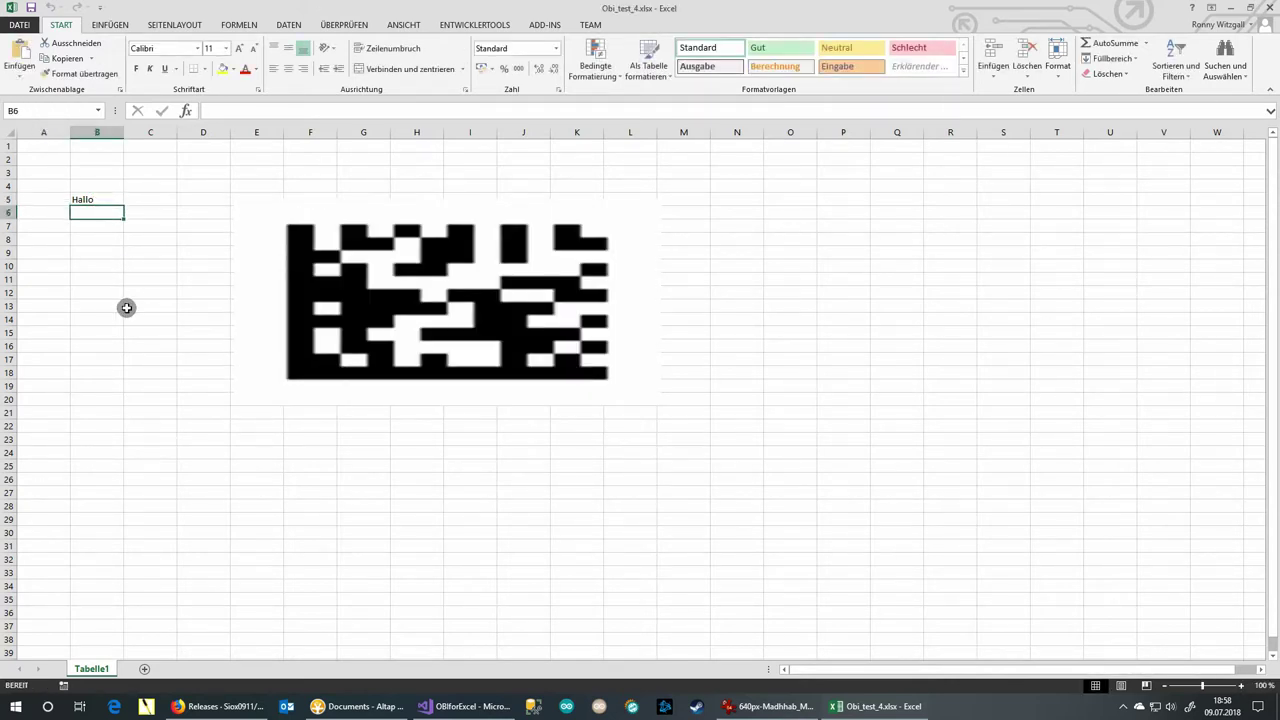
{"action": "key", "text": "Up"}
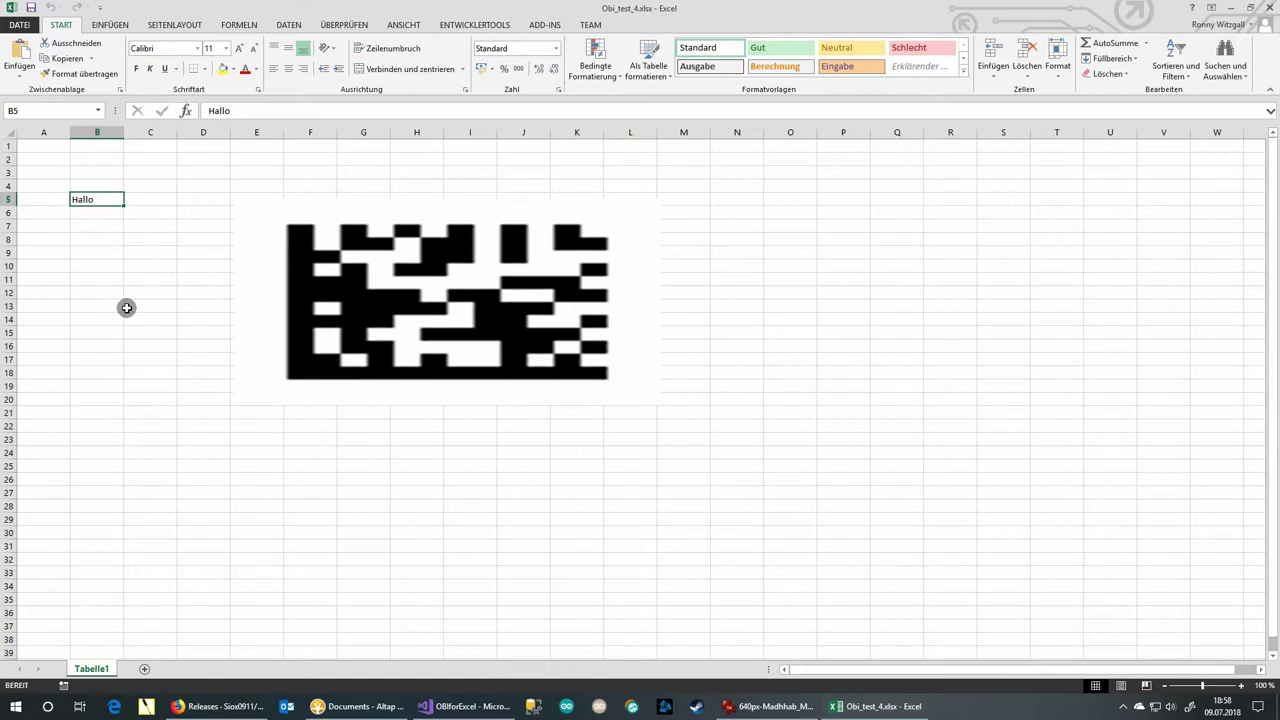
{"action": "left_click", "coordinate": [298, 250]}
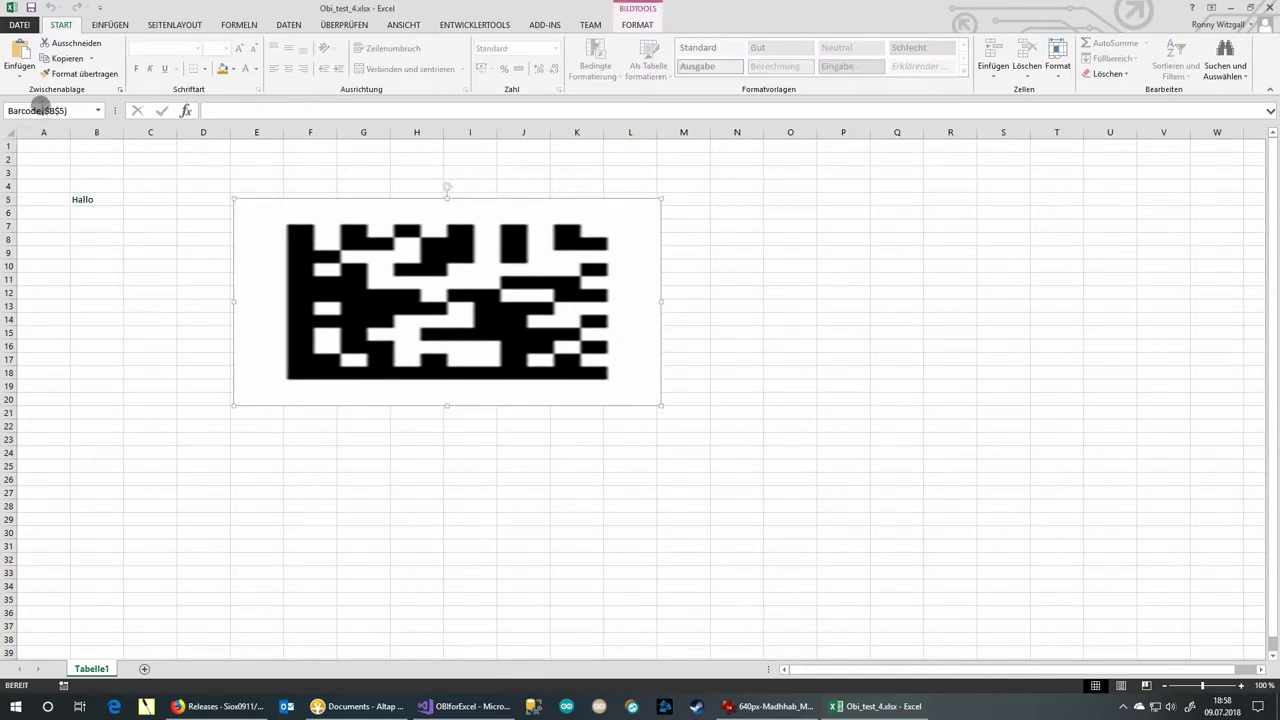
Inspect the Barcode($B$5) picture name and the OBI for Excel Datamatrix settings on the ADD-INS tab.
{"action": "left_click", "coordinate": [68, 110]}
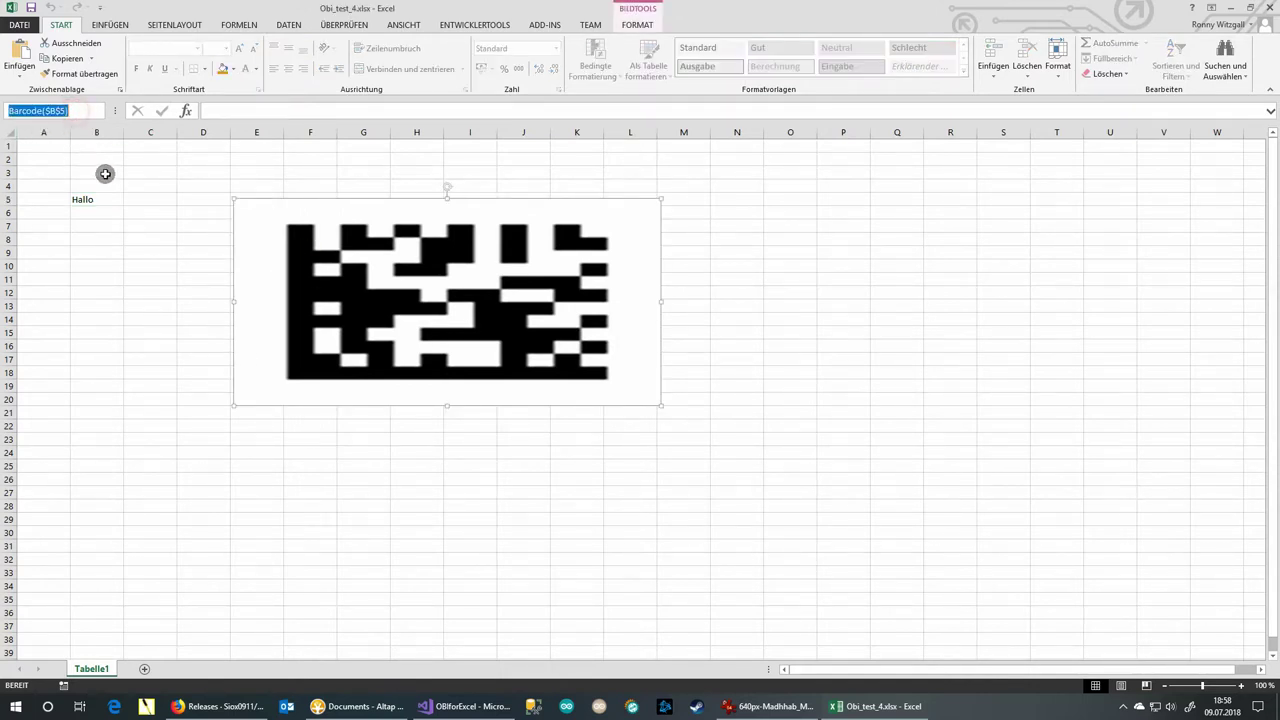
{"action": "left_click", "coordinate": [544, 25]}
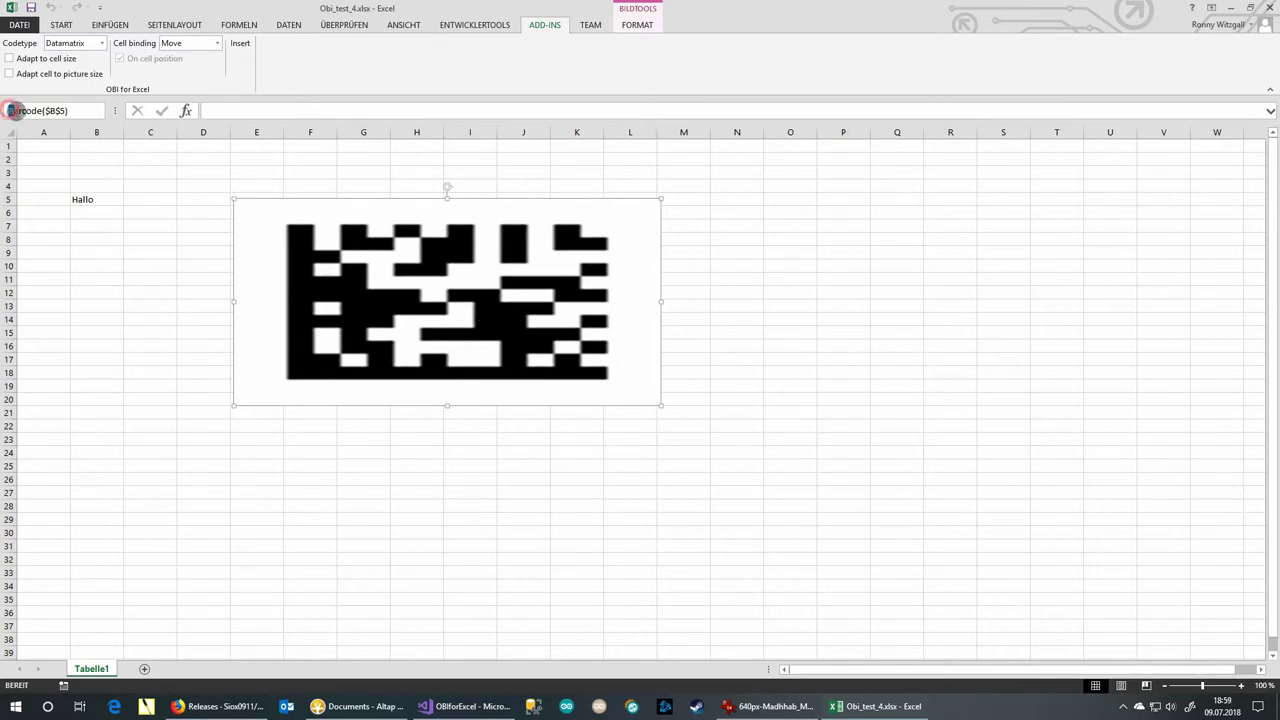
{"action": "mouse_move", "coordinate": [8, 111]}
{"action": "left_mouse_down"}
{"action": "mouse_move", "coordinate": [42, 111]}
{"action": "mouse_move", "coordinate": [63, 143]}
{"action": "left_mouse_up"}
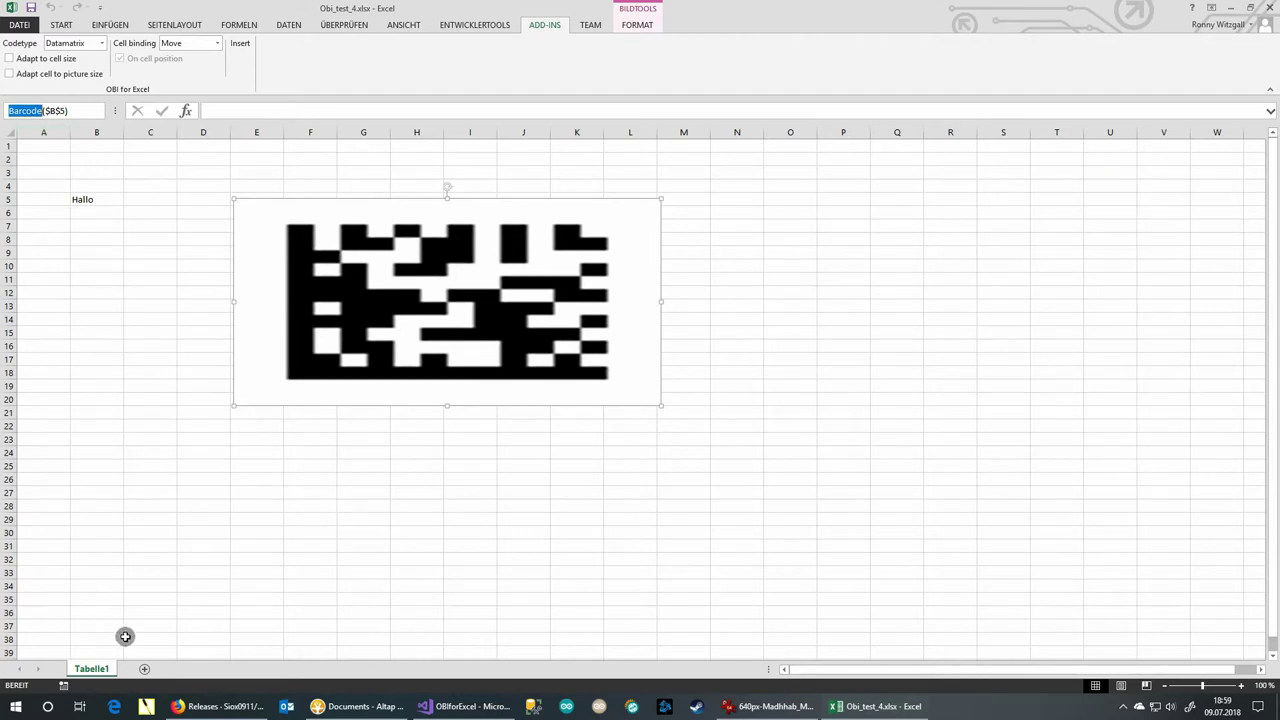
Add sheet Tabelle2, remove the barcode picture from Tabelle1, and paste it onto Tabelle2.
{"action": "left_click", "coordinate": [145, 668]}
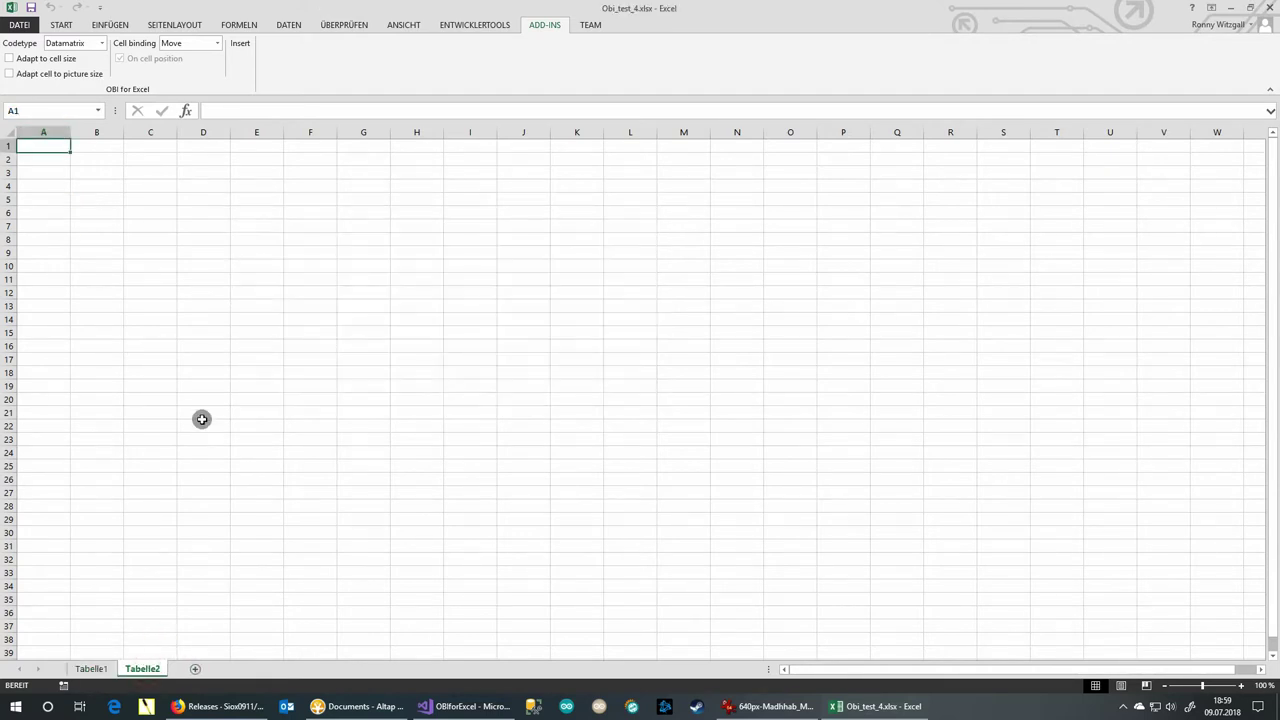
{"action": "left_click", "coordinate": [140, 160]}
{"action": "left_click", "coordinate": [143, 173]}
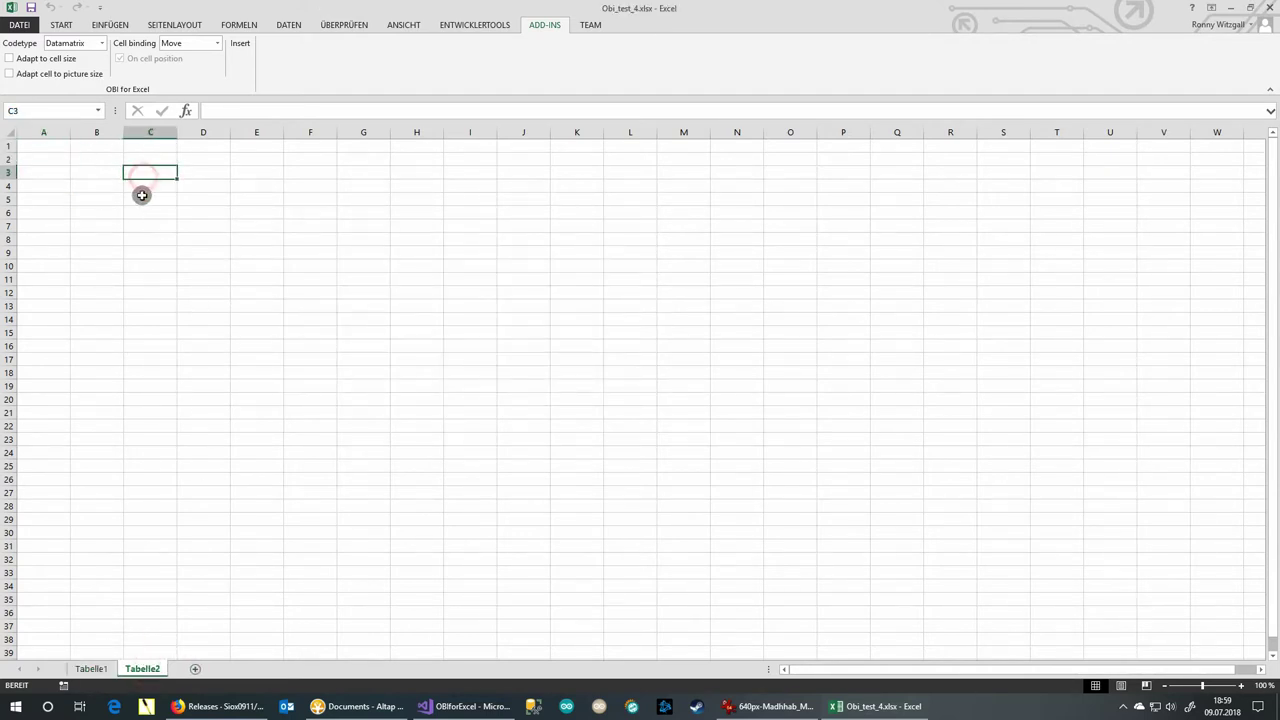
{"action": "left_click", "coordinate": [145, 199]}
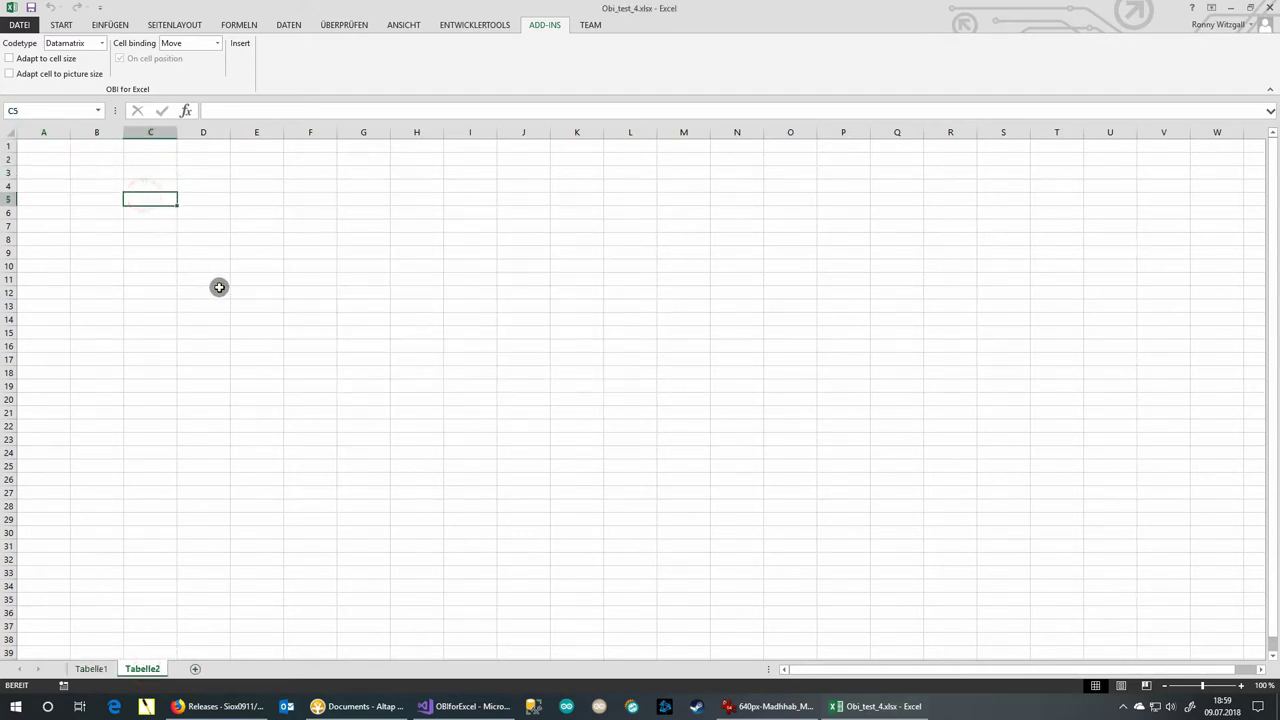
{"action": "left_click", "coordinate": [91, 668]}
{"action": "key", "text": "Delete"}
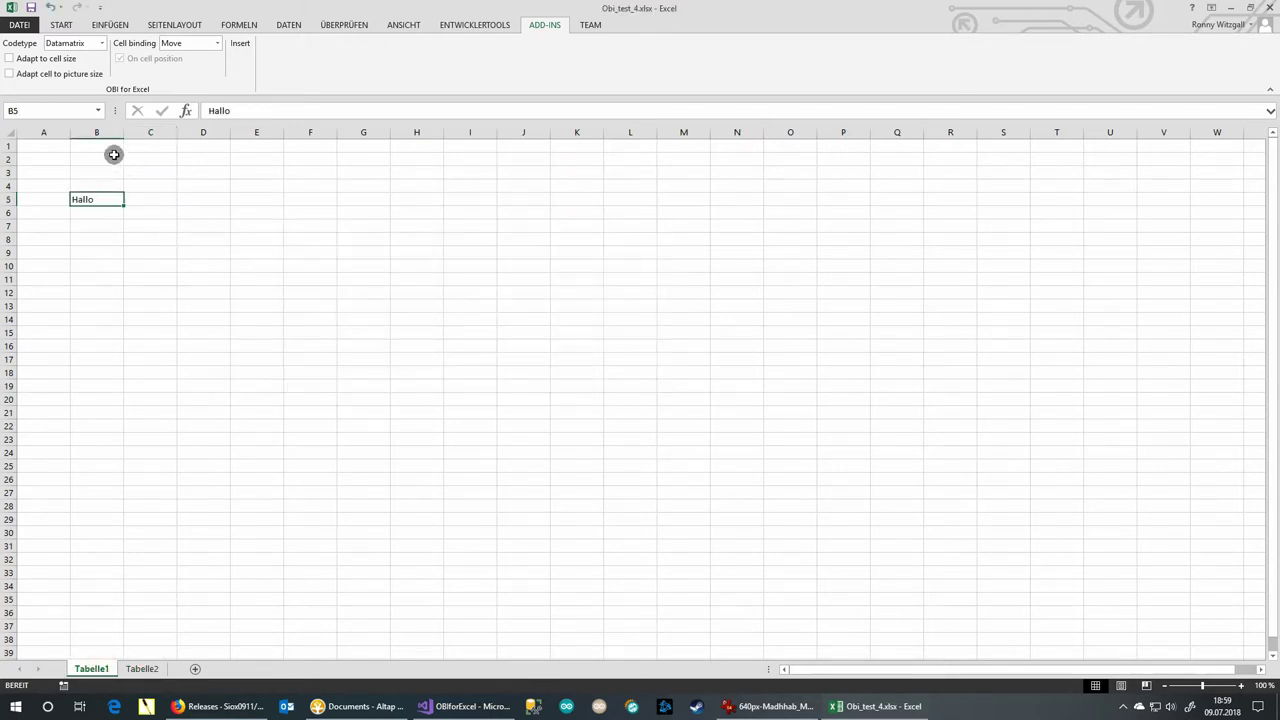
{"action": "left_click", "coordinate": [142, 668]}
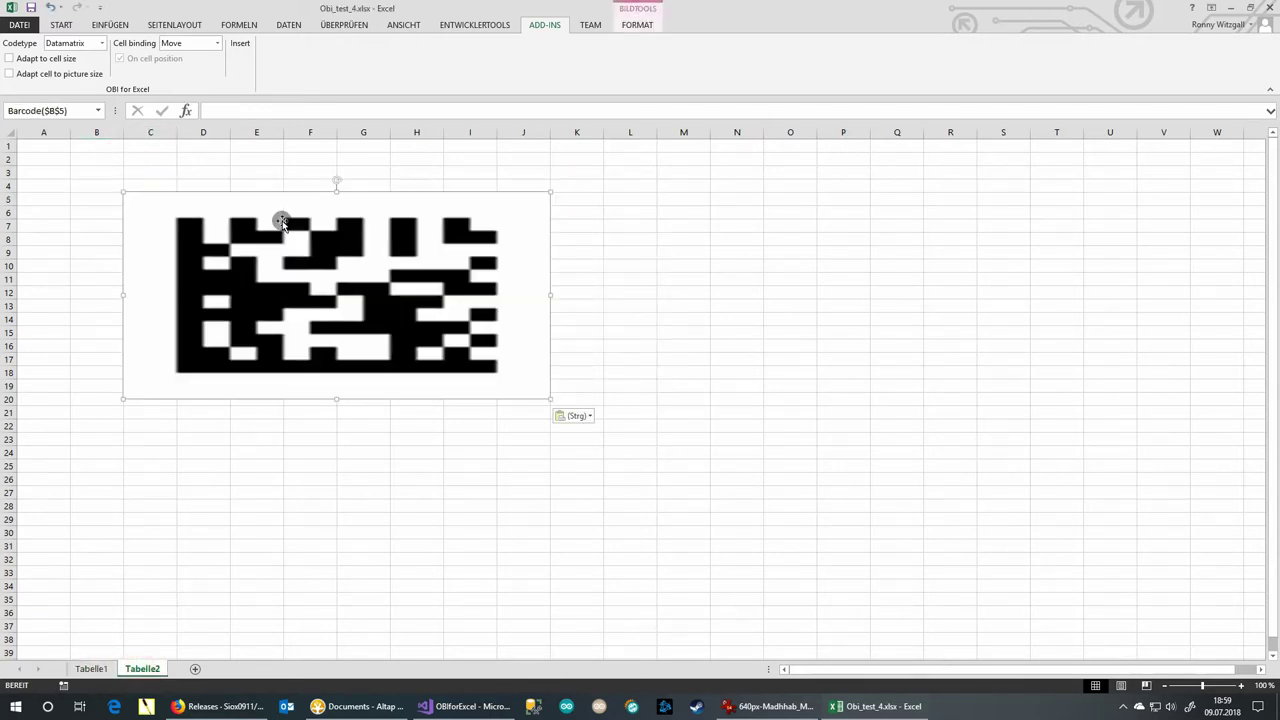
{"action": "key", "text": "ctrl+v"}
Insert a new DataMatrix barcode for cell B5 on Tabelle1 and move it toward column D.
{"action": "left_click", "coordinate": [93, 666]}
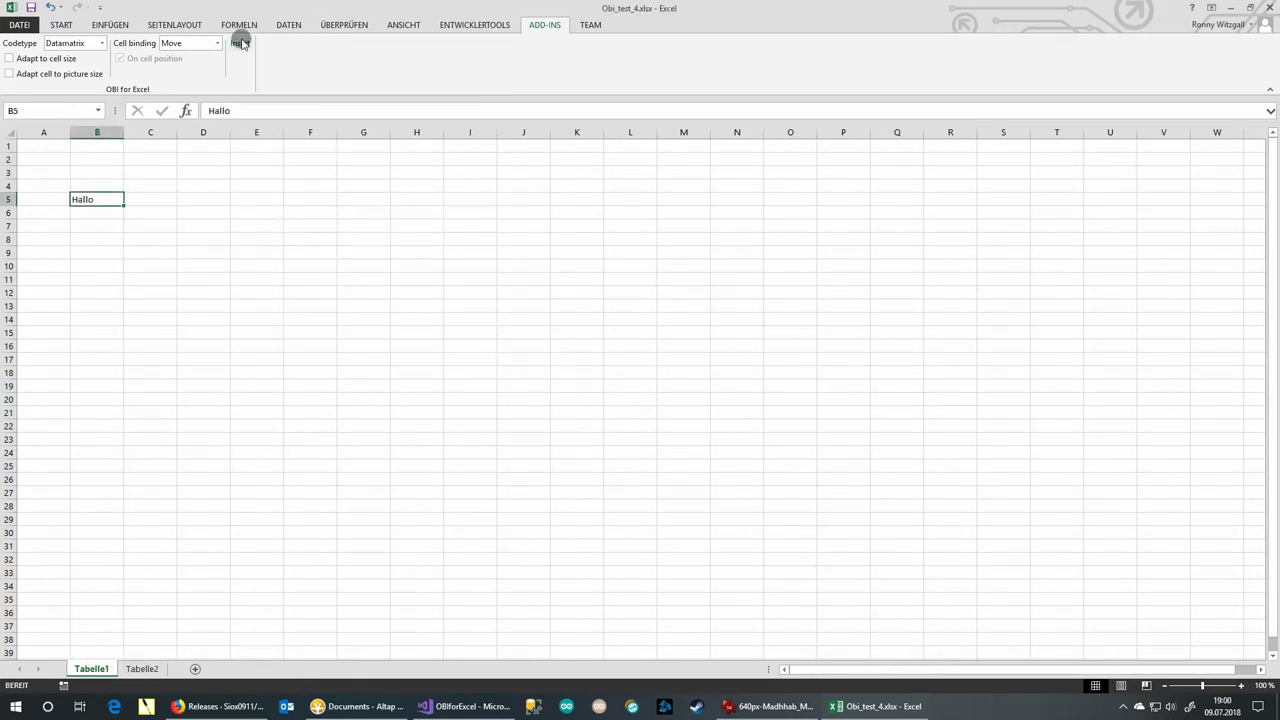
{"action": "left_click", "coordinate": [240, 43]}
{"action": "left_click_drag", "start_coordinate": [103, 228], "coordinate": [211, 221]}
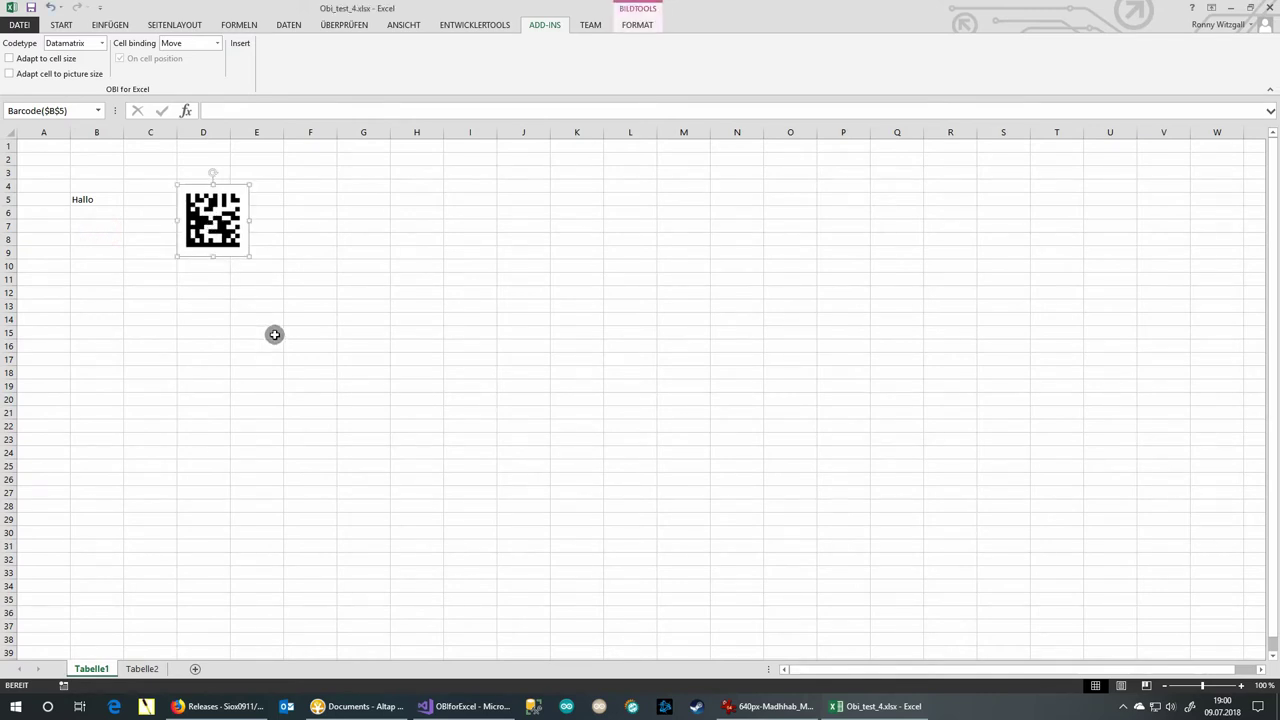
Move the barcode down to rows 6–11 and change B5 to 'Hallo 12312' so it regenerates.
{"action": "left_click_drag", "start_coordinate": [214, 250], "coordinate": [226, 277]}
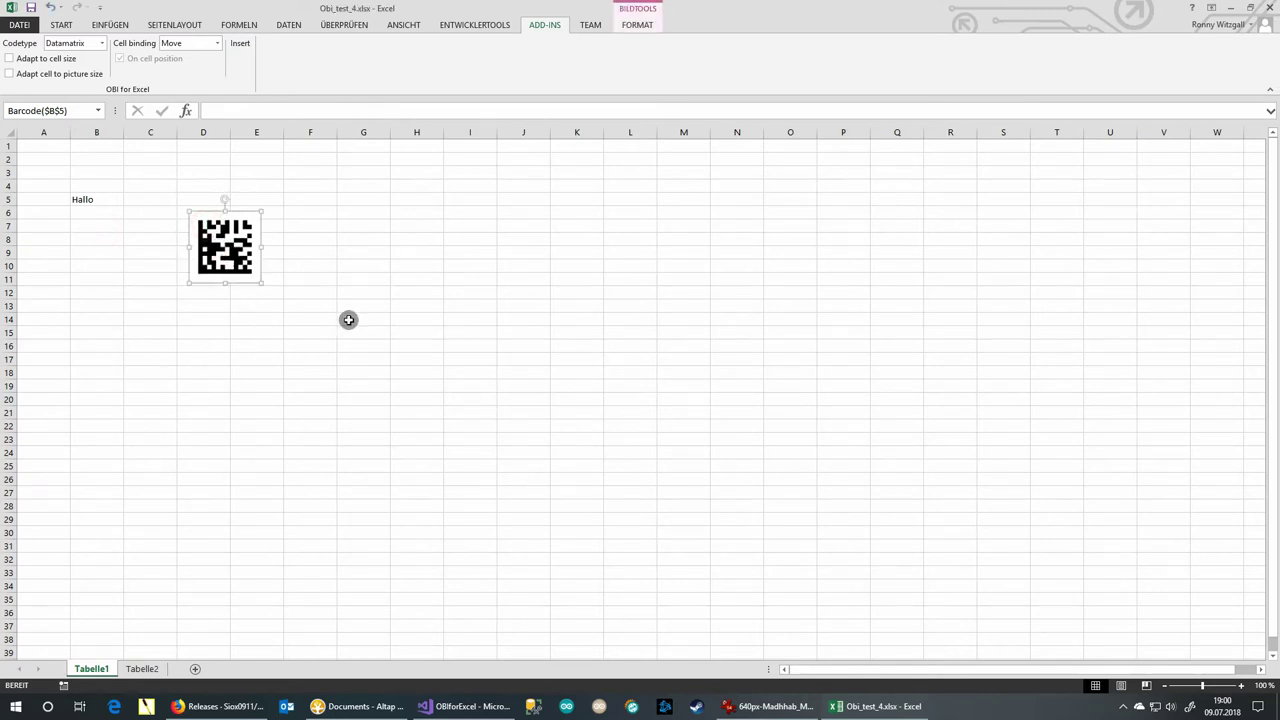
{"action": "left_click", "coordinate": [108, 195]}
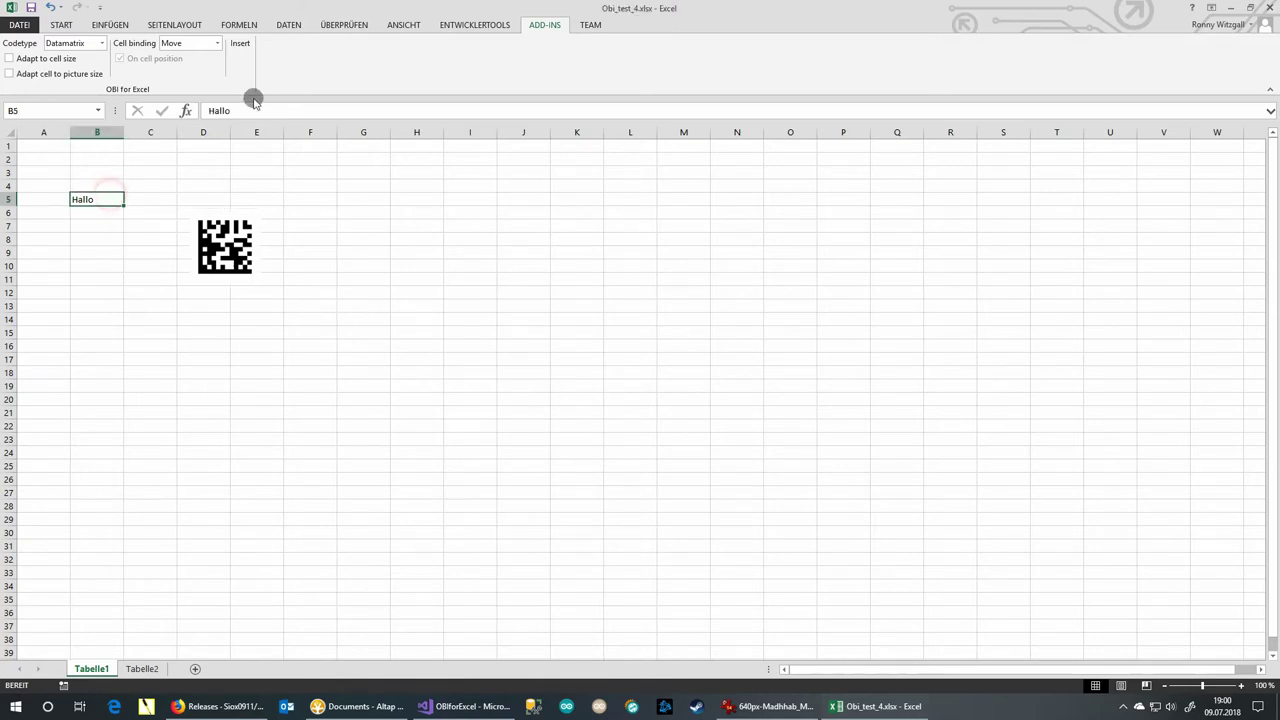
{"action": "left_click", "coordinate": [275, 118]}
{"action": "left_click", "coordinate": [313, 111]}
{"action": "type", "text": "12312"}
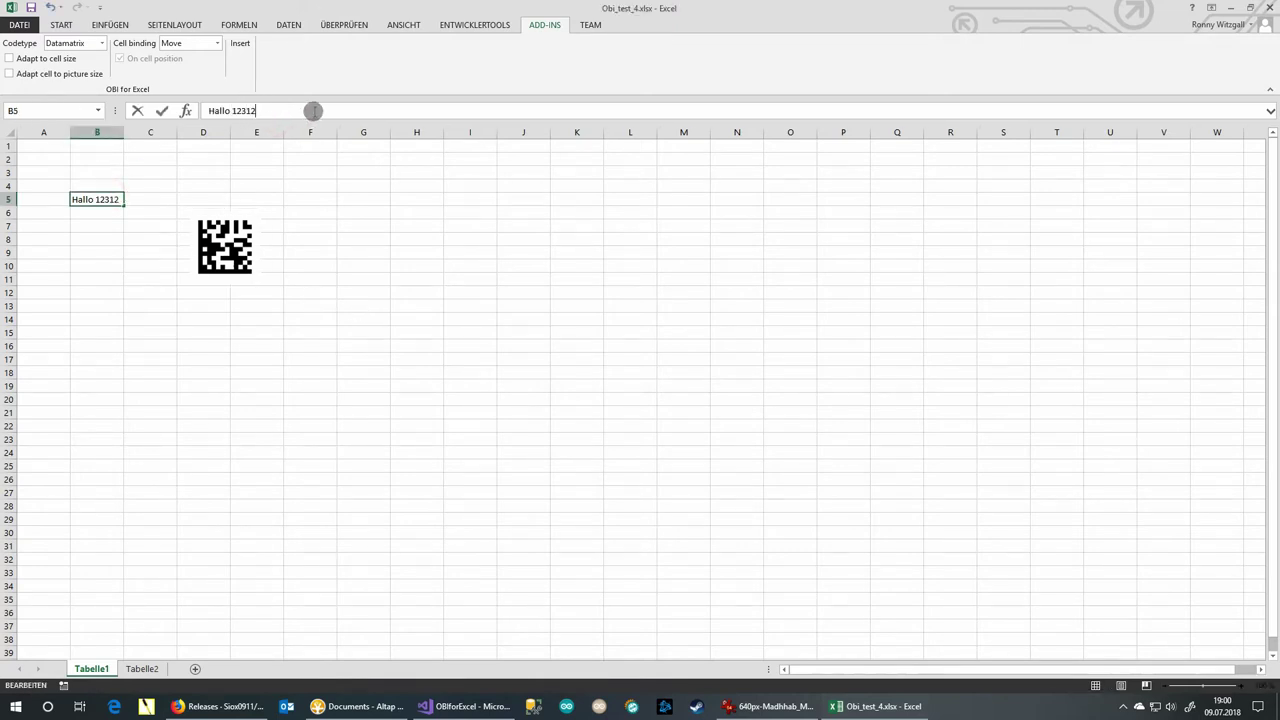
{"action": "key", "text": "Return"}
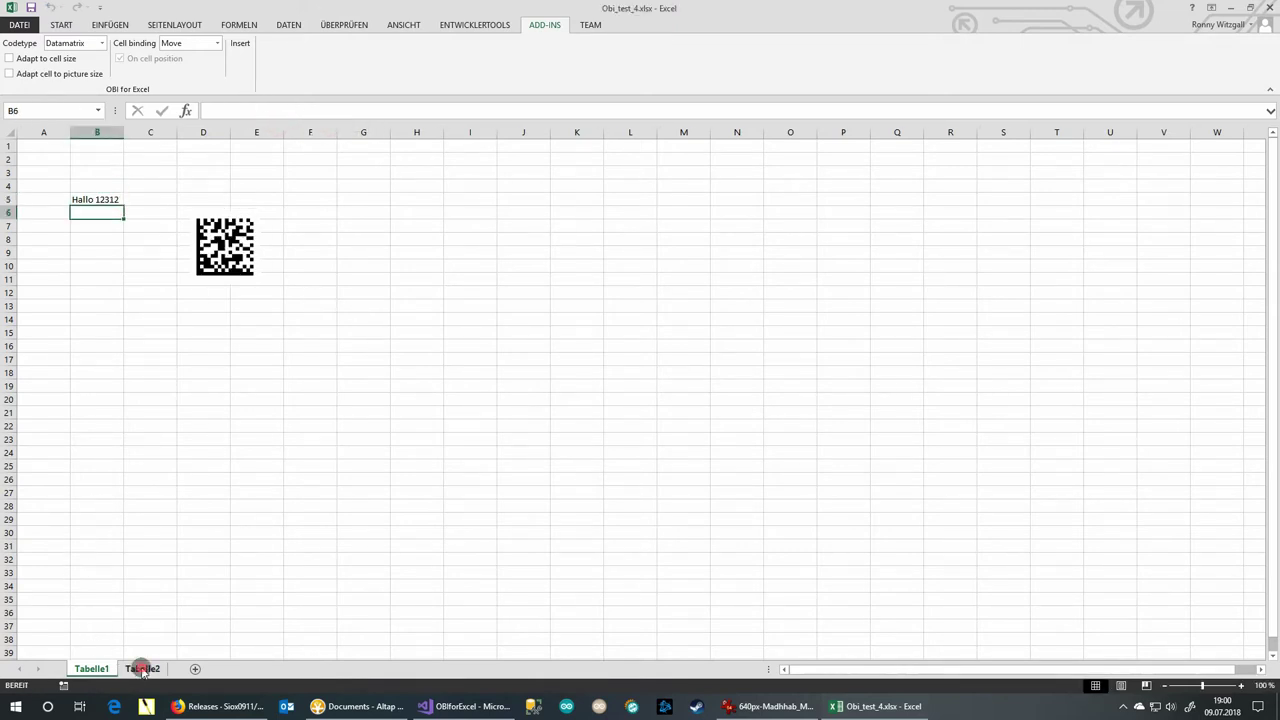
Delete the pasted barcode copy from Tabelle2 and return to Tabelle1.
{"action": "left_click", "coordinate": [142, 669]}
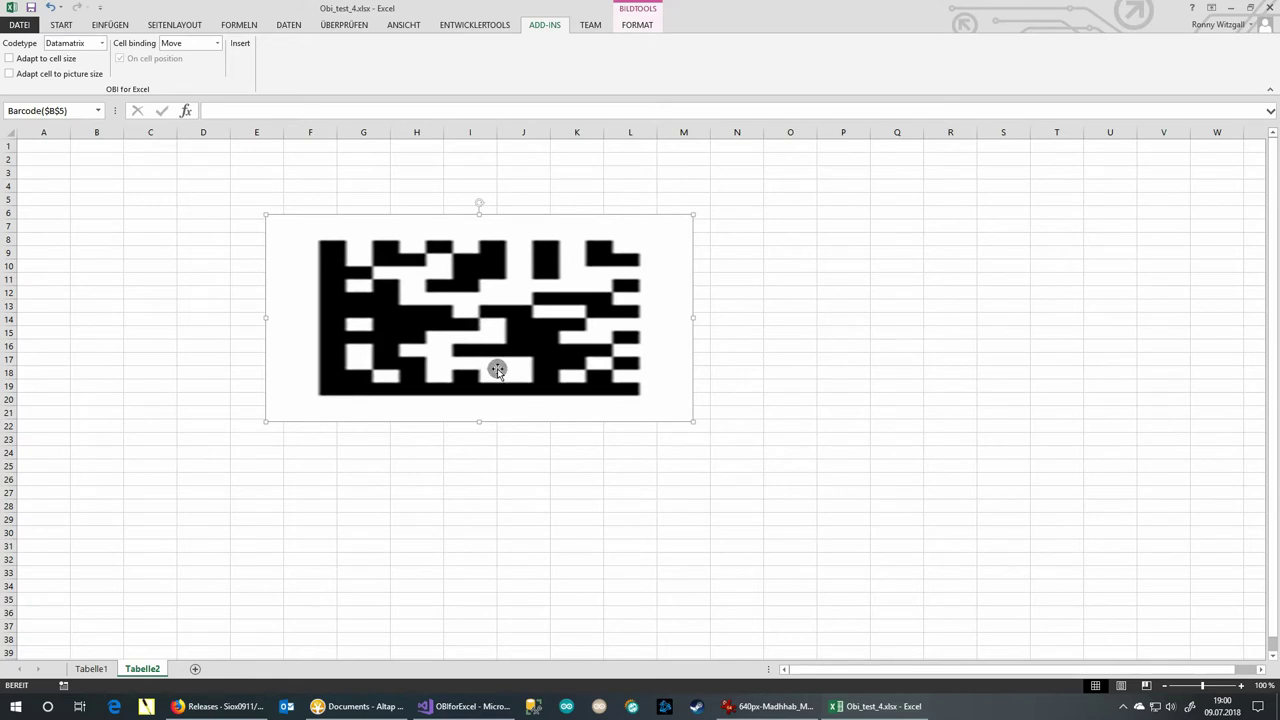
{"action": "key", "text": "Delete"}
{"action": "left_click", "coordinate": [89, 667]}
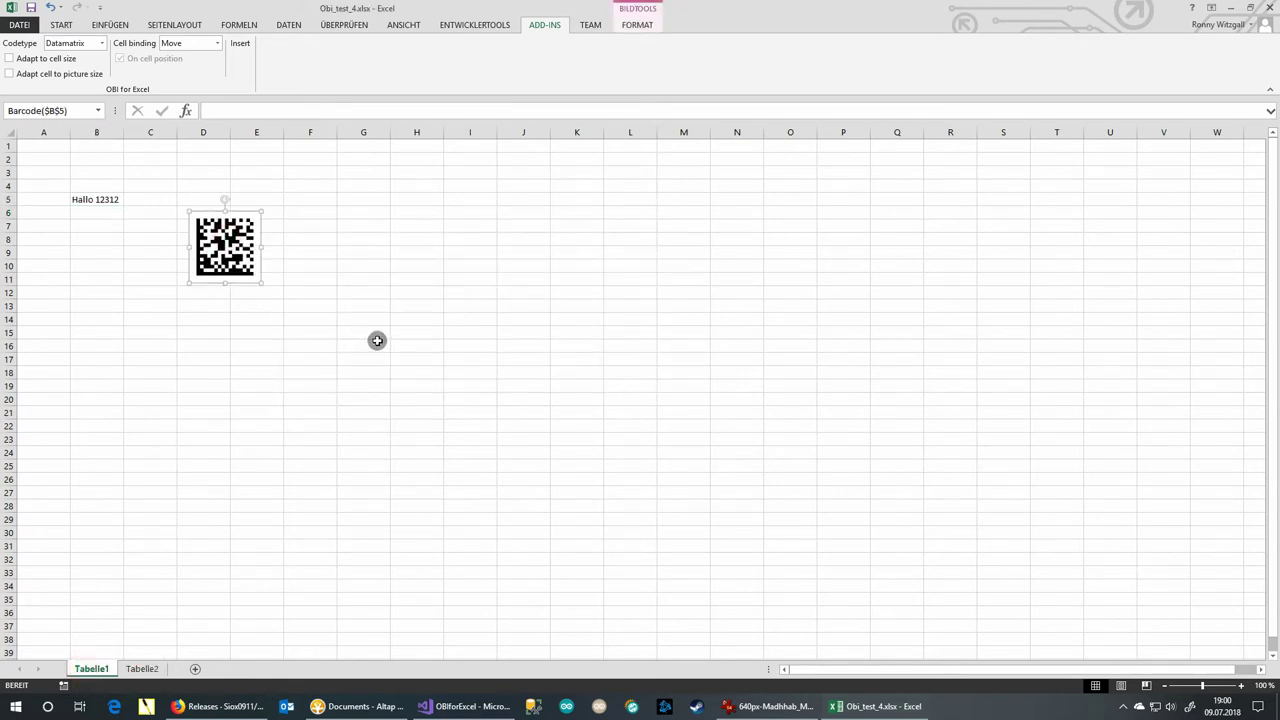
{"action": "left_click", "coordinate": [15, 706]}
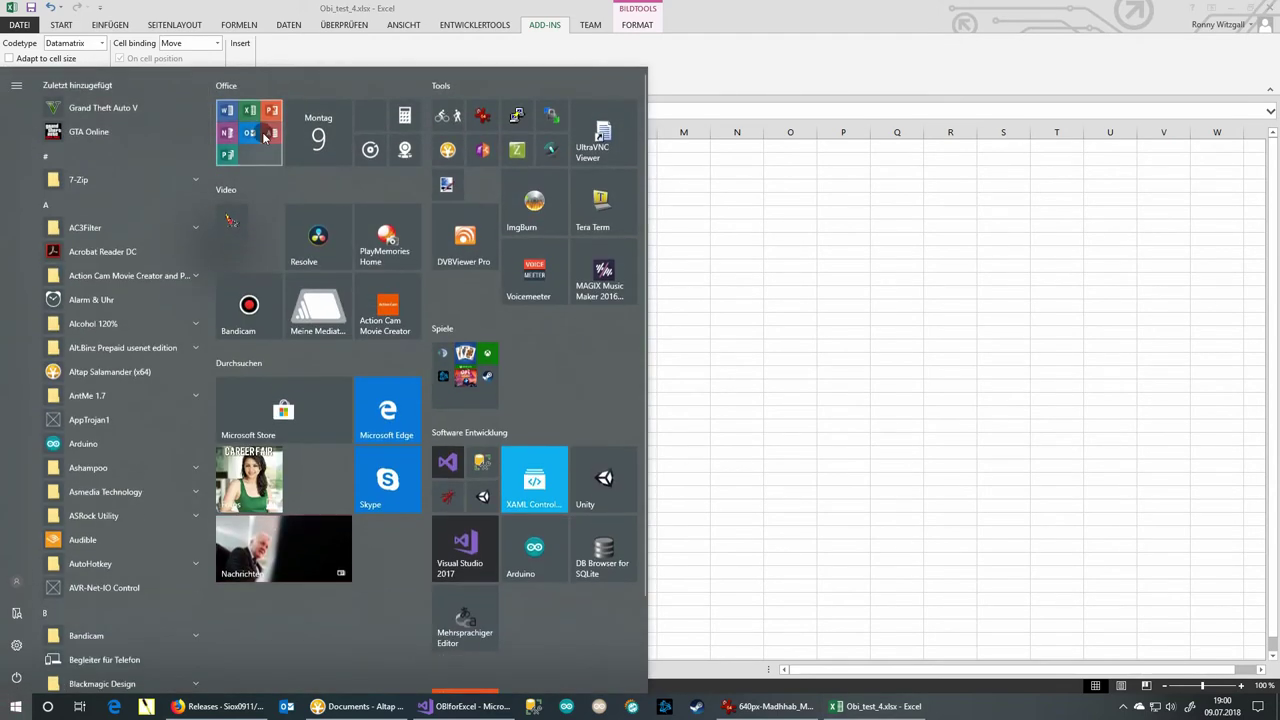
Launch Word, create a blank document, paste the DataMatrix barcode, and dismiss the recovery panel.
{"action": "left_click", "coordinate": [265, 137]}
{"action": "left_click", "coordinate": [258, 213]}
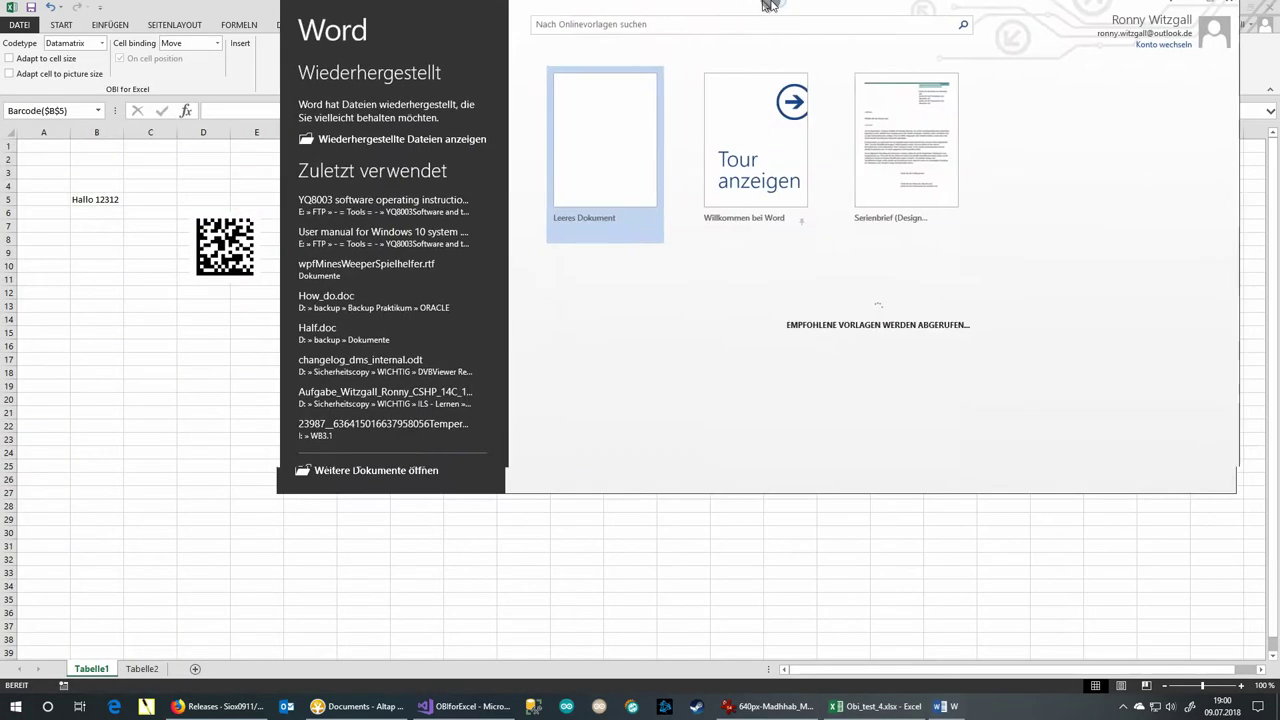
{"action": "left_click", "coordinate": [280, 120]}
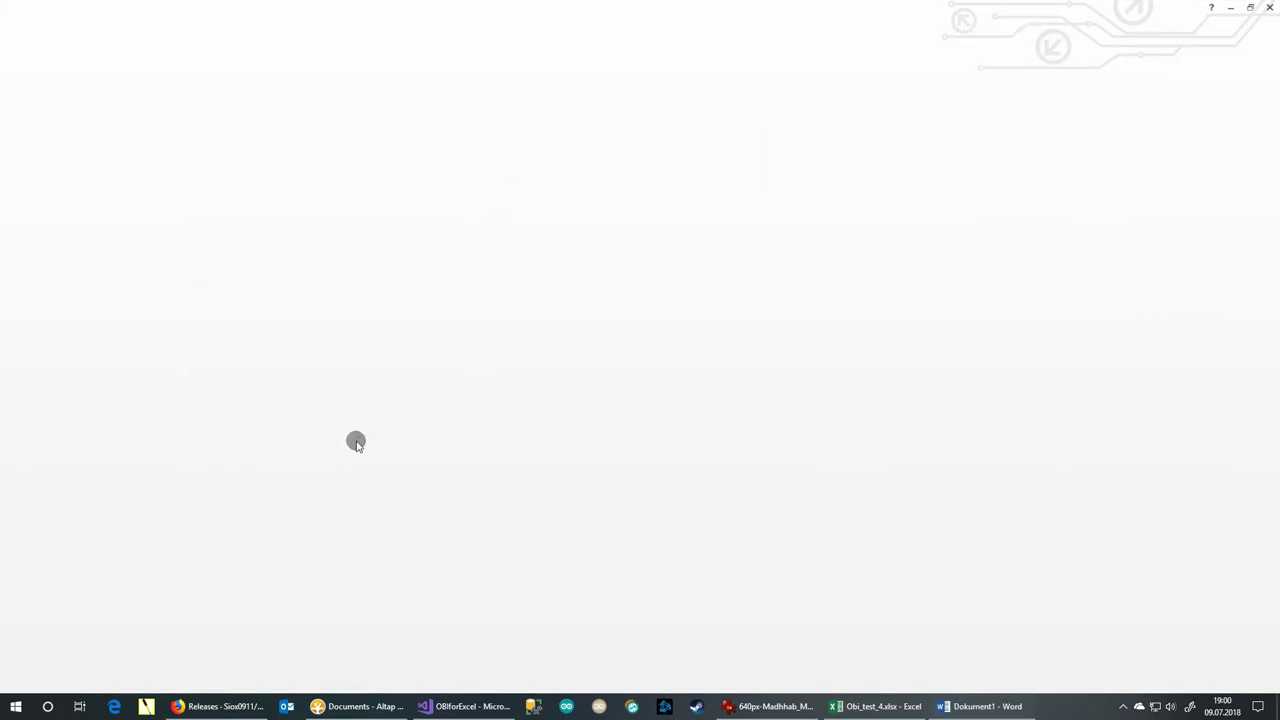
{"action": "key", "text": "ctrl+v"}
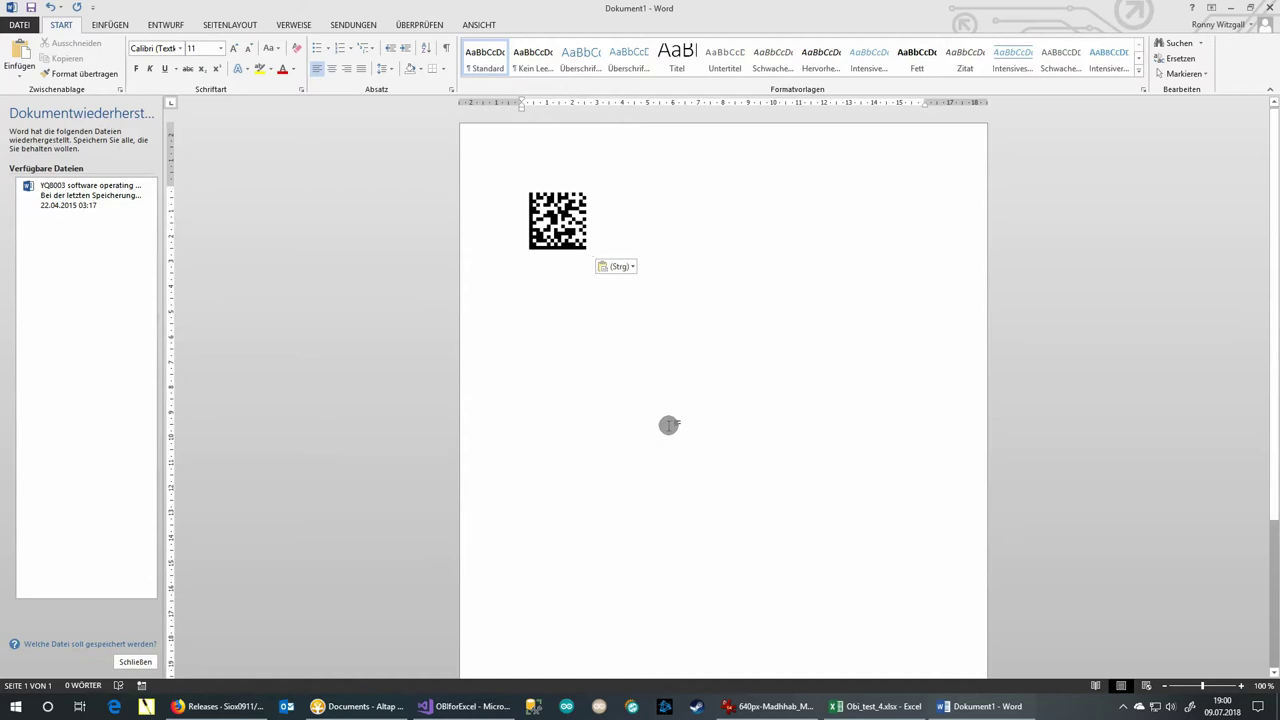
{"action": "left_click", "coordinate": [555, 218]}
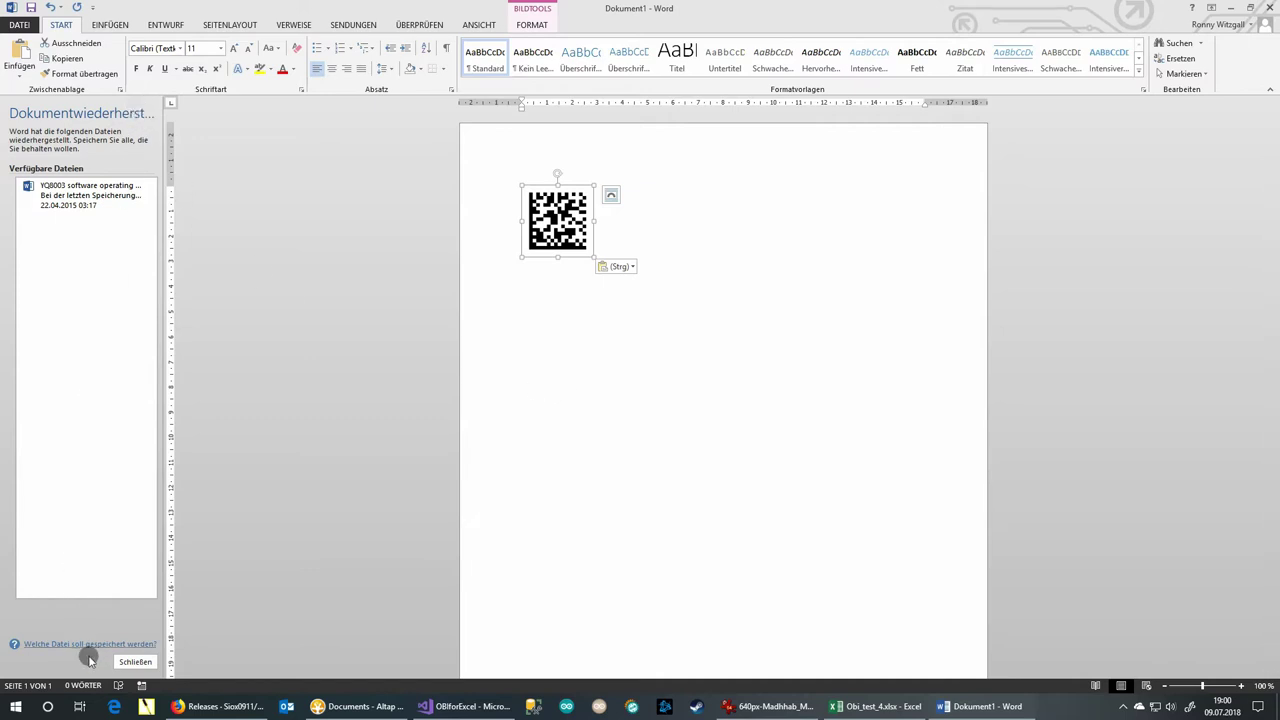
{"action": "left_click", "coordinate": [135, 662]}
{"action": "left_click", "coordinate": [628, 232]}
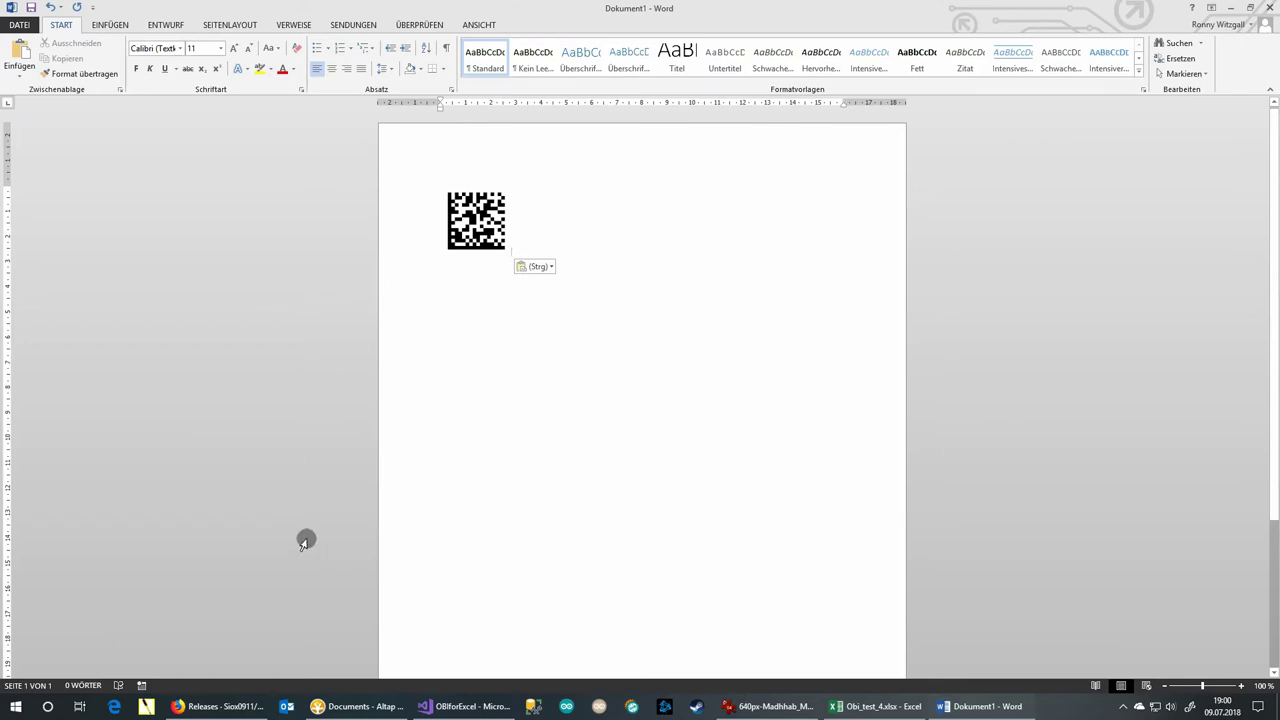
Close the map image viewer, then close Word, discarding Dokument1 without saving.
{"action": "left_click", "coordinate": [762, 706]}
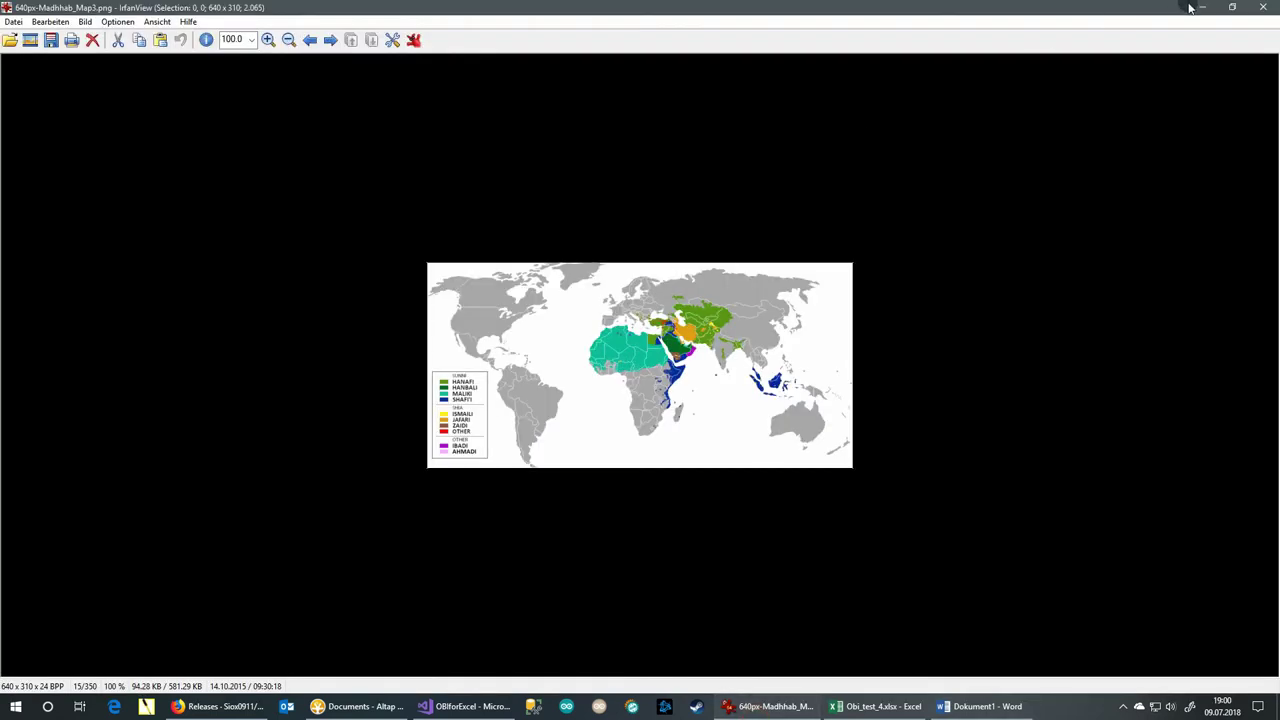
{"action": "left_click", "coordinate": [1262, 12]}
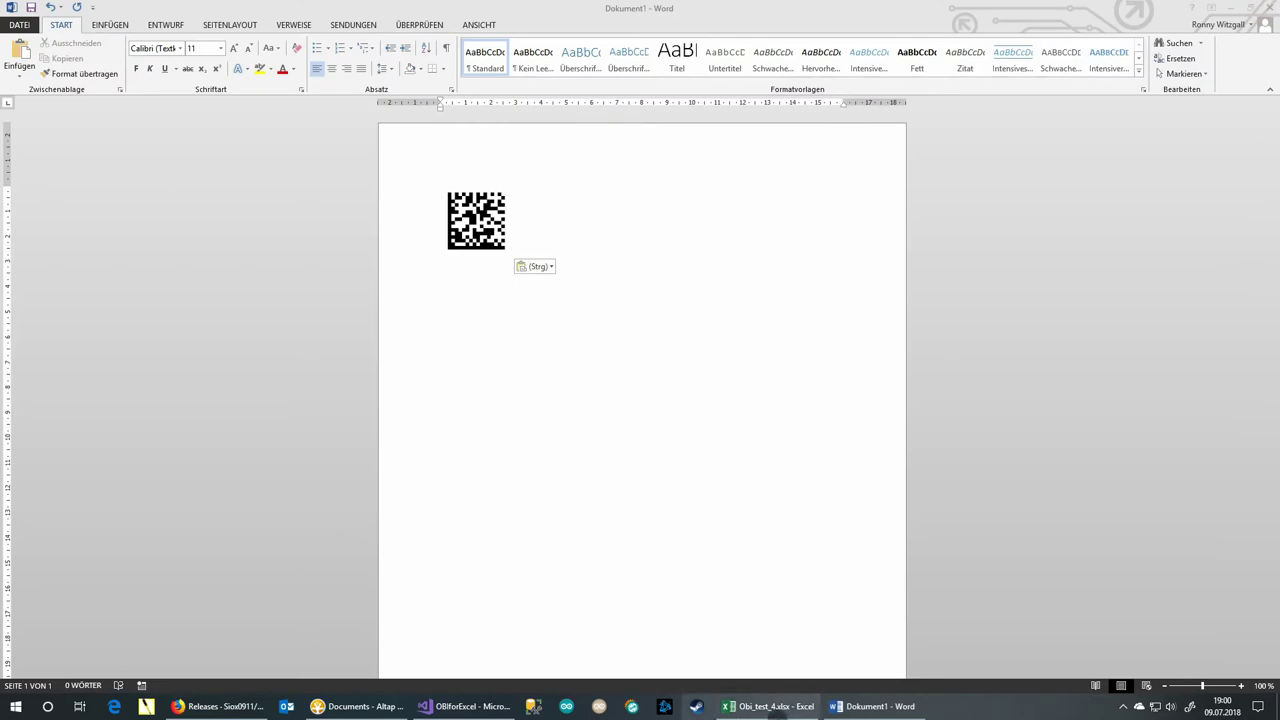
{"action": "left_click", "coordinate": [449, 210]}
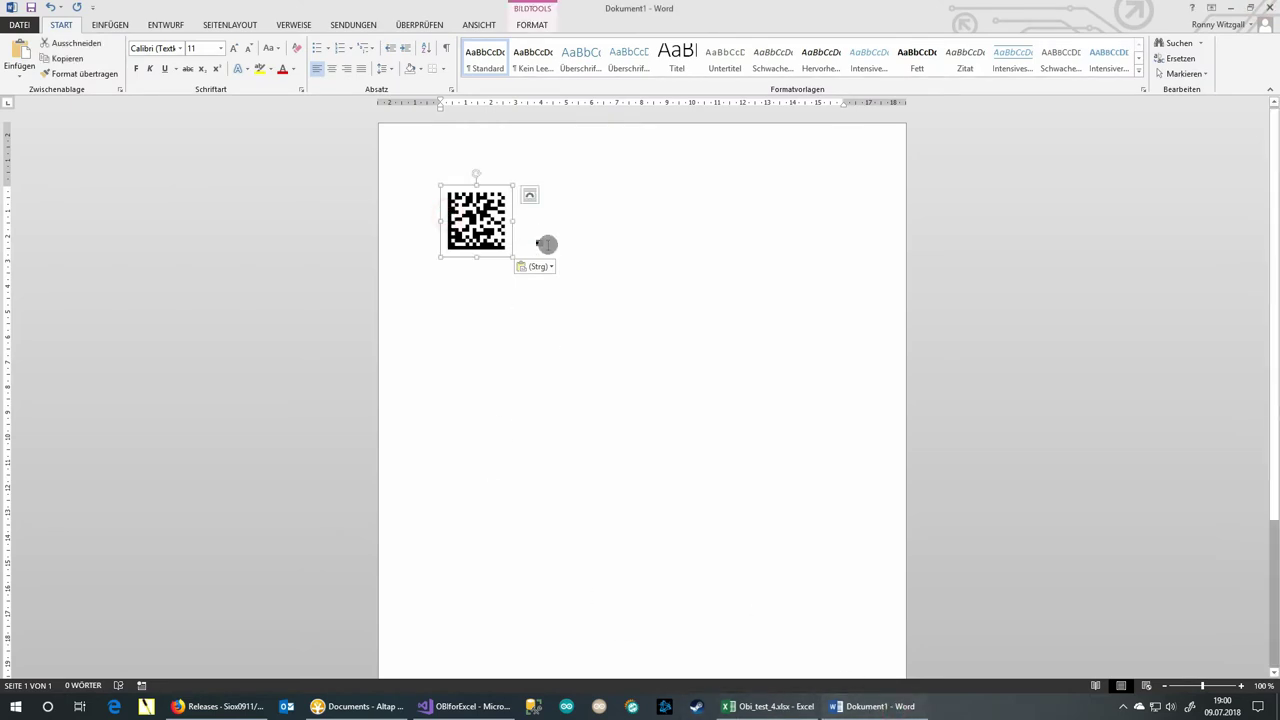
{"action": "left_click", "coordinate": [691, 205]}
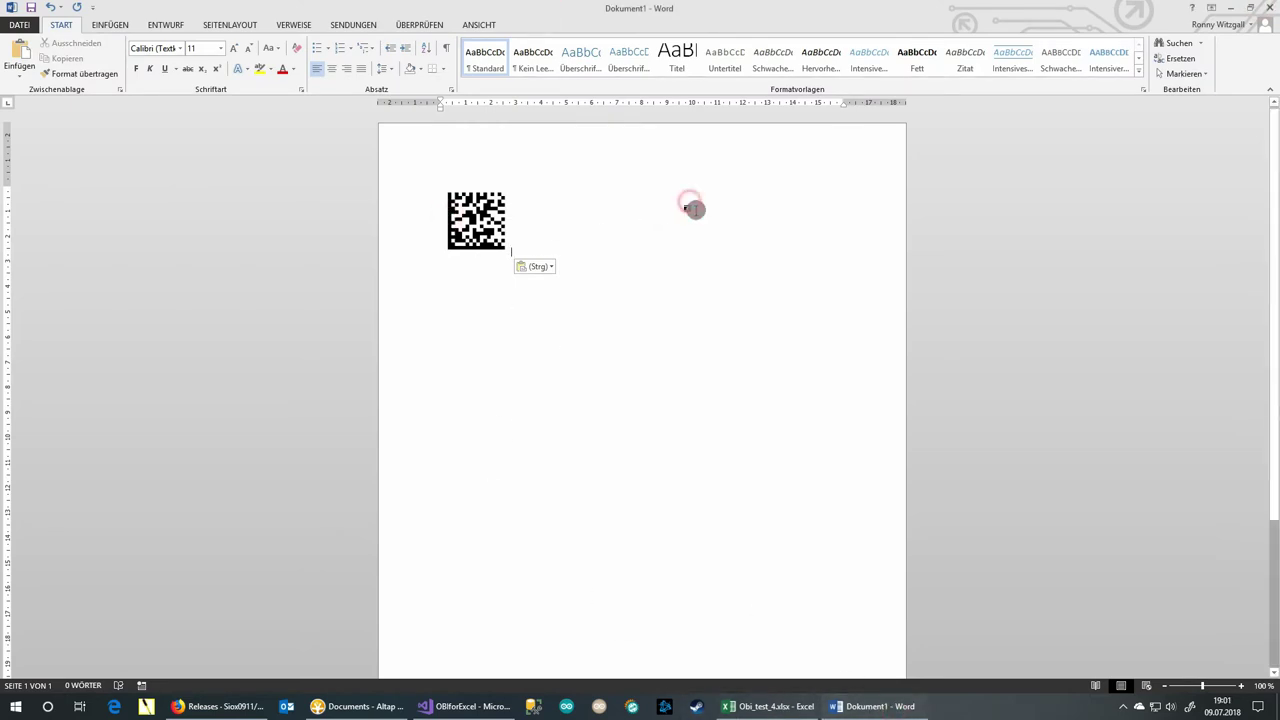
{"action": "left_click", "coordinate": [1270, 8]}
{"action": "left_click", "coordinate": [632, 378]}
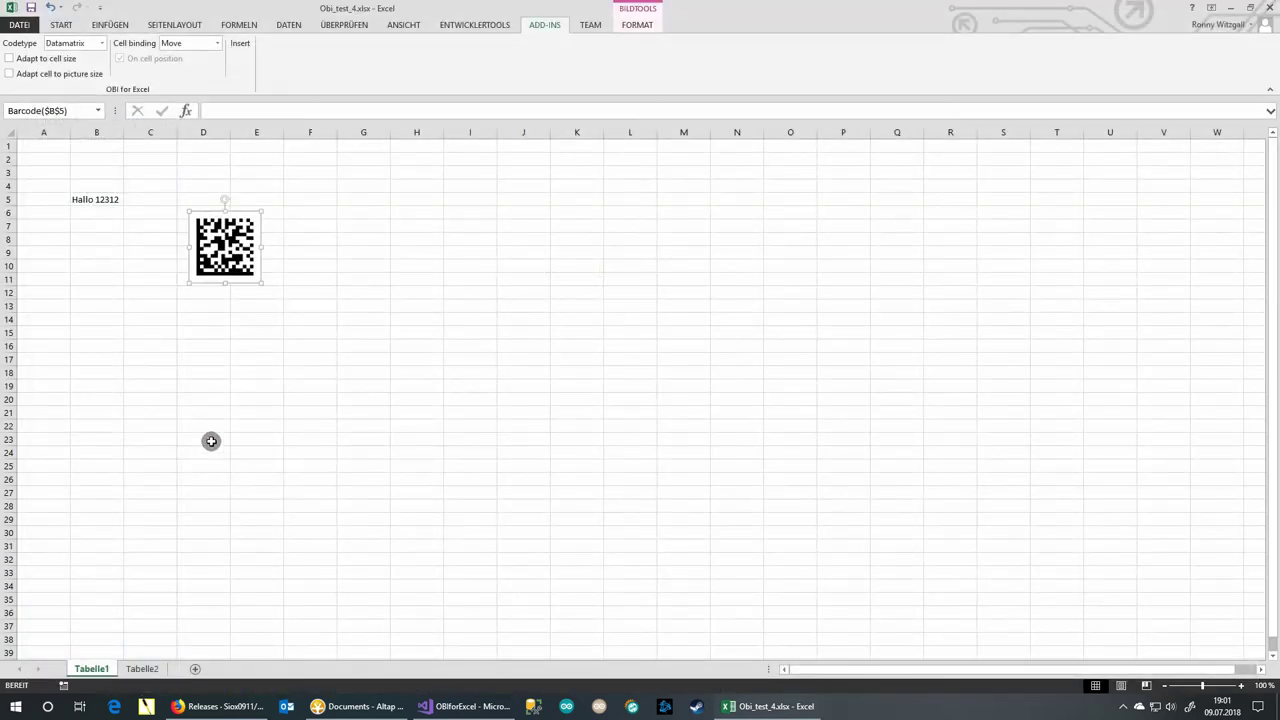
Deselect the barcode picture and switch to the OBIforExcel GitHub releases page in Firefox.
{"action": "left_click", "coordinate": [143, 288]}
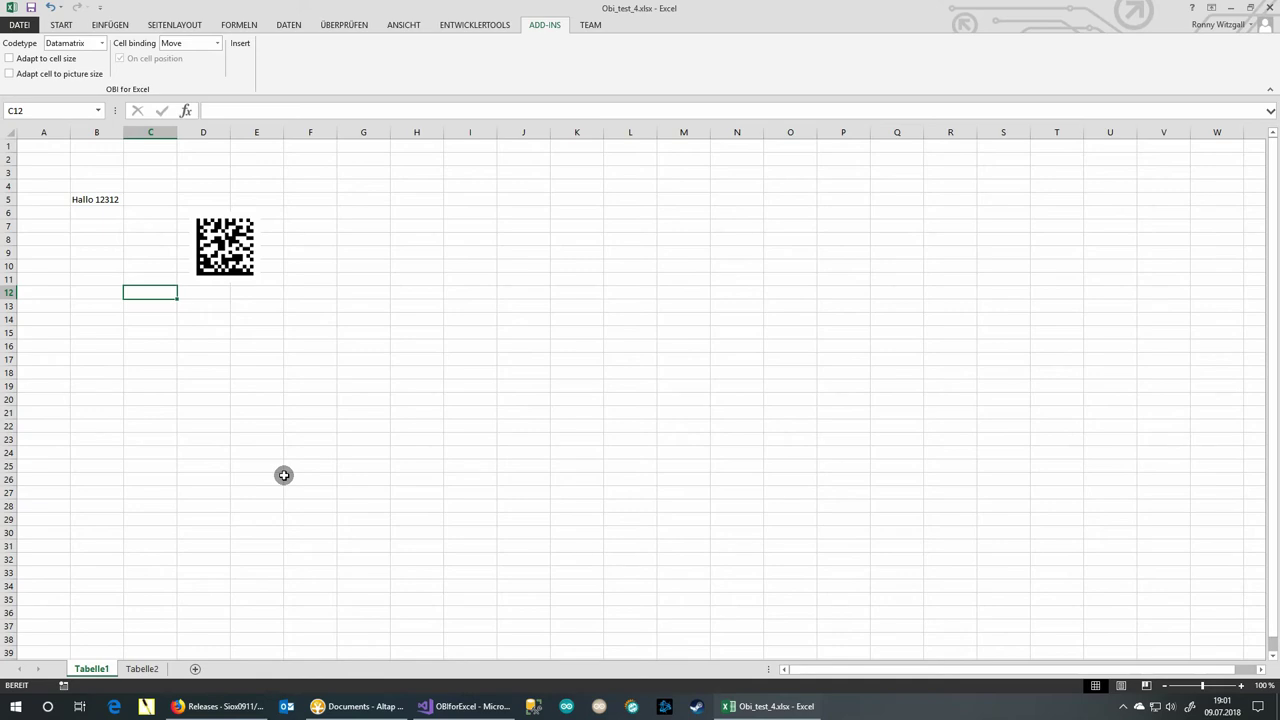
{"action": "left_click", "coordinate": [215, 706]}
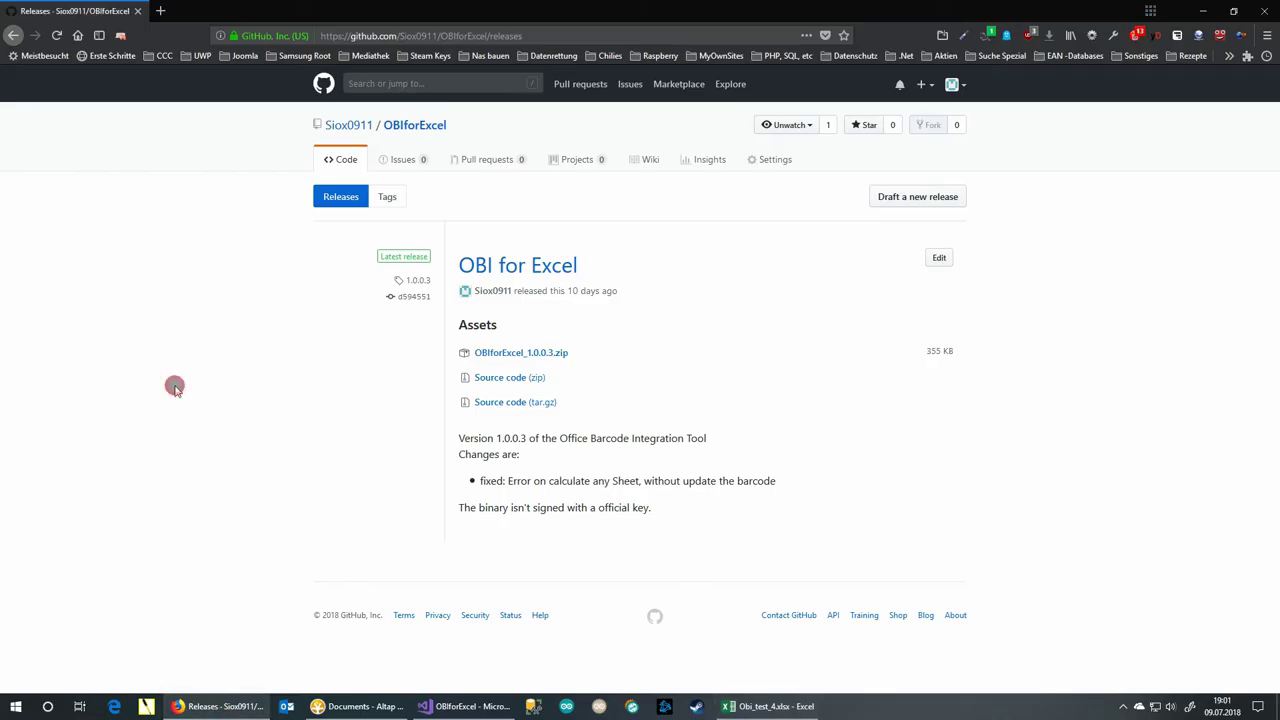
{"action": "left_click", "coordinate": [554, 40]}
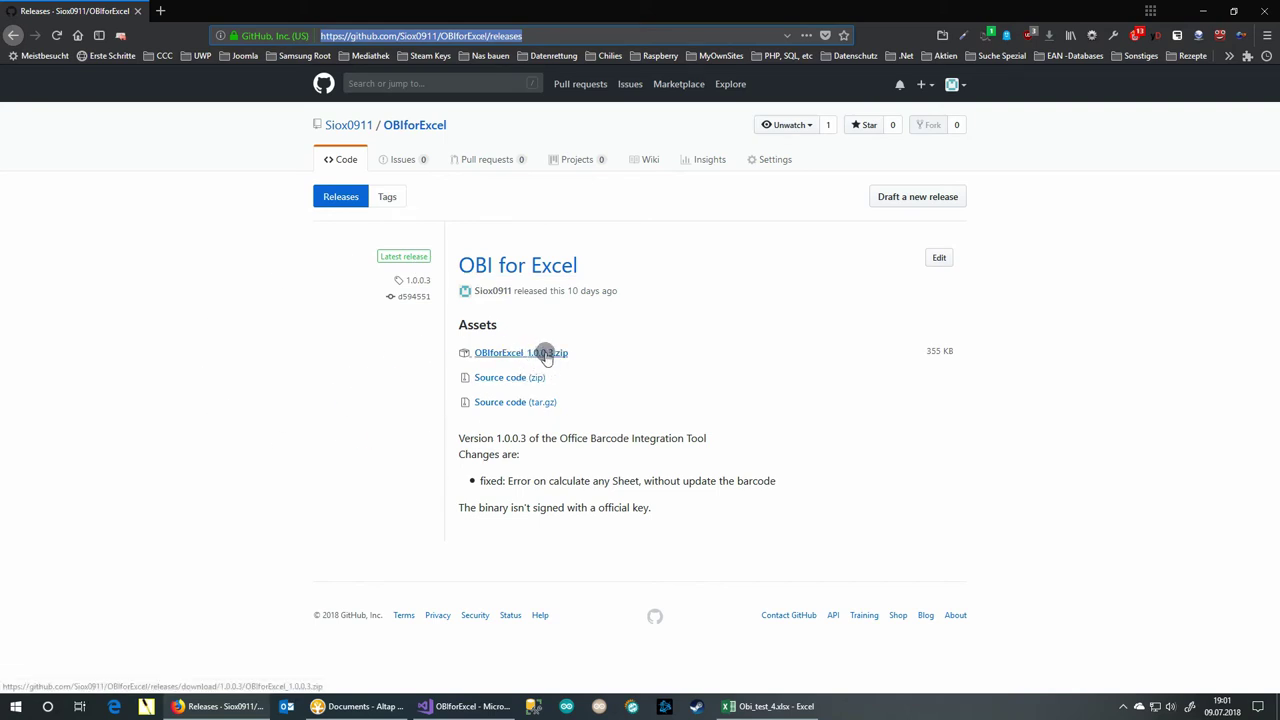
{"action": "left_click", "coordinate": [199, 341]}
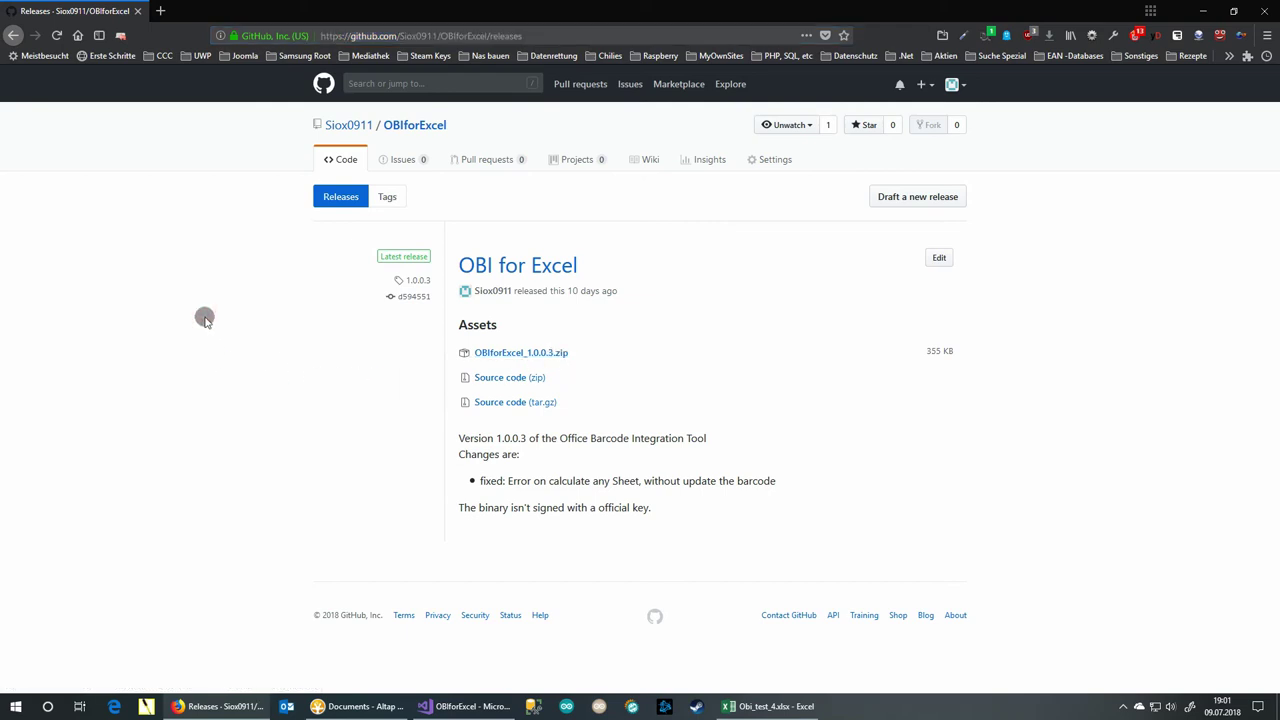